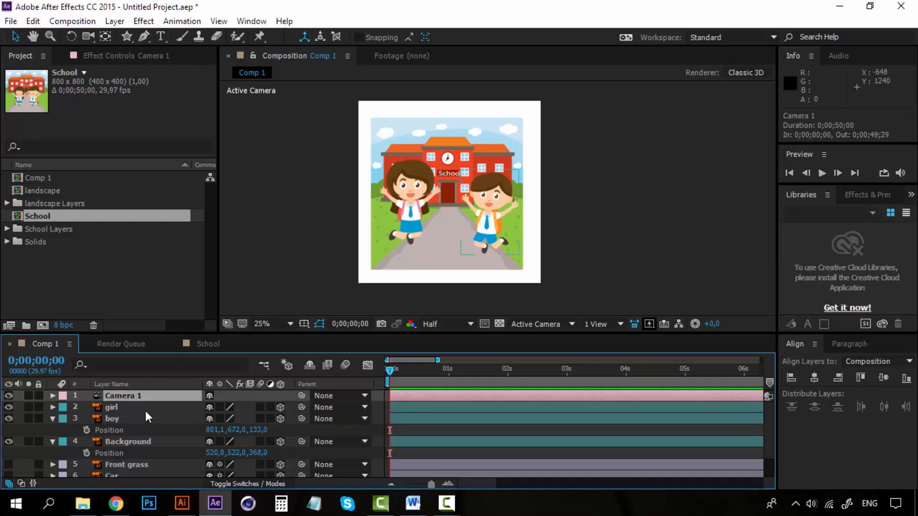
- Turn on continuous rasterization for the girl, boy and Background layers together
{"action": "left_click", "coordinate": [146, 409]}
{"action": "left_click", "coordinate": [139, 441], "text": "shift"}
{"action": "left_click", "coordinate": [220, 410]}
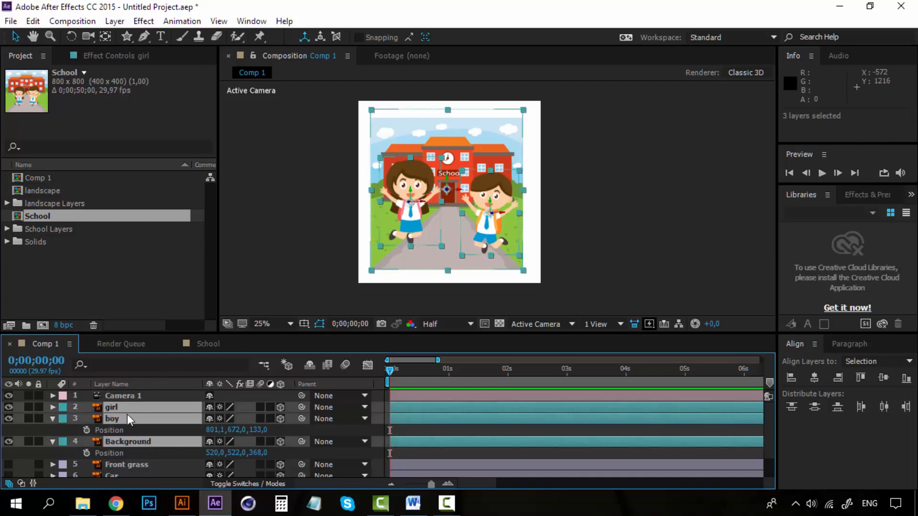
- Orbit Camera 1 around the school scene with the camera tool, ending nearly frontal at about position 566, 566, -1500
{"action": "left_click", "coordinate": [145, 396]}
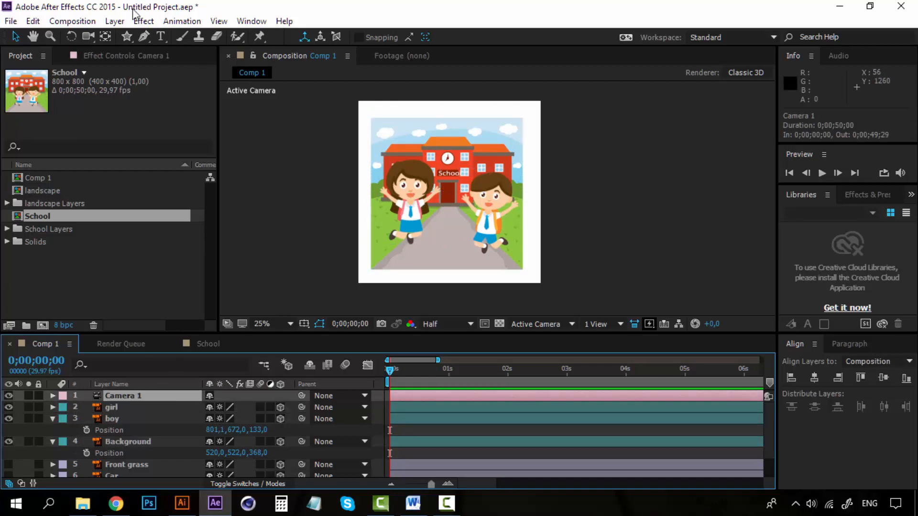
{"action": "left_click", "coordinate": [88, 37]}
{"action": "left_click_drag", "start_coordinate": [430, 182], "coordinate": [469, 195]}
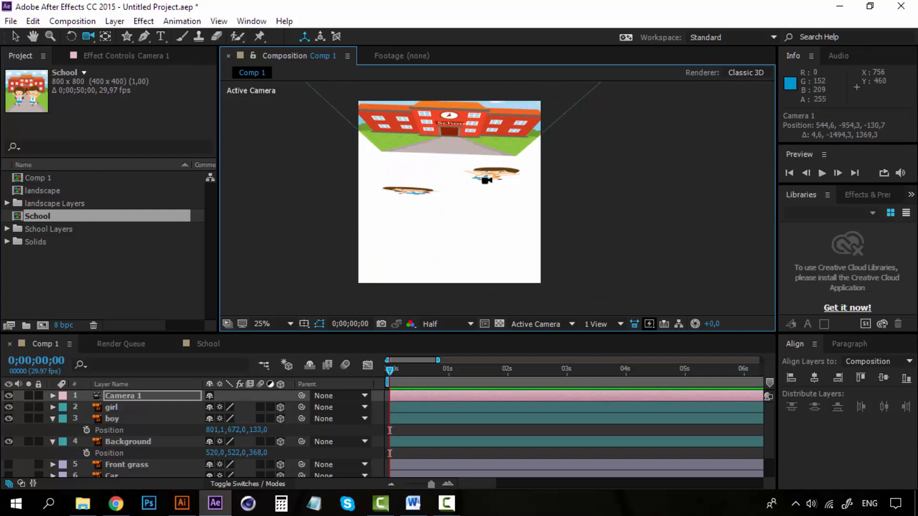
{"action": "left_click_drag", "start_coordinate": [478, 162], "coordinate": [471, 179]}
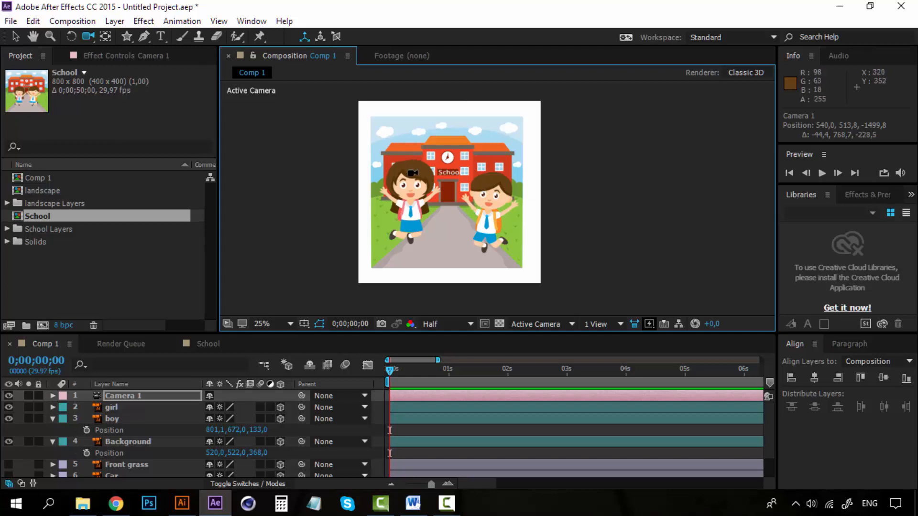
{"action": "left_click_drag", "start_coordinate": [410, 190], "coordinate": [446, 163]}
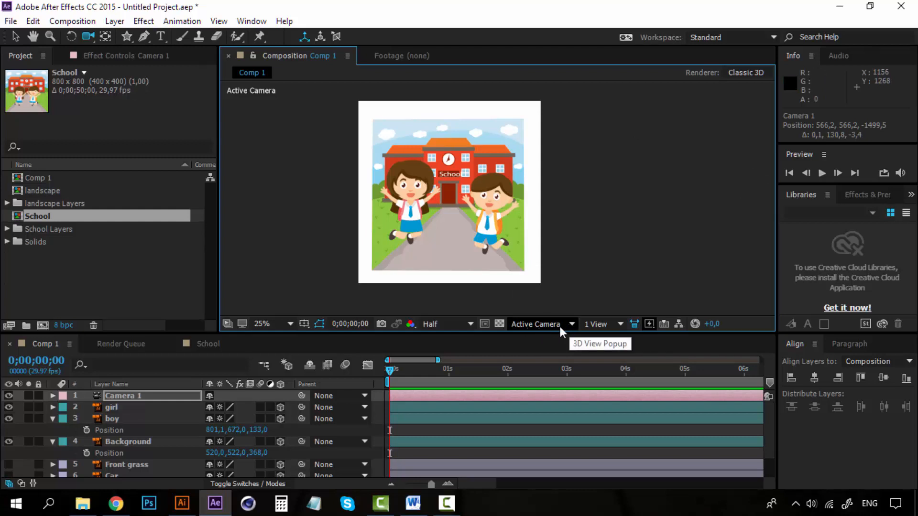
- Set the composition's 3D view to Active Camera
{"action": "left_click", "coordinate": [572, 324]}
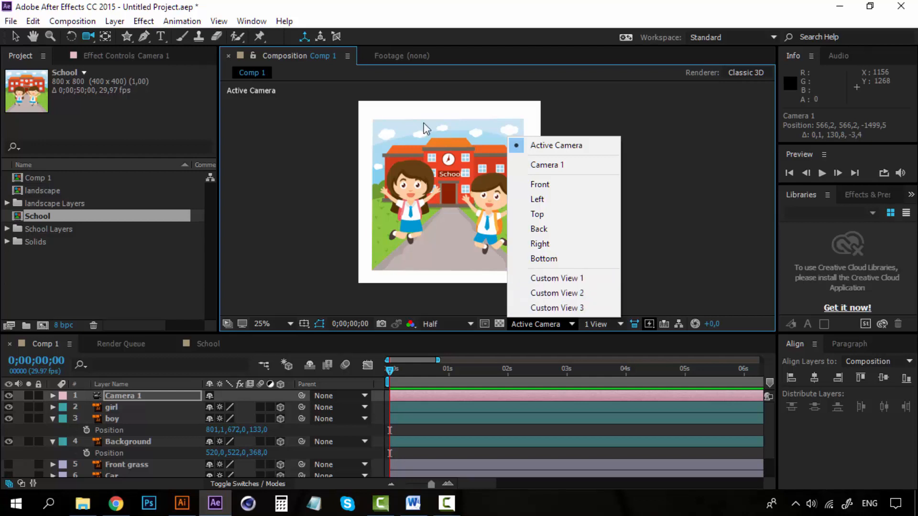
{"action": "left_click", "coordinate": [568, 152]}
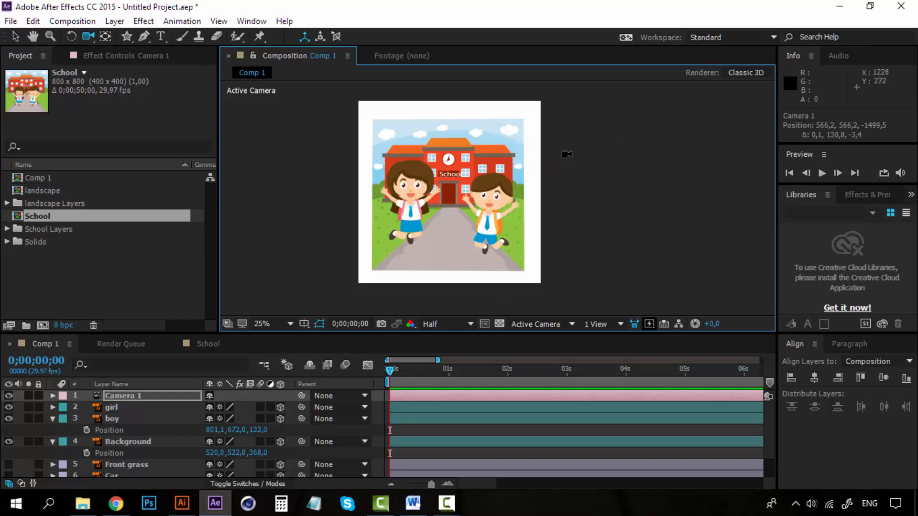
{"action": "left_click", "coordinate": [569, 322]}
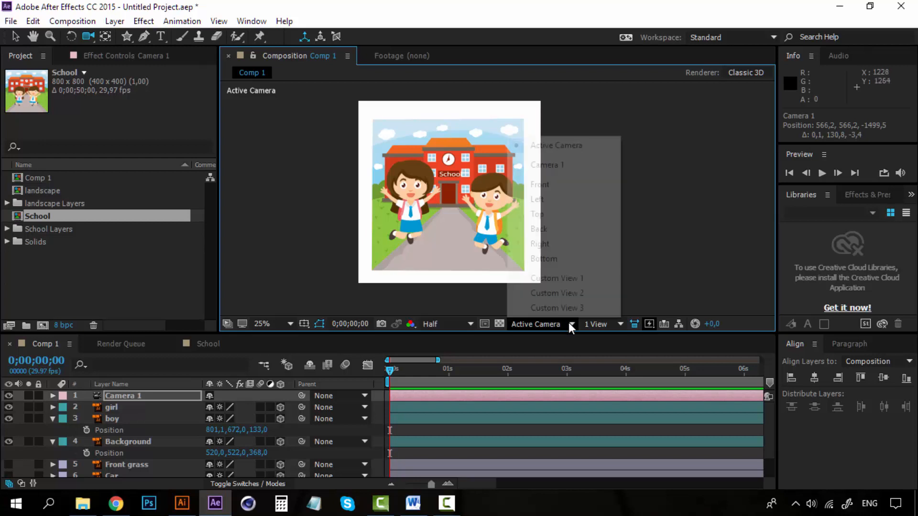
{"action": "left_click", "coordinate": [577, 142]}
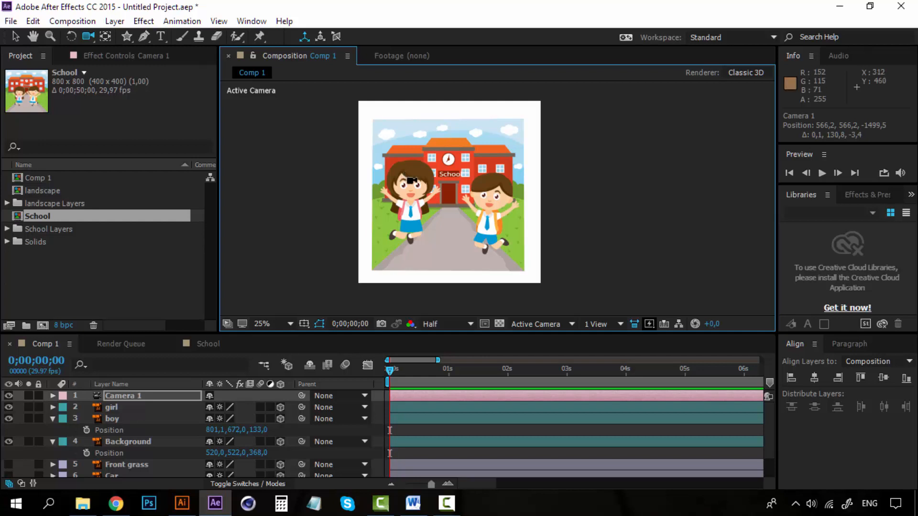
- Try orbiting Camera 1 sideways in the Active Camera view, and undo the orbit
{"action": "left_click", "coordinate": [136, 394]}
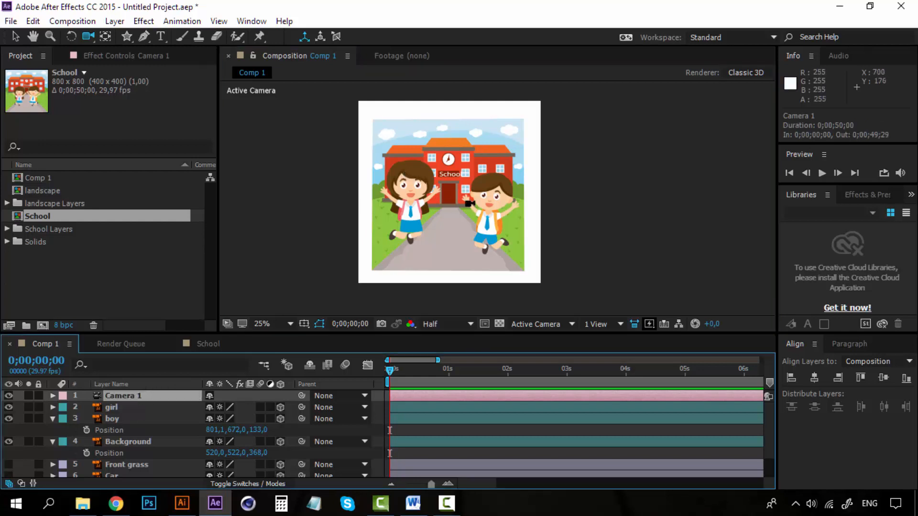
{"action": "left_click_drag", "start_coordinate": [442, 185], "coordinate": [472, 209]}
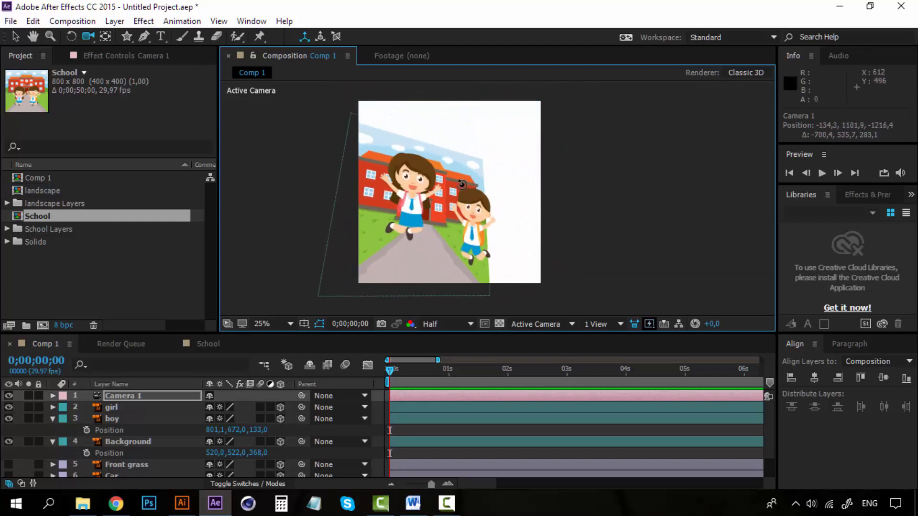
{"action": "key", "text": "ctrl+z"}
- Show the composition in the Front view and try to orbit the camera there
{"action": "left_click", "coordinate": [561, 326]}
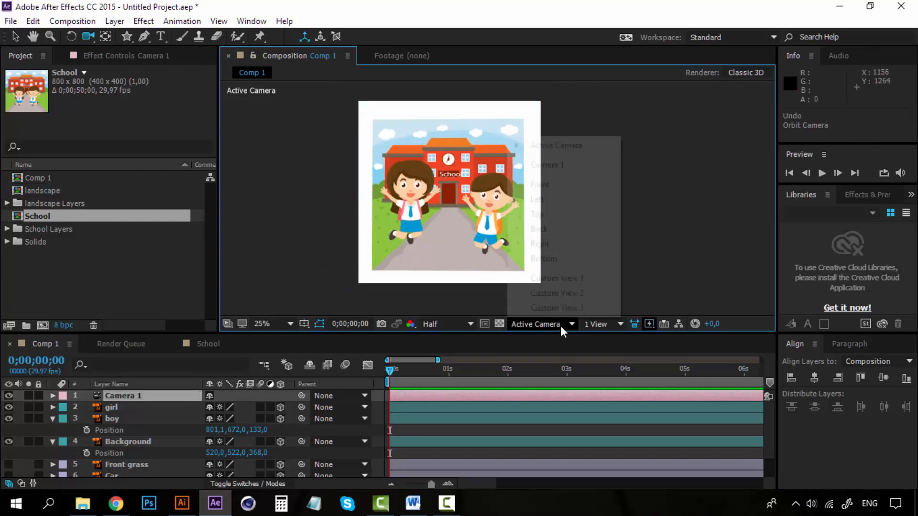
{"action": "left_click", "coordinate": [559, 186]}
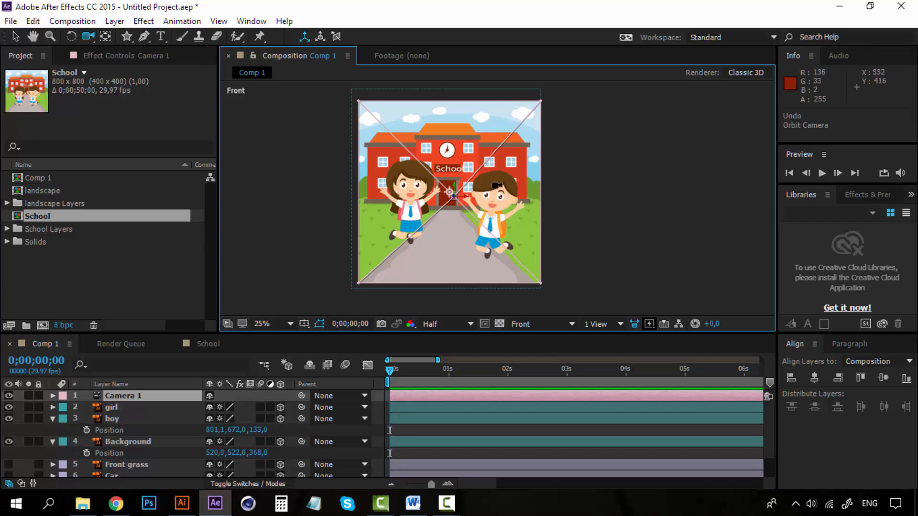
{"action": "left_click_drag", "start_coordinate": [429, 196], "coordinate": [562, 216]}
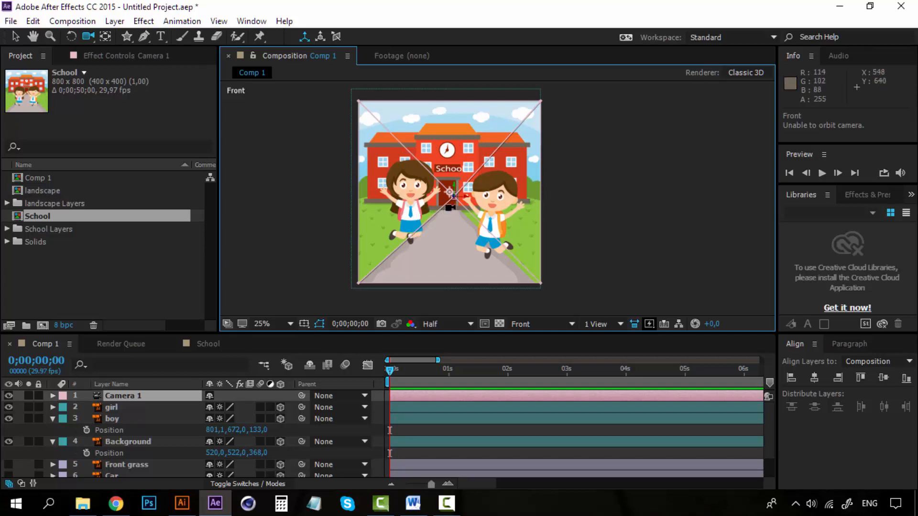
- With the Selection tool active, examine Camera 1's frame and axis handles up close in the Front view
{"action": "left_click", "coordinate": [16, 36]}
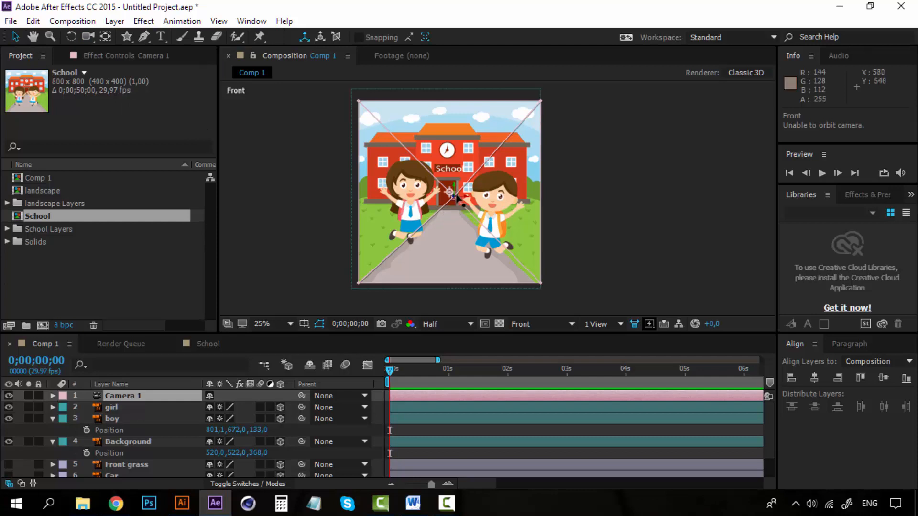
{"action": "scroll", "coordinate": [457, 199], "scroll_direction": "up", "scroll_amount": 4}
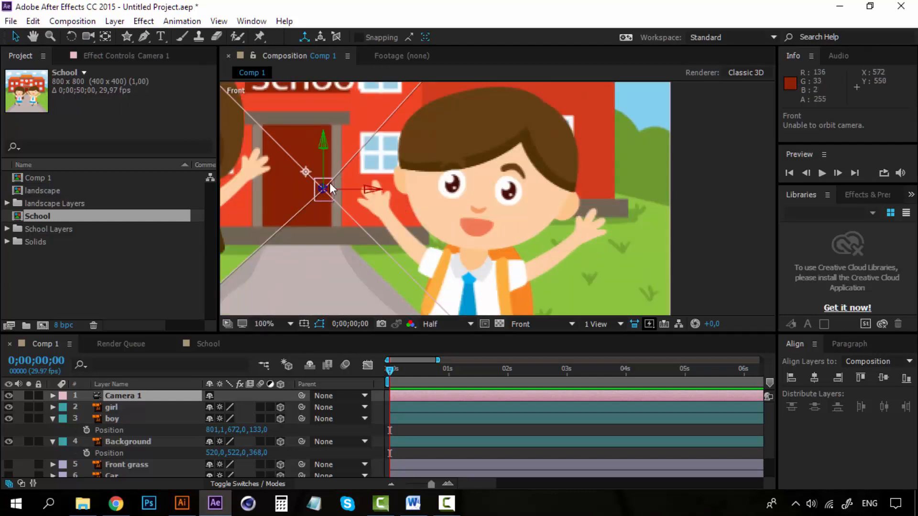
{"action": "scroll", "coordinate": [331, 187], "scroll_direction": "down", "scroll_amount": 4}
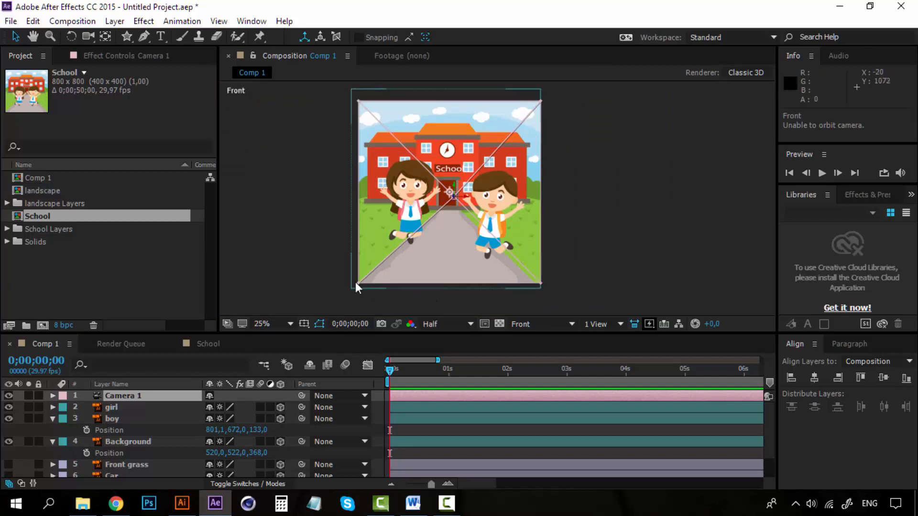
{"action": "scroll", "coordinate": [485, 196], "scroll_direction": "up", "scroll_amount": 3}
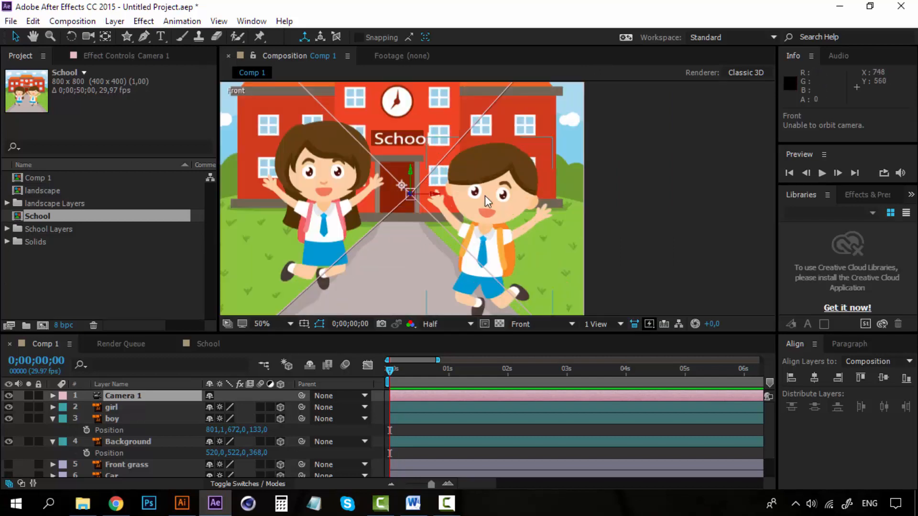
{"action": "scroll", "coordinate": [485, 196], "scroll_direction": "down", "scroll_amount": 3}
- Show the composition in the Left view and examine Camera 1's cone relative to the layers, leaving the camera deselected
{"action": "left_click", "coordinate": [540, 320]}
{"action": "left_click", "coordinate": [558, 199]}
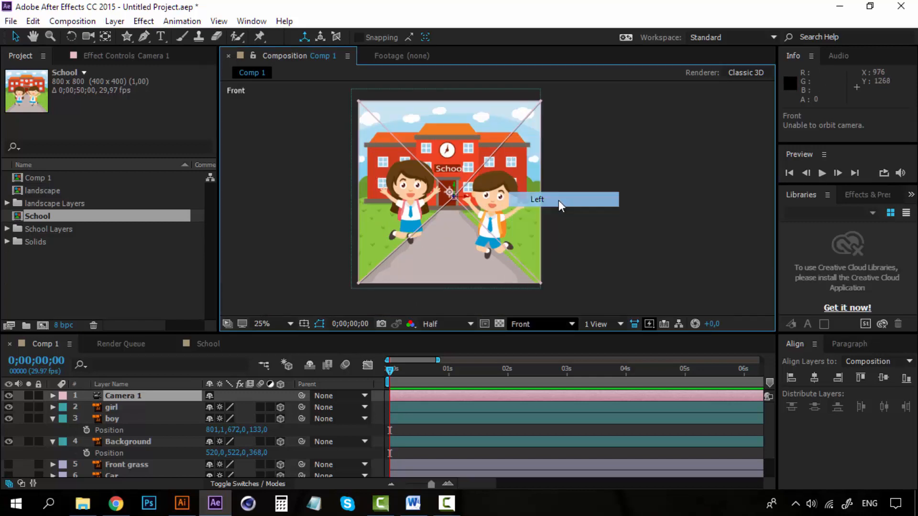
{"action": "left_click", "coordinate": [624, 250]}
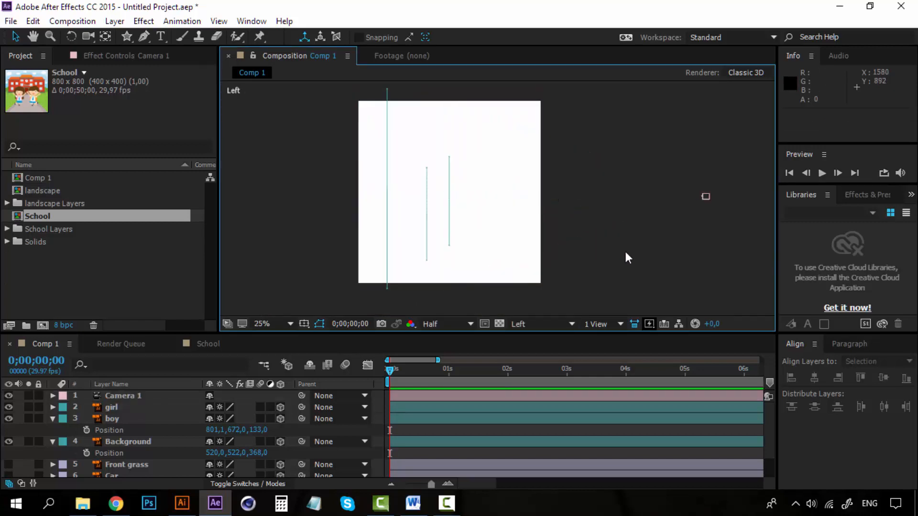
{"action": "scroll", "coordinate": [457, 193], "scroll_direction": "up", "scroll_amount": 2}
{"action": "scroll", "coordinate": [446, 199], "scroll_direction": "down", "scroll_amount": 2}
{"action": "left_click", "coordinate": [145, 395]}
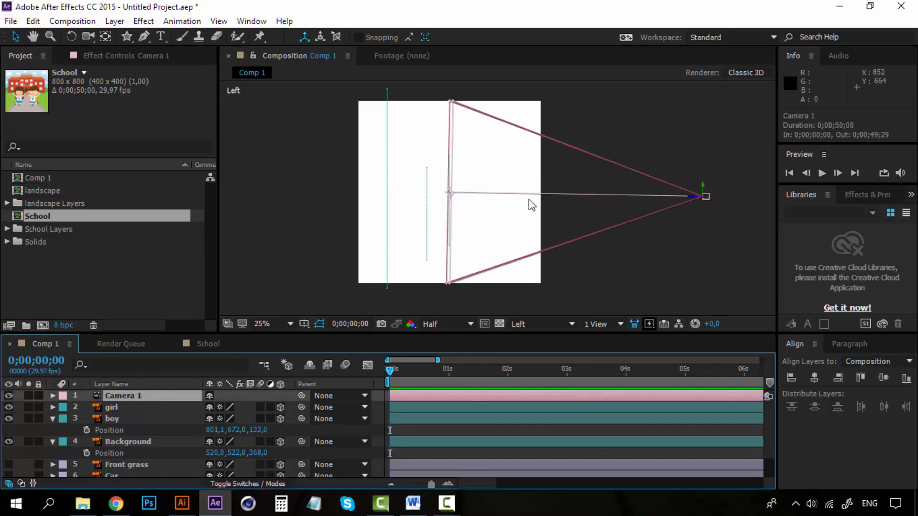
{"action": "left_click", "coordinate": [598, 289]}
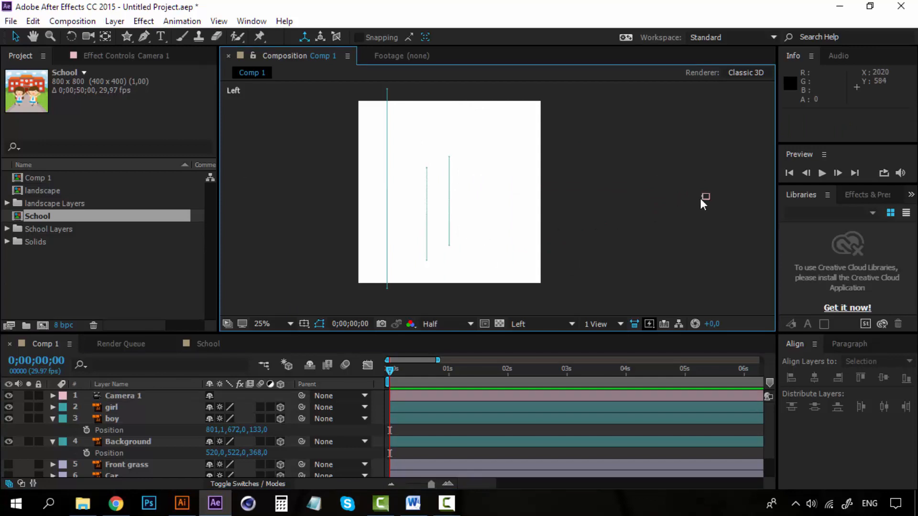
- Examine Camera 1 and the layer spacing in the Right view and the Top view, with the camera selected
{"action": "left_click", "coordinate": [547, 328]}
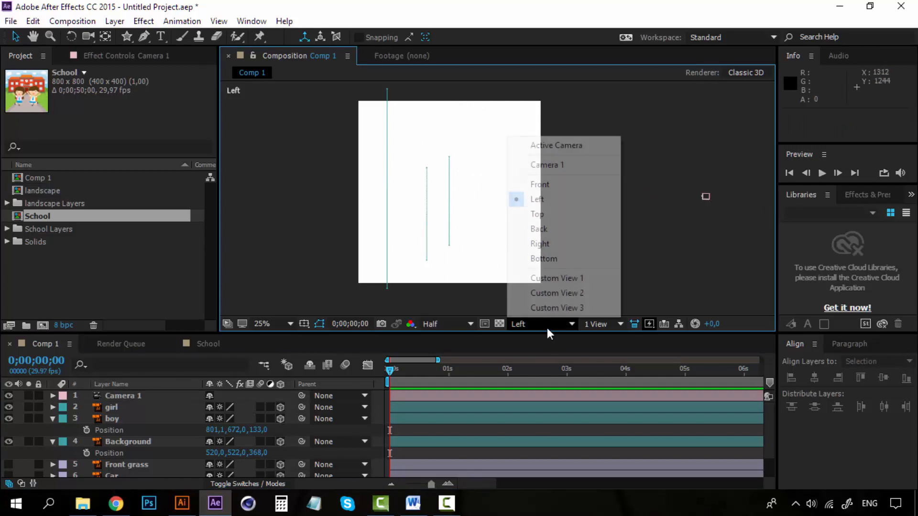
{"action": "left_click", "coordinate": [547, 244]}
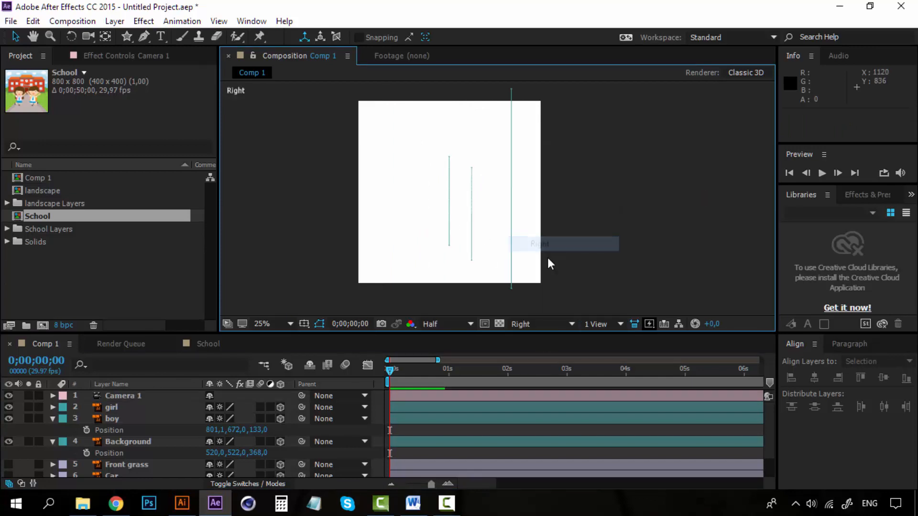
{"action": "left_click", "coordinate": [154, 399]}
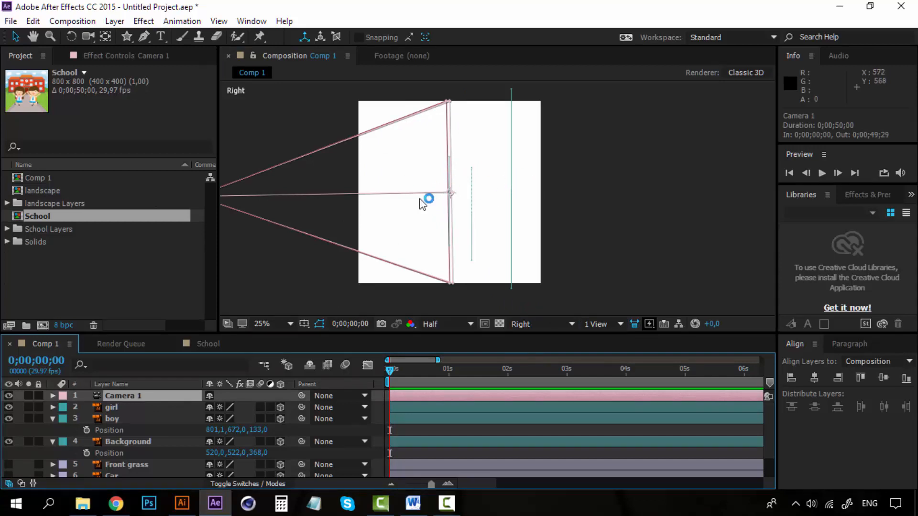
{"action": "left_click", "coordinate": [551, 328]}
{"action": "left_click", "coordinate": [561, 213]}
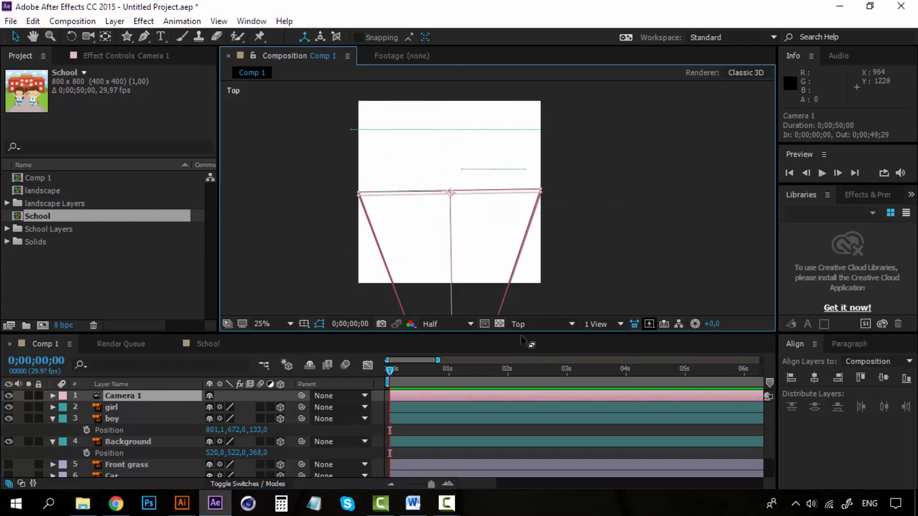
- Show the composition in the Back view and hide the Background layer briefly to check what lies behind it
{"action": "left_click", "coordinate": [538, 327]}
{"action": "left_click", "coordinate": [558, 231]}
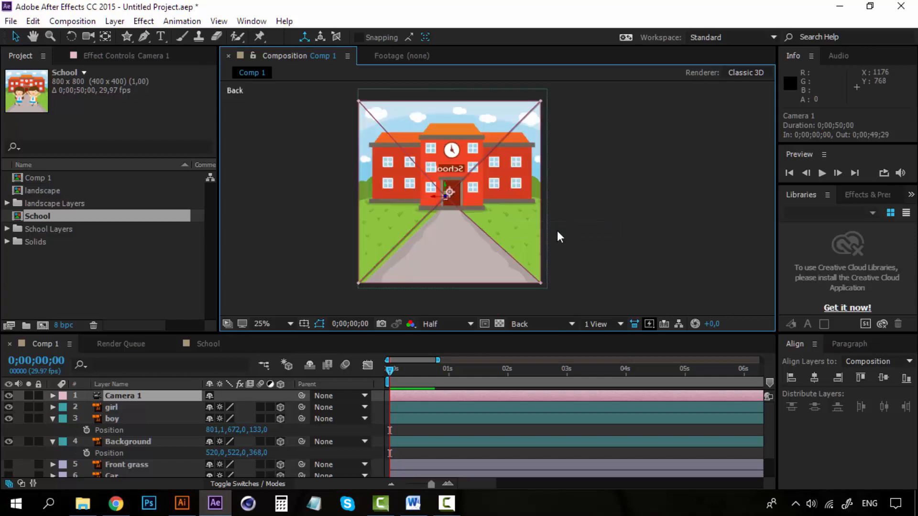
{"action": "left_click", "coordinate": [584, 169]}
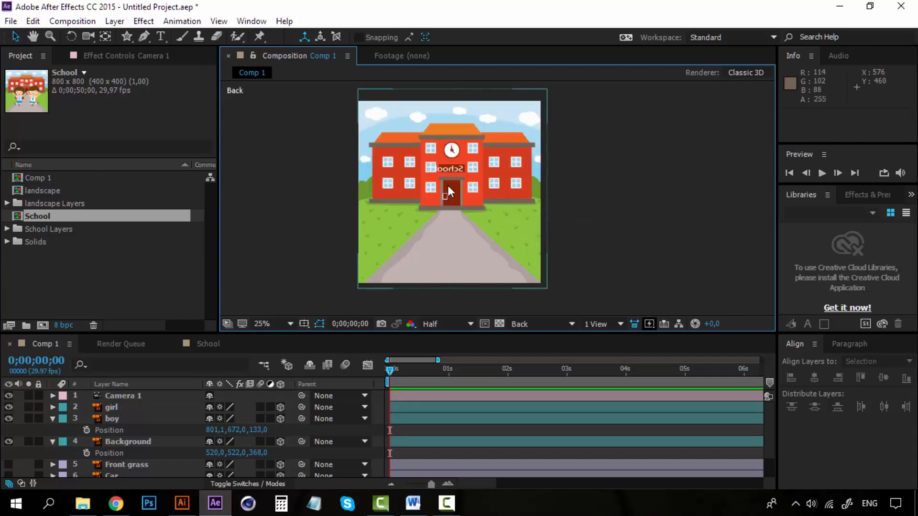
{"action": "left_click", "coordinate": [467, 260]}
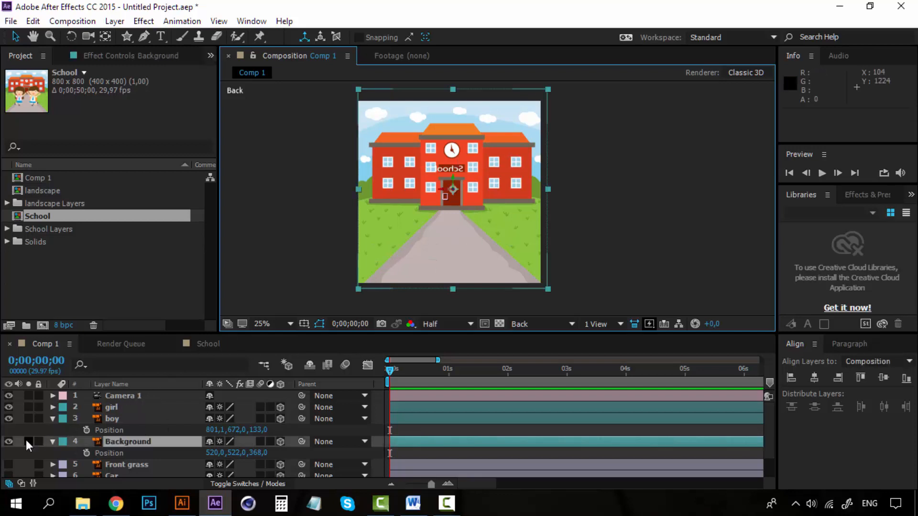
{"action": "left_click", "coordinate": [10, 441]}
{"action": "left_click", "coordinate": [10, 441]}
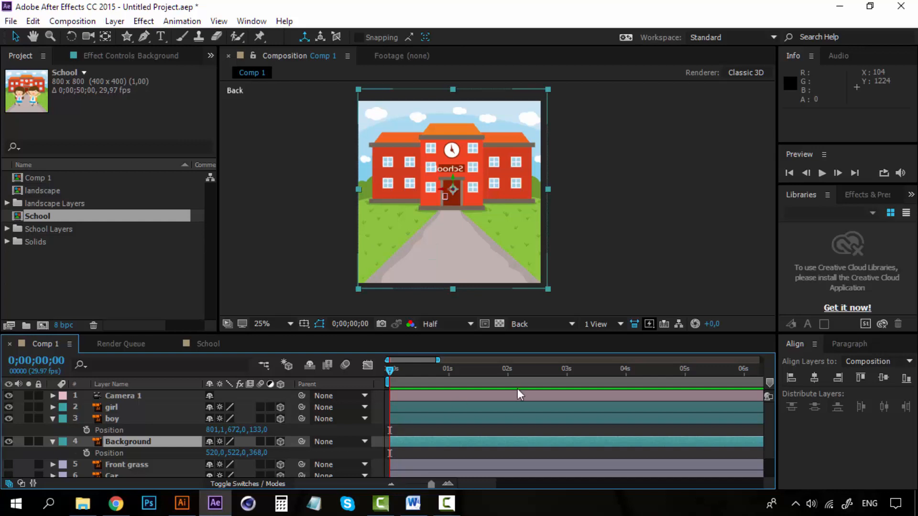
- Examine the layers in the Bottom view and return the composition to the Active Camera view
{"action": "left_click", "coordinate": [515, 325]}
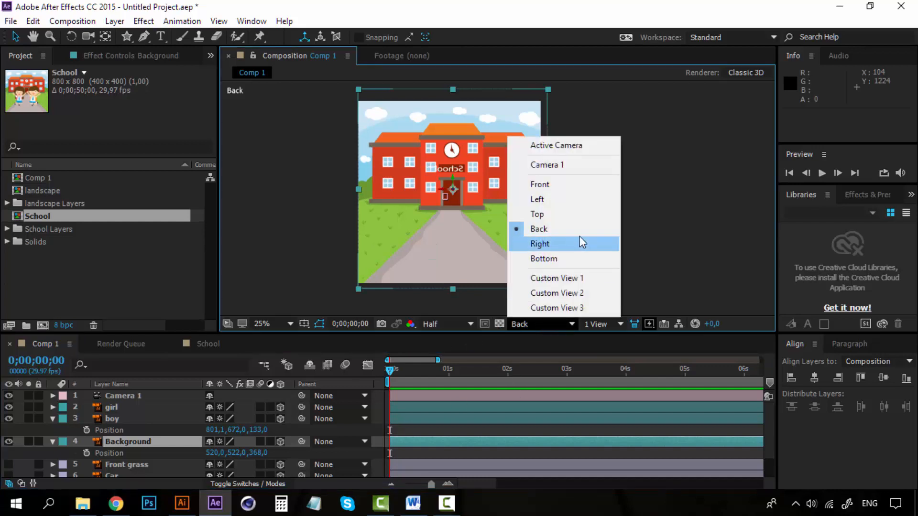
{"action": "left_click", "coordinate": [563, 259]}
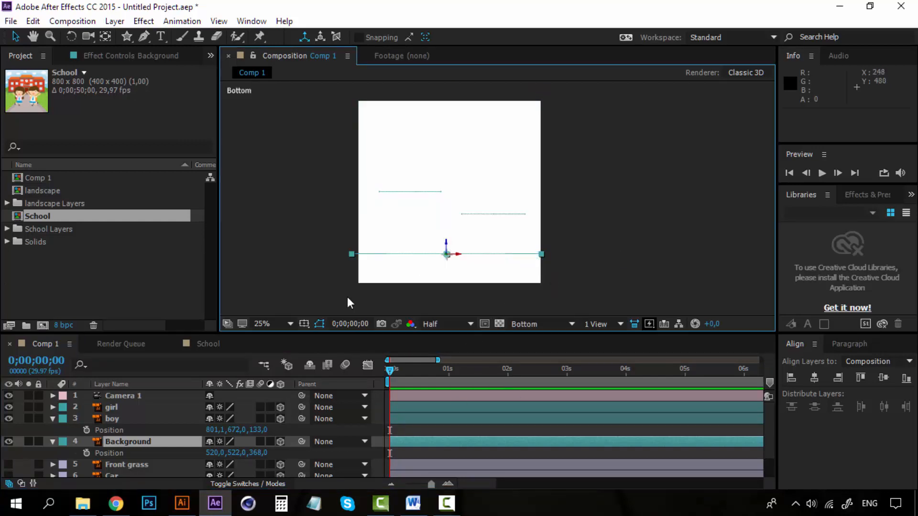
{"action": "left_click", "coordinate": [539, 324]}
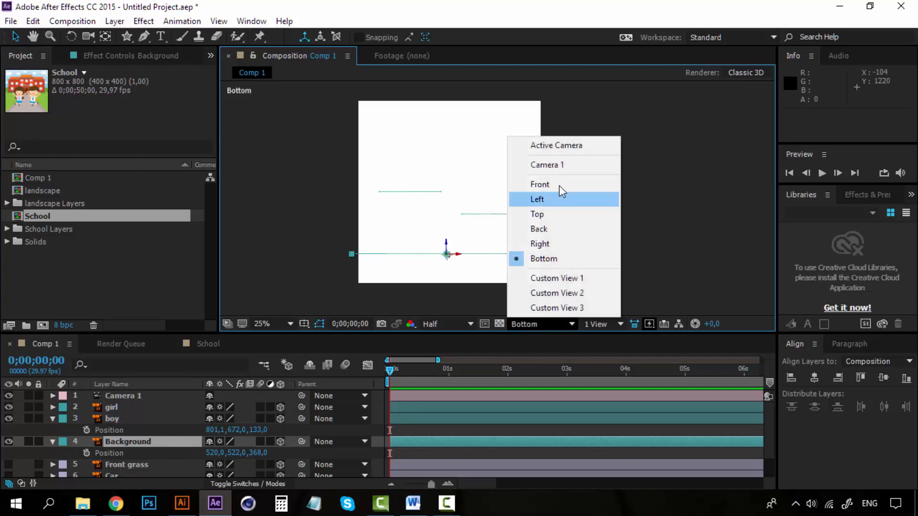
{"action": "left_click", "coordinate": [568, 146]}
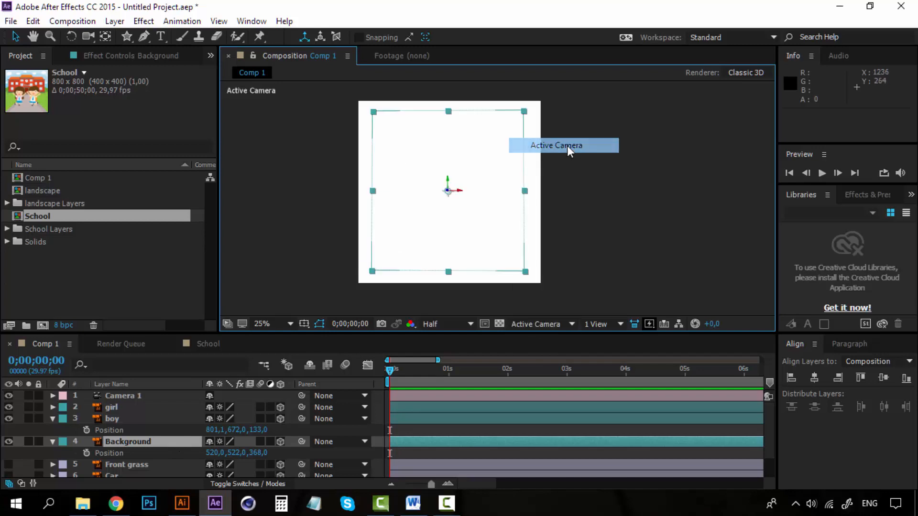
- Show the composition in the Front view and switch to Custom View 1 to see the layers in perspective
{"action": "left_click", "coordinate": [547, 326]}
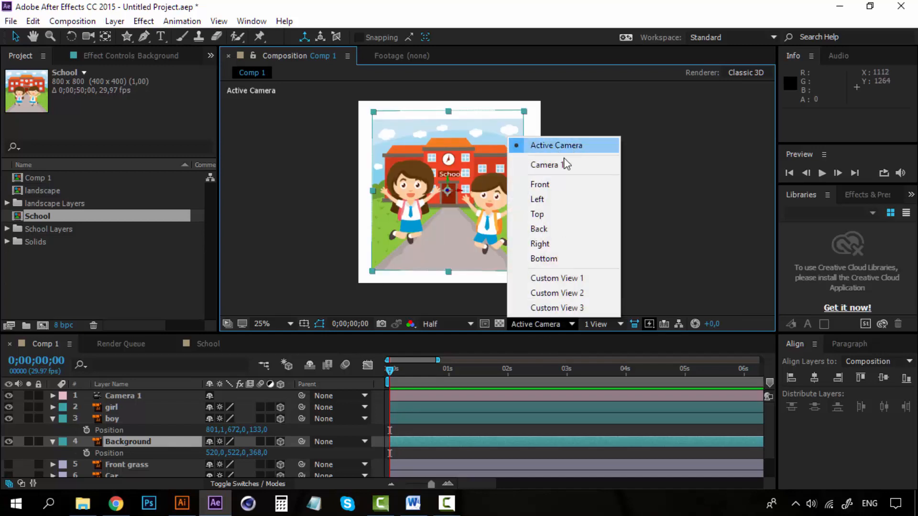
{"action": "left_click", "coordinate": [560, 185]}
{"action": "left_click", "coordinate": [550, 324]}
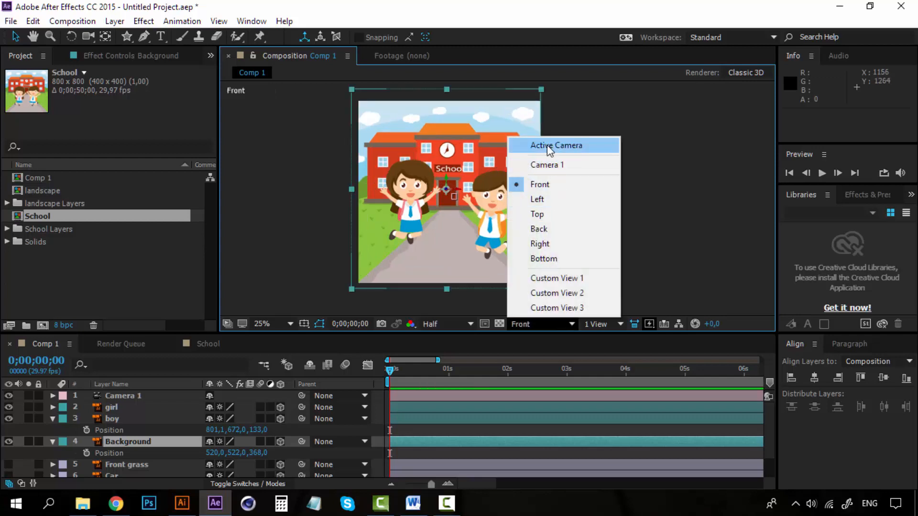
{"action": "left_click", "coordinate": [567, 278]}
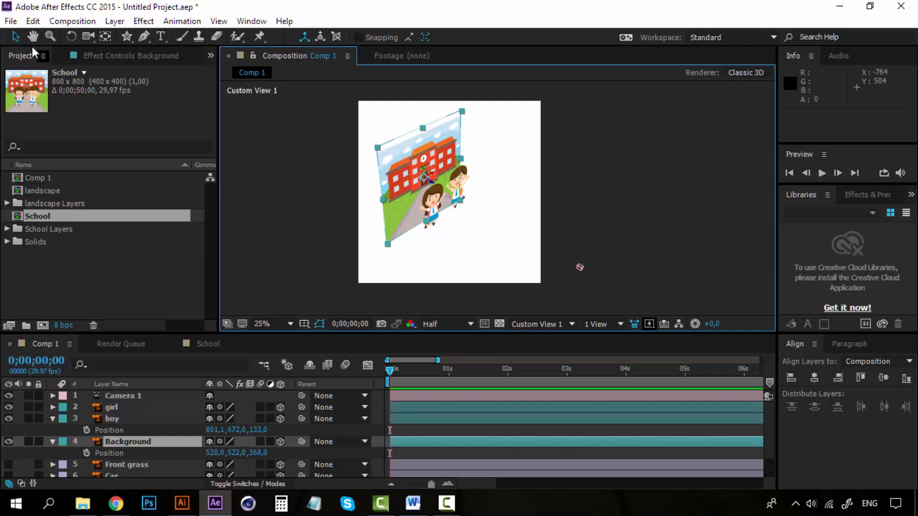
- Move the girl layer forward along its Z axis to about -608 and the boy layer to about -34
{"action": "left_click", "coordinate": [493, 186]}
{"action": "left_click", "coordinate": [437, 217]}
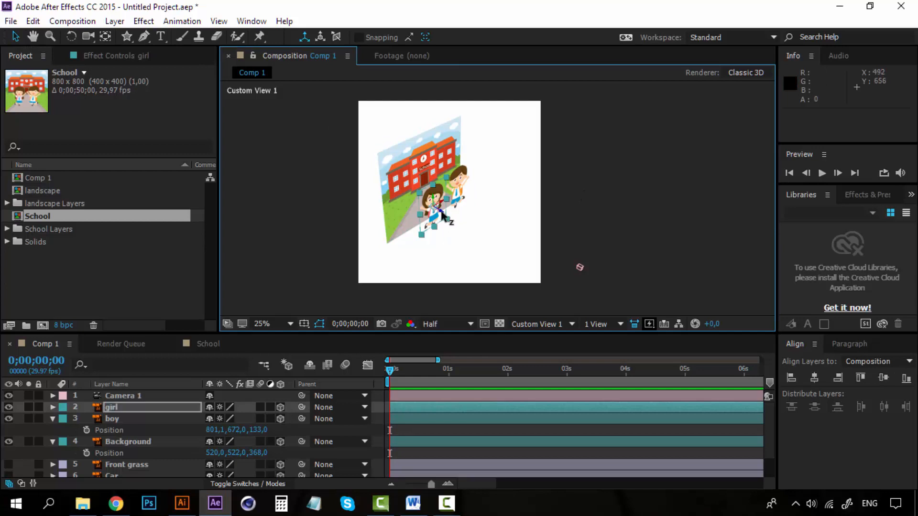
{"action": "left_click_drag", "start_coordinate": [443, 216], "coordinate": [521, 279]}
{"action": "left_click", "coordinate": [471, 200]}
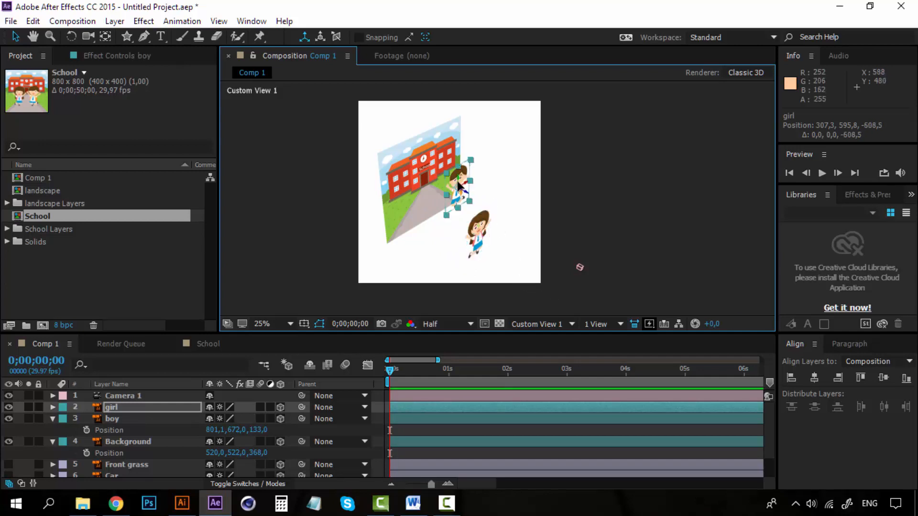
{"action": "left_click_drag", "start_coordinate": [467, 191], "coordinate": [487, 215]}
- With the Background layer selected, orbit Custom View 1 to examine the layer spacing from several angles, and return to Active Camera
{"action": "left_click", "coordinate": [417, 181]}
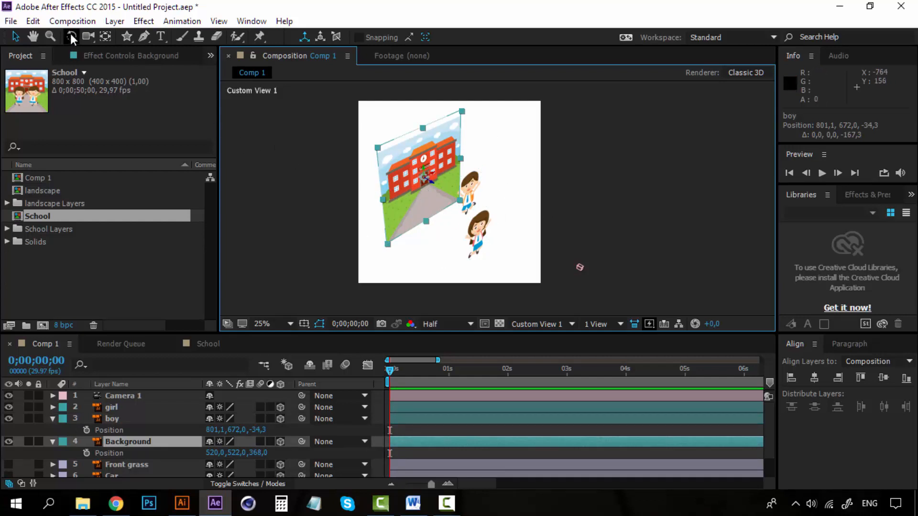
{"action": "left_click", "coordinate": [87, 38]}
{"action": "left_click_drag", "start_coordinate": [436, 185], "coordinate": [471, 176]}
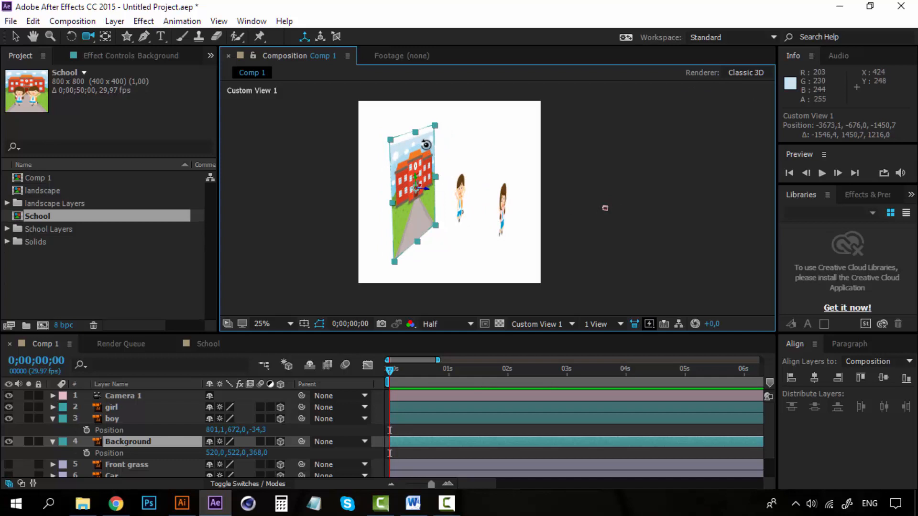
{"action": "left_click_drag", "start_coordinate": [605, 208], "coordinate": [517, 298]}
{"action": "left_click_drag", "start_coordinate": [483, 258], "coordinate": [605, 181]}
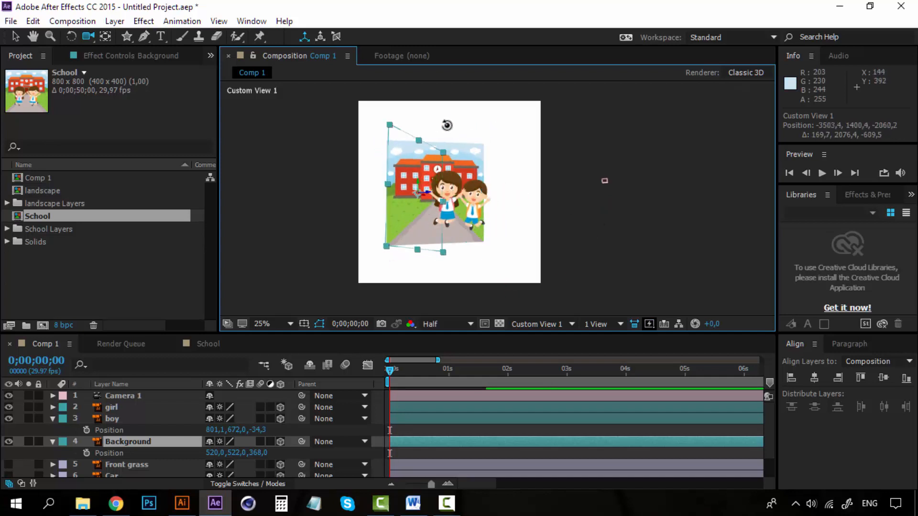
{"action": "left_click_drag", "start_coordinate": [473, 139], "coordinate": [515, 286]}
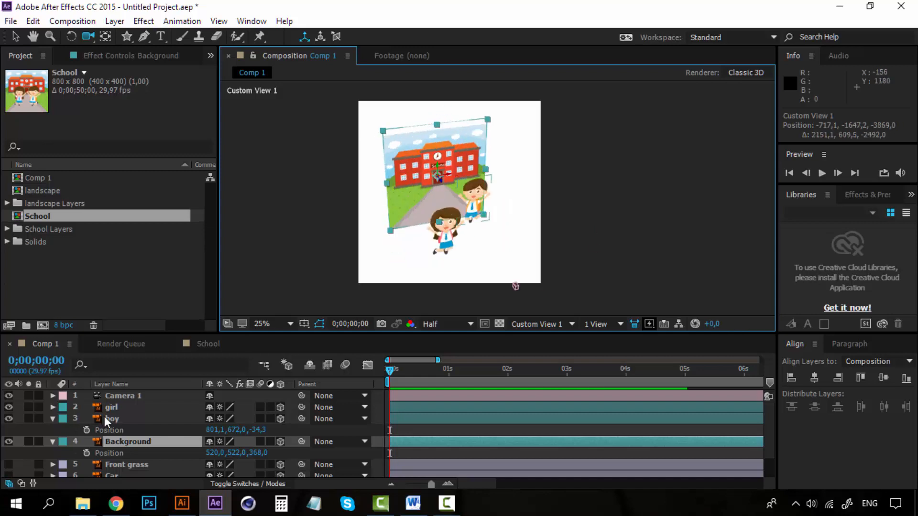
{"action": "left_click", "coordinate": [537, 330]}
{"action": "left_click", "coordinate": [576, 146]}
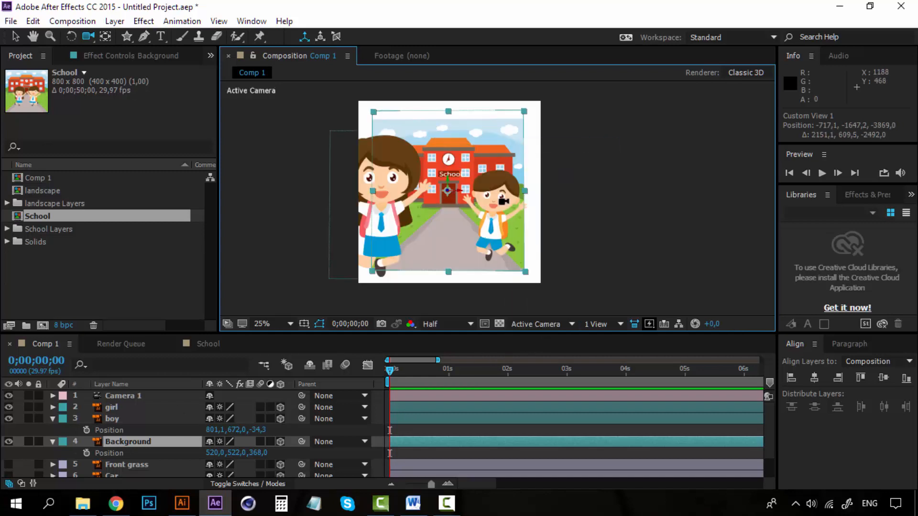
- Orbit Camera 1 slightly in the Active Camera view and undo the orbit
{"action": "left_click_drag", "start_coordinate": [446, 155], "coordinate": [448, 154]}
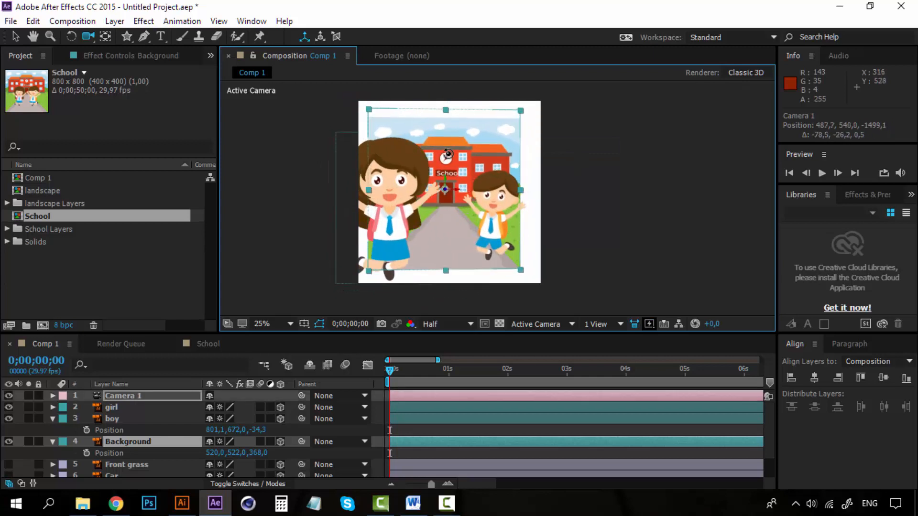
{"action": "key", "text": "ctrl+z"}
{"action": "key", "text": "ctrl+z"}
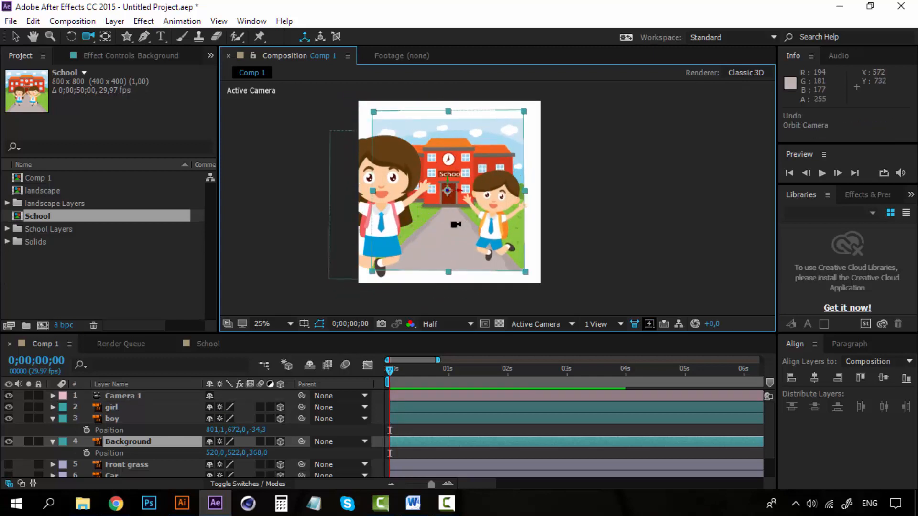
- Add a second two-node camera named Camera 2 with the 50mm preset
{"action": "left_click", "coordinate": [558, 325]}
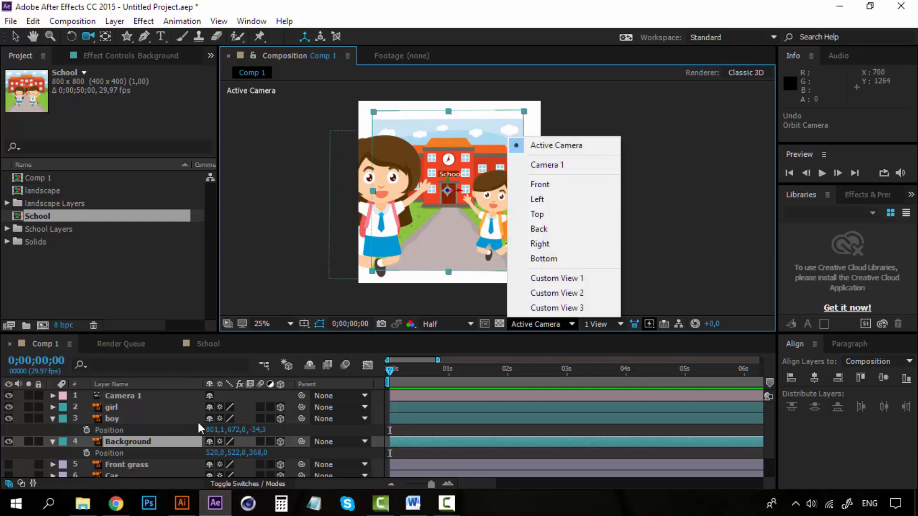
{"action": "left_click", "coordinate": [109, 396]}
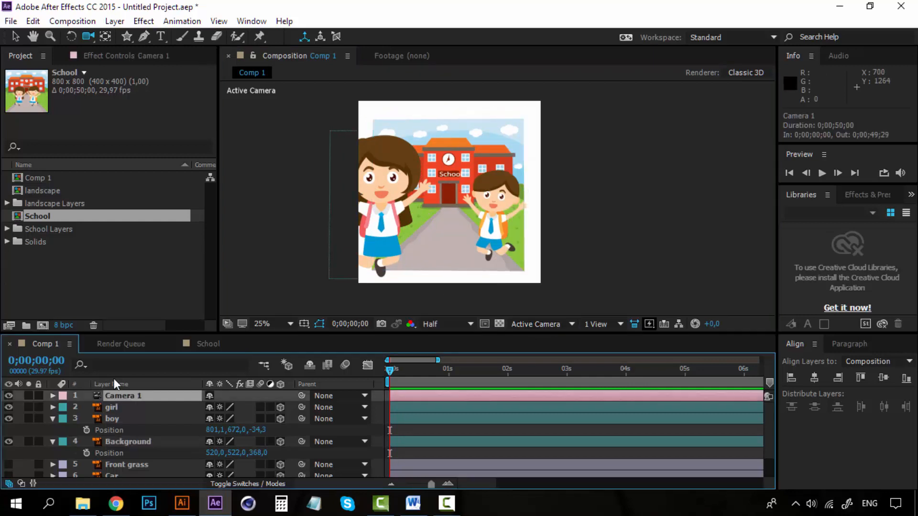
{"action": "left_click", "coordinate": [114, 21]}
{"action": "mouse_move", "coordinate": [143, 17]}
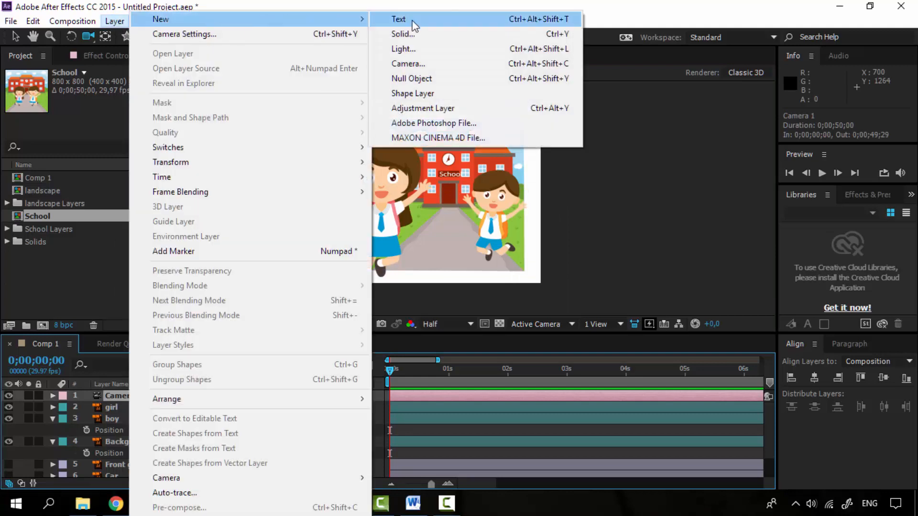
{"action": "left_click", "coordinate": [417, 64]}
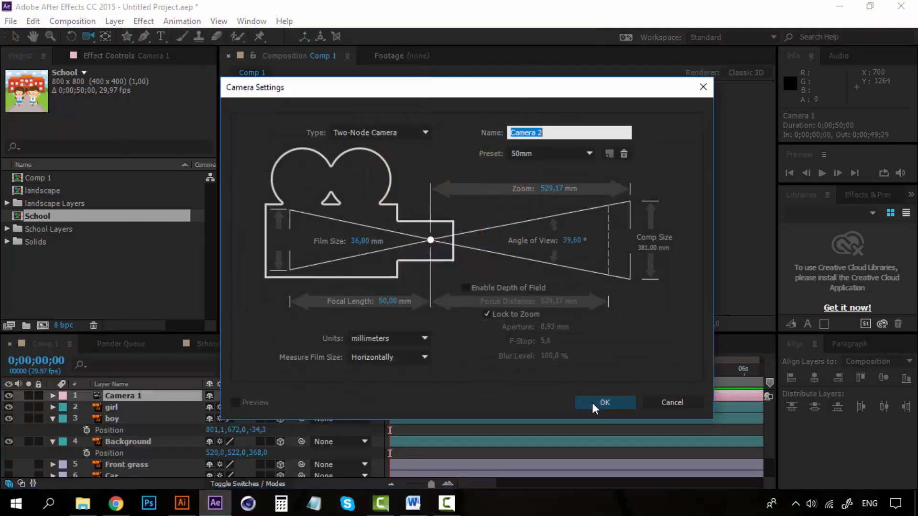
{"action": "left_click", "coordinate": [595, 401]}
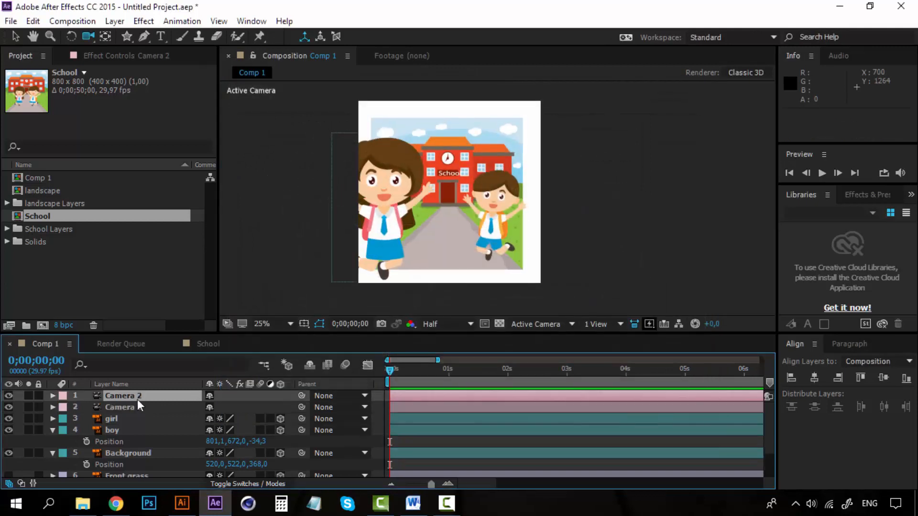
- Disable Camera 1 and orbit Camera 2 until the school scene is seen from the side
{"action": "left_click", "coordinate": [9, 407]}
{"action": "left_click", "coordinate": [476, 197]}
{"action": "left_click_drag", "start_coordinate": [476, 197], "coordinate": [432, 200]}
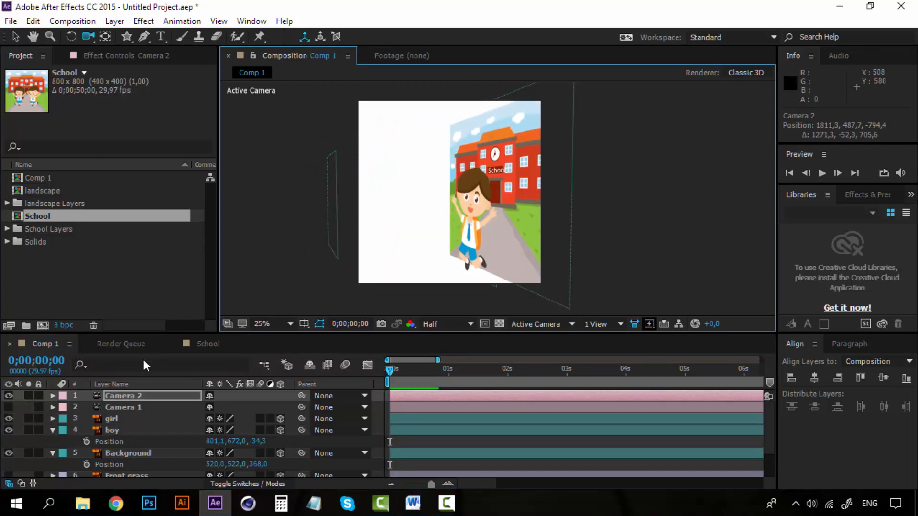
- Alternate the visibility of Camera 1 and Camera 2 to compare their framing in Active Camera, leaving both enabled
{"action": "left_click", "coordinate": [7, 396]}
{"action": "left_click", "coordinate": [9, 407]}
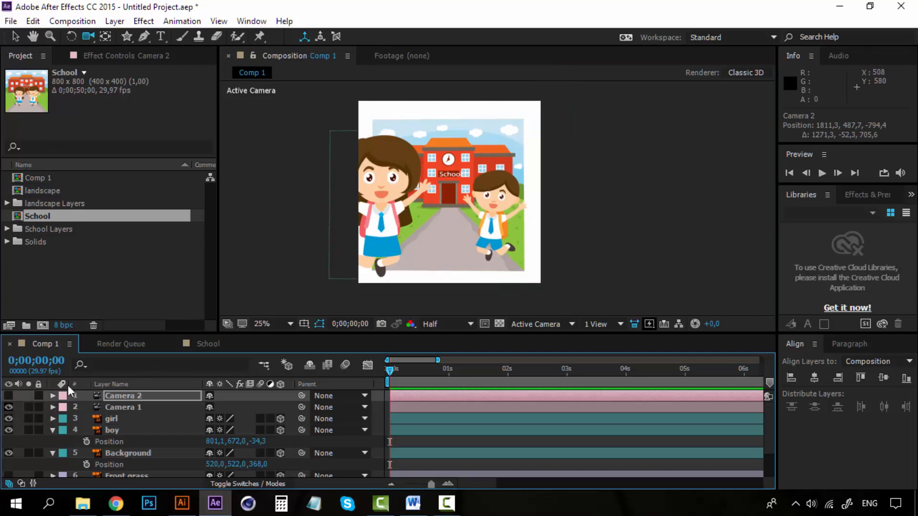
{"action": "left_click", "coordinate": [126, 408]}
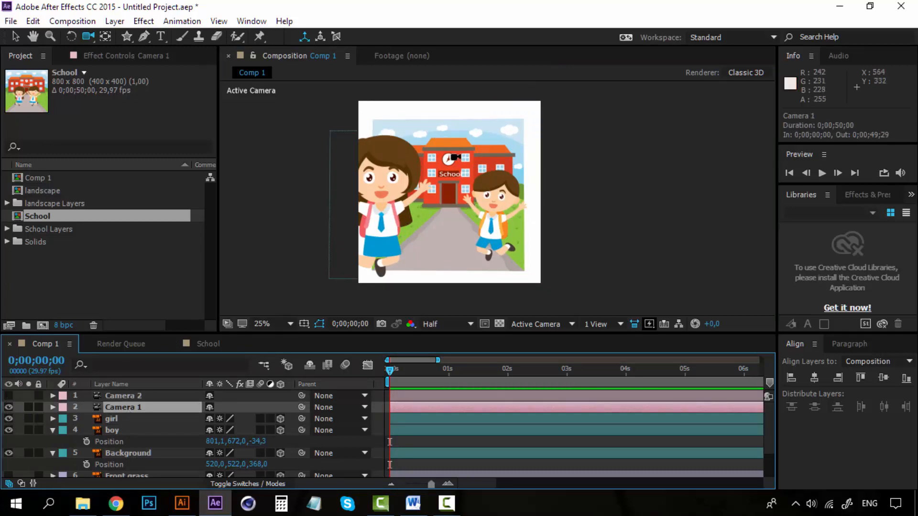
{"action": "left_click", "coordinate": [8, 407]}
{"action": "left_click", "coordinate": [9, 396]}
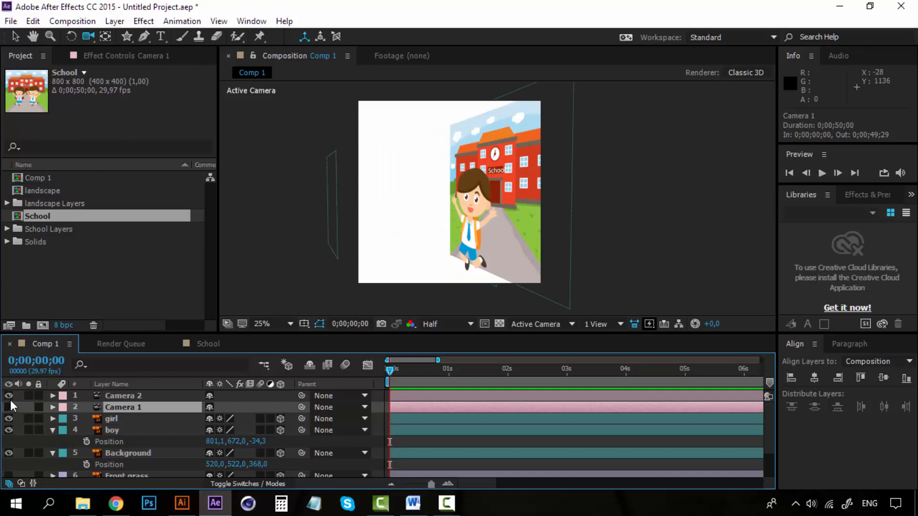
{"action": "left_click", "coordinate": [9, 405]}
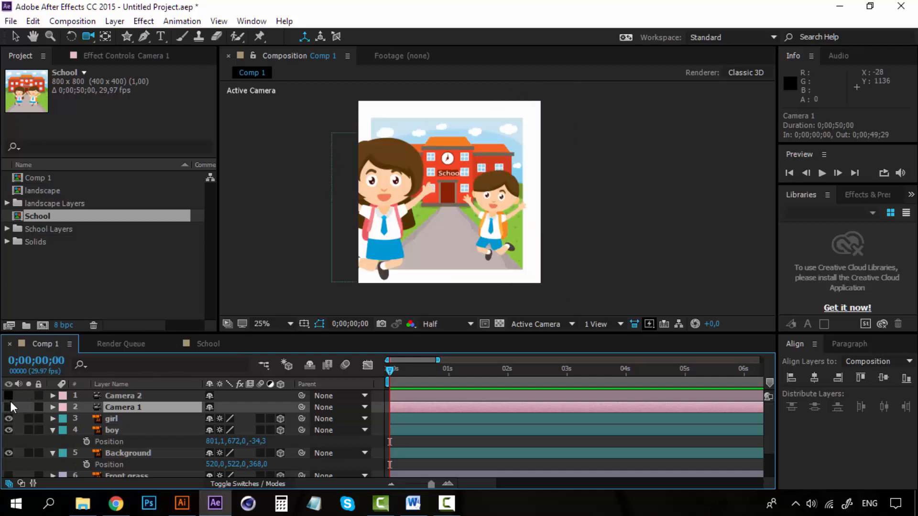
- Switch the composition view repeatedly between Camera 2 and Camera 1 to compare their angles, finishing on Camera 2
{"action": "left_click", "coordinate": [571, 323]}
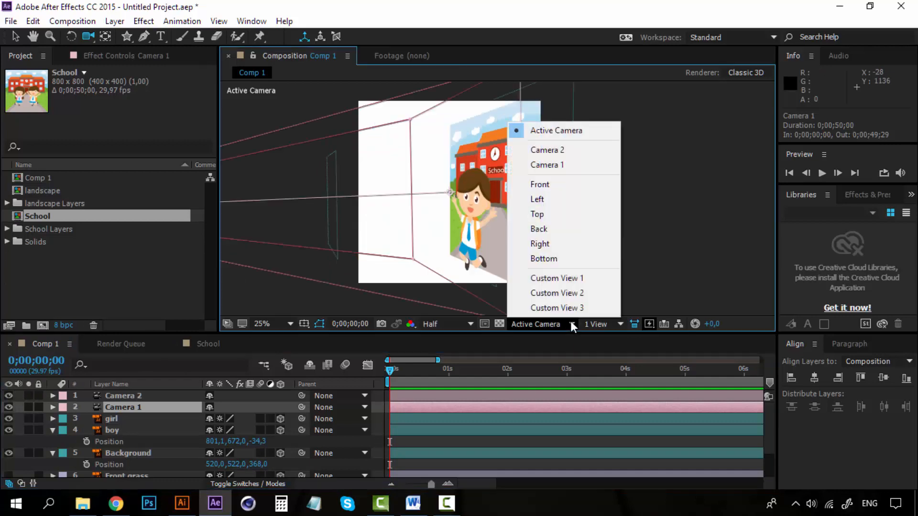
{"action": "left_click", "coordinate": [558, 149]}
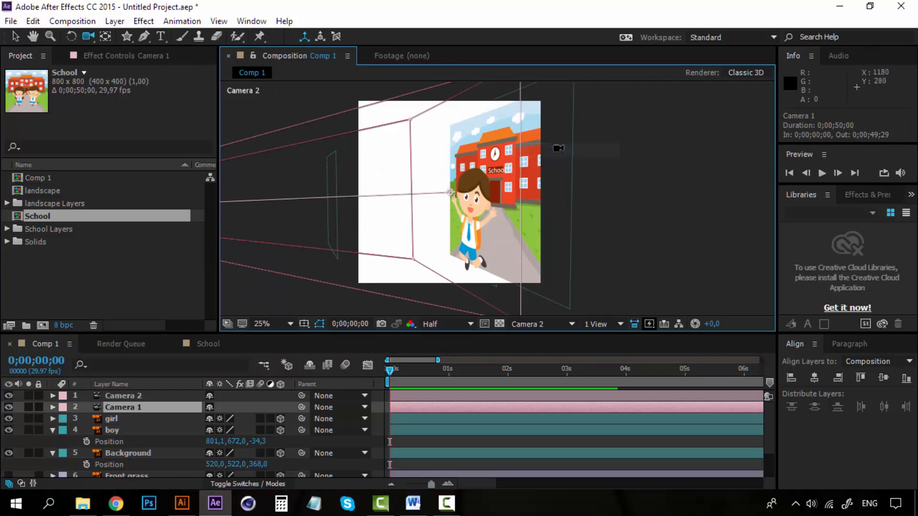
{"action": "left_click", "coordinate": [563, 325]}
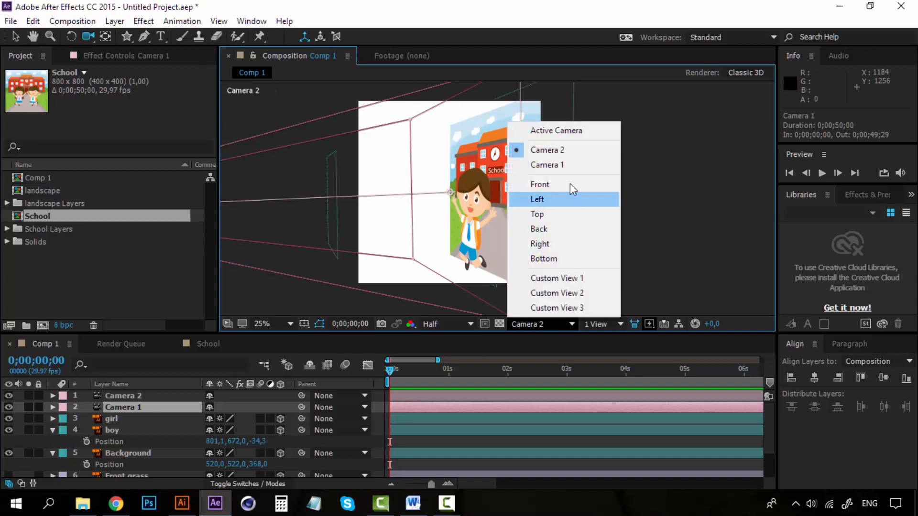
{"action": "left_click", "coordinate": [570, 164]}
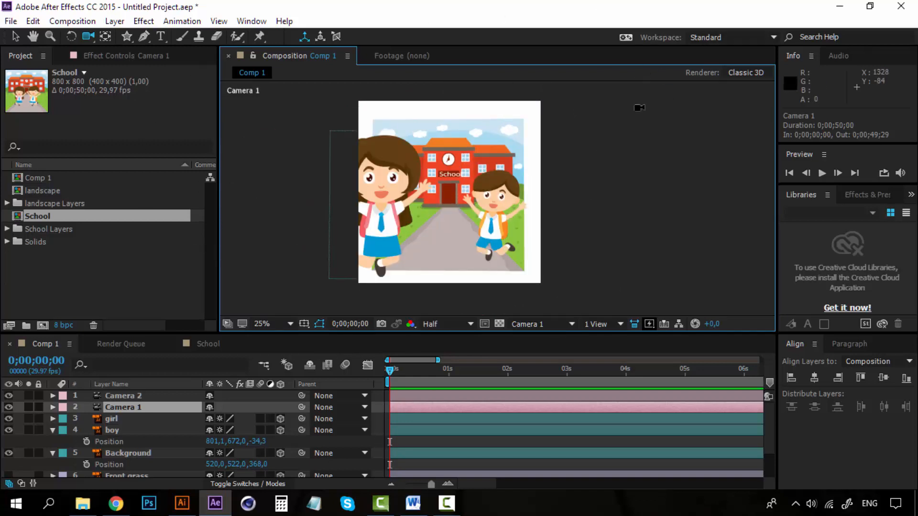
{"action": "left_click", "coordinate": [555, 324]}
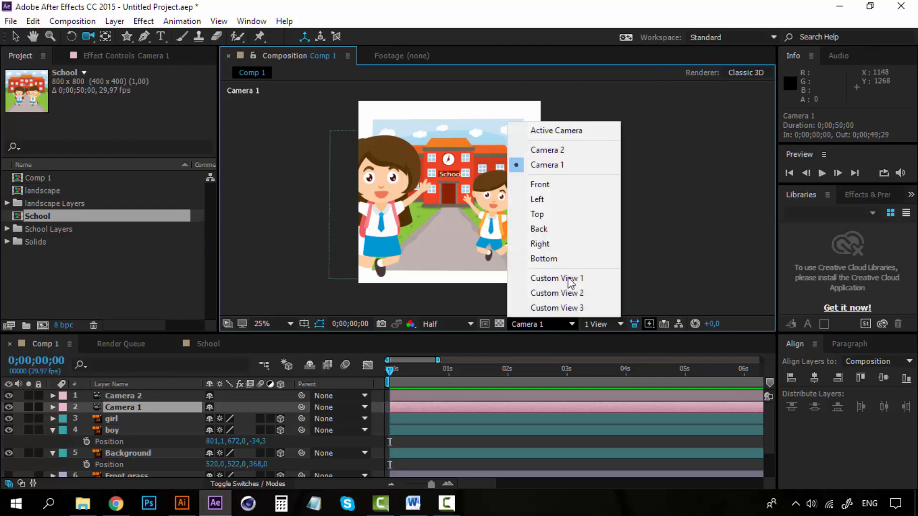
{"action": "left_click", "coordinate": [576, 151]}
{"action": "left_click", "coordinate": [533, 325]}
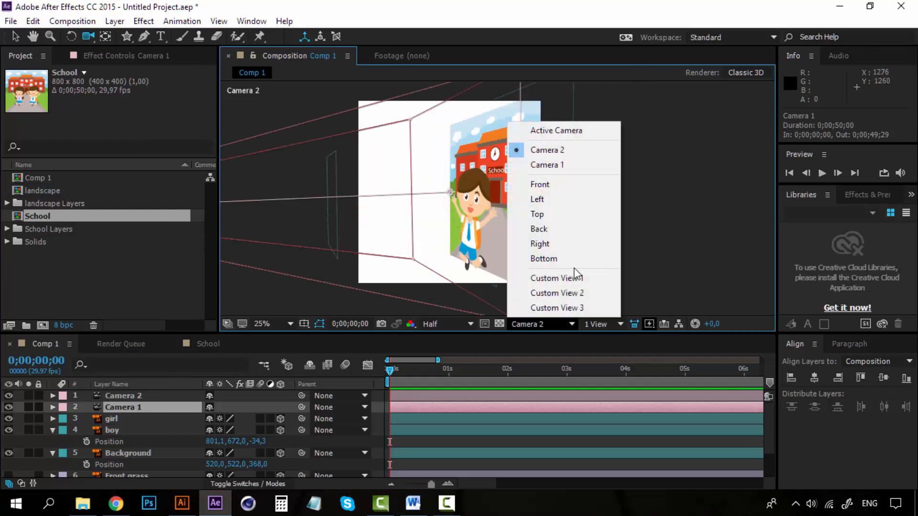
{"action": "left_click", "coordinate": [574, 165]}
{"action": "left_click", "coordinate": [553, 319]}
{"action": "left_click", "coordinate": [566, 150]}
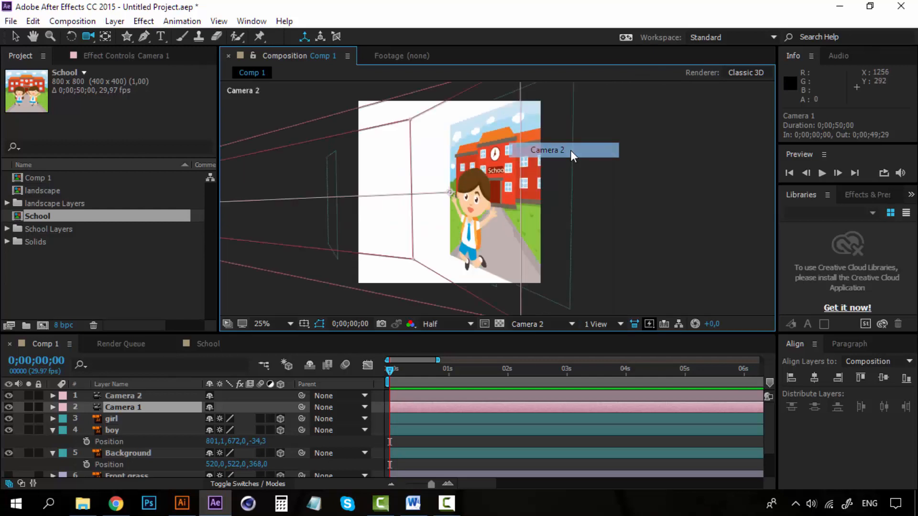
{"action": "left_click", "coordinate": [550, 323]}
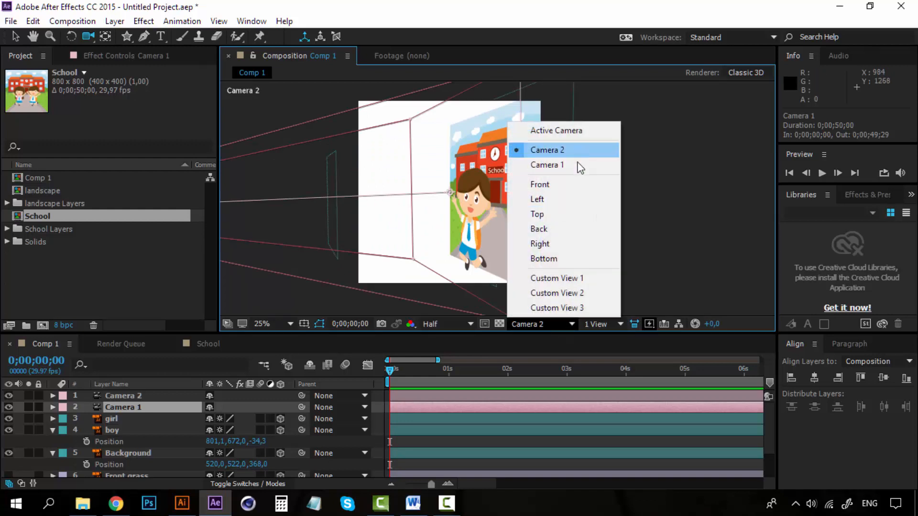
{"action": "left_click", "coordinate": [578, 166]}
{"action": "left_click", "coordinate": [556, 320]}
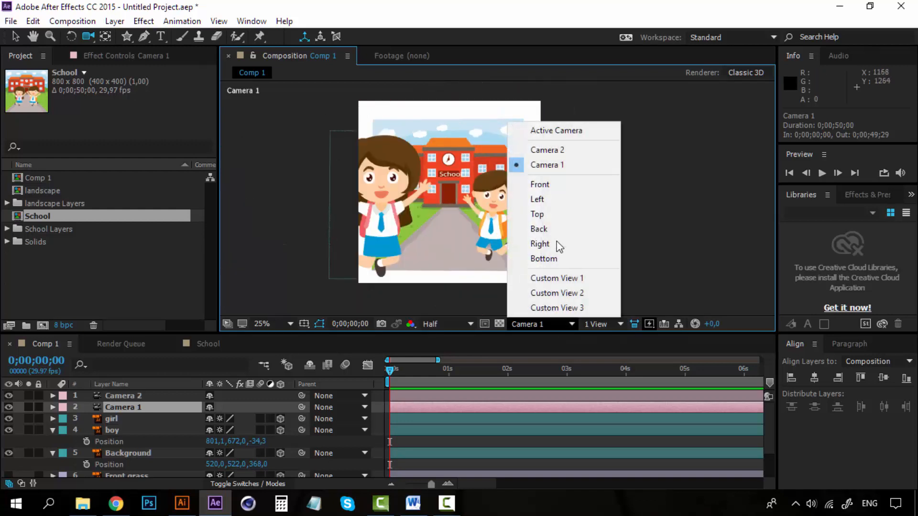
{"action": "left_click", "coordinate": [565, 151]}
- Delete the Camera 2 layer and look through the available multi-view layouts, keeping 1 View
{"action": "left_click", "coordinate": [128, 399]}
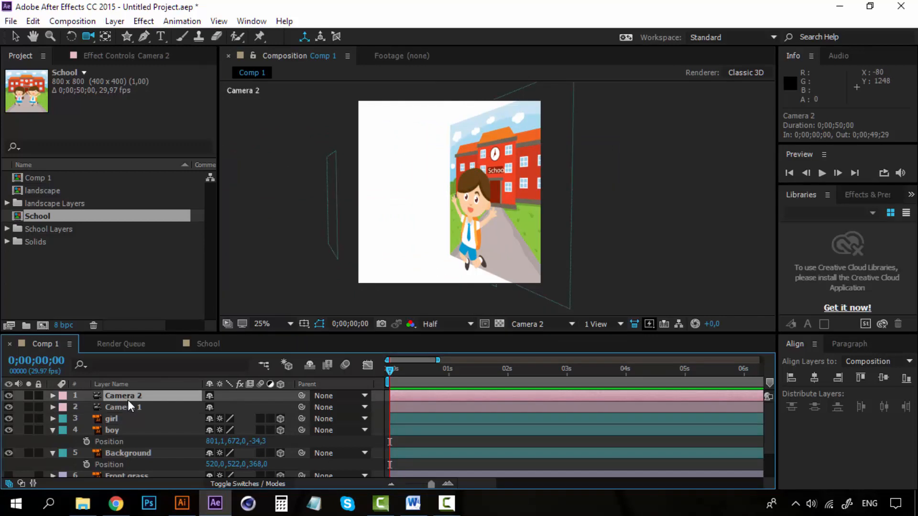
{"action": "key", "text": "Delete"}
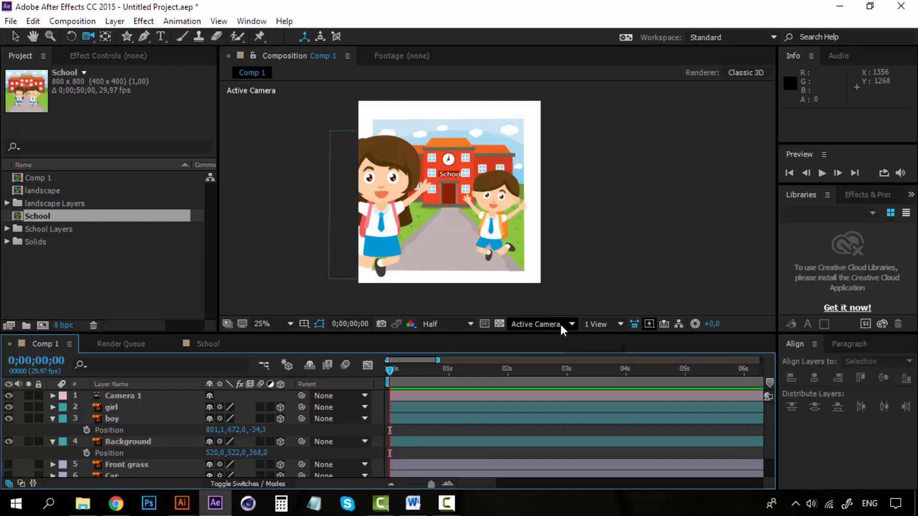
{"action": "left_click", "coordinate": [622, 324]}
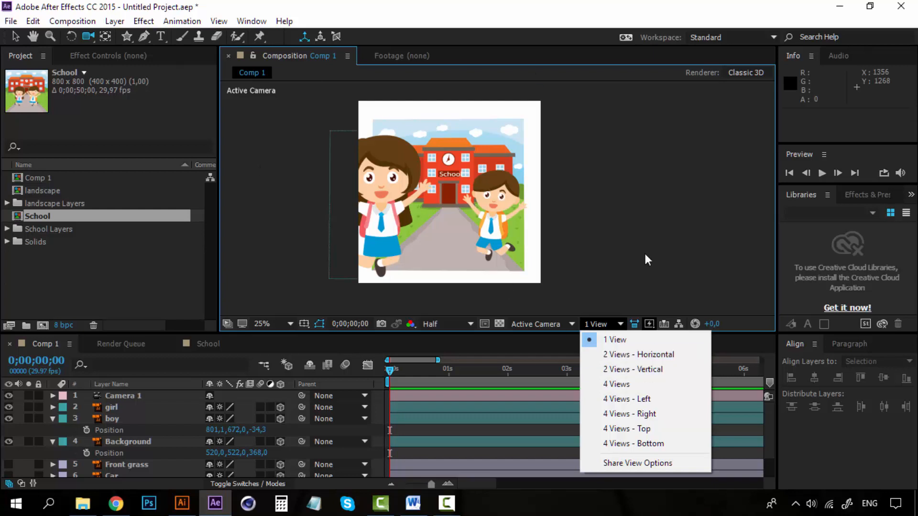
{"action": "left_click", "coordinate": [506, 24]}
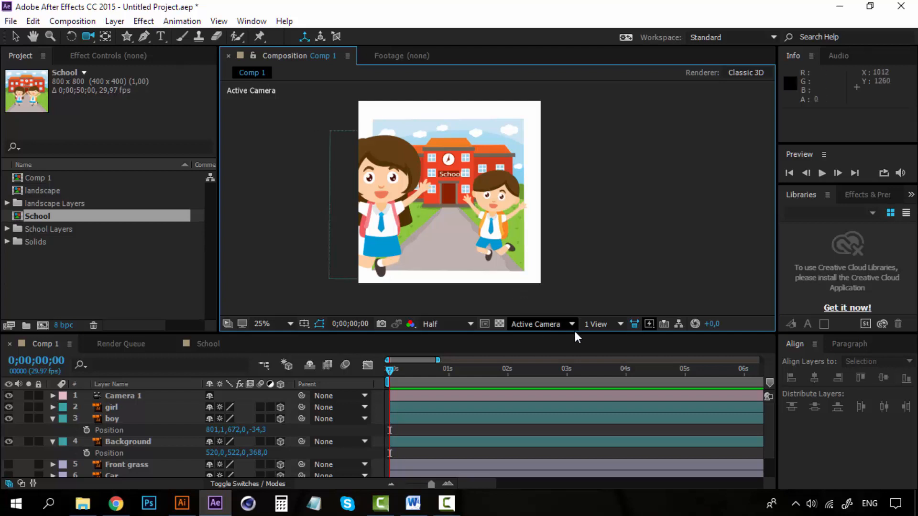
- Show the composition in the 2 Views - Horizontal layout and change the Top view to Custom View 1
{"action": "left_click", "coordinate": [612, 322]}
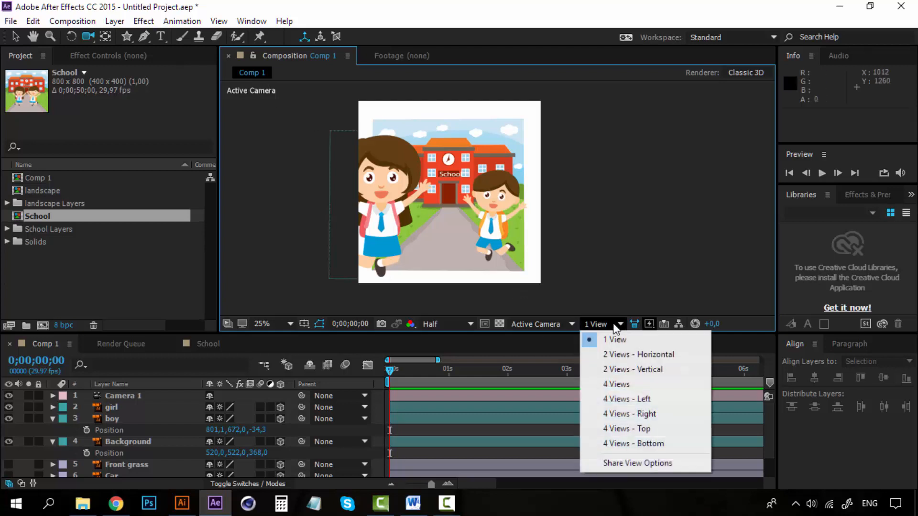
{"action": "left_click", "coordinate": [627, 357]}
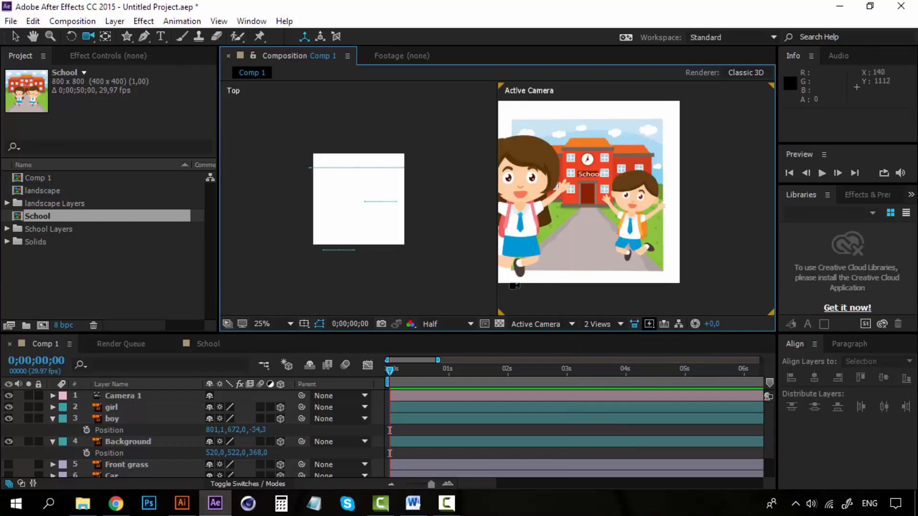
{"action": "left_click", "coordinate": [335, 86]}
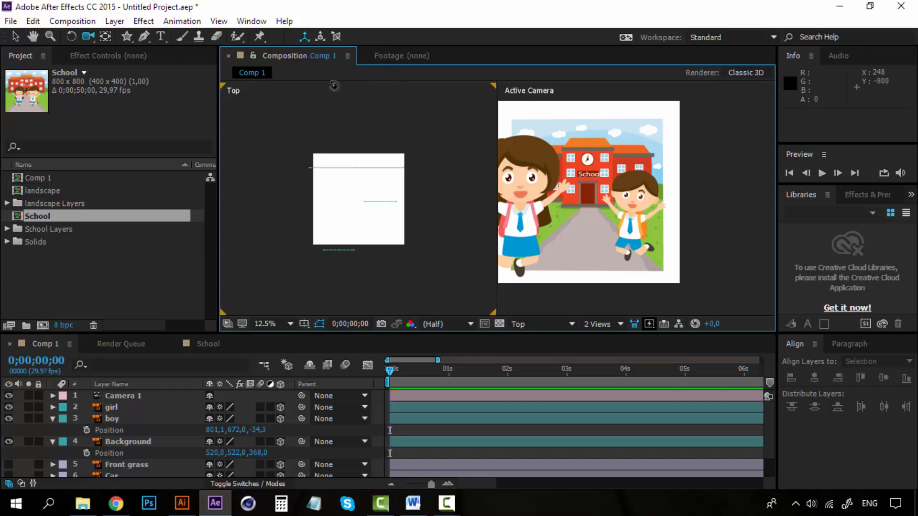
{"action": "left_click", "coordinate": [586, 89]}
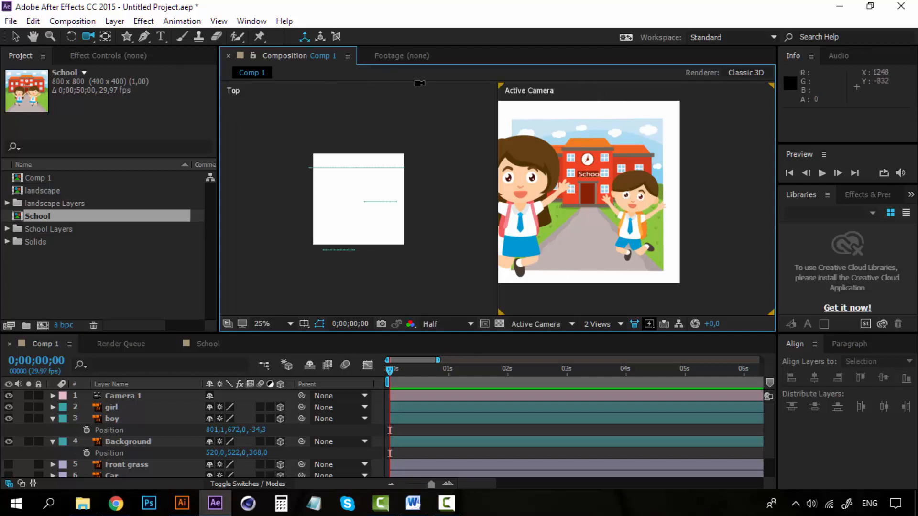
{"action": "left_click", "coordinate": [405, 87]}
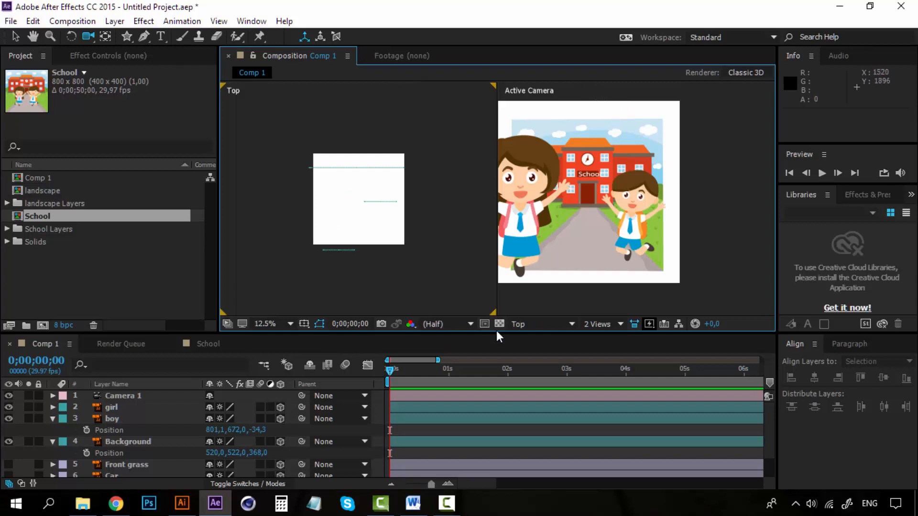
{"action": "left_click", "coordinate": [549, 324]}
{"action": "left_click", "coordinate": [556, 279]}
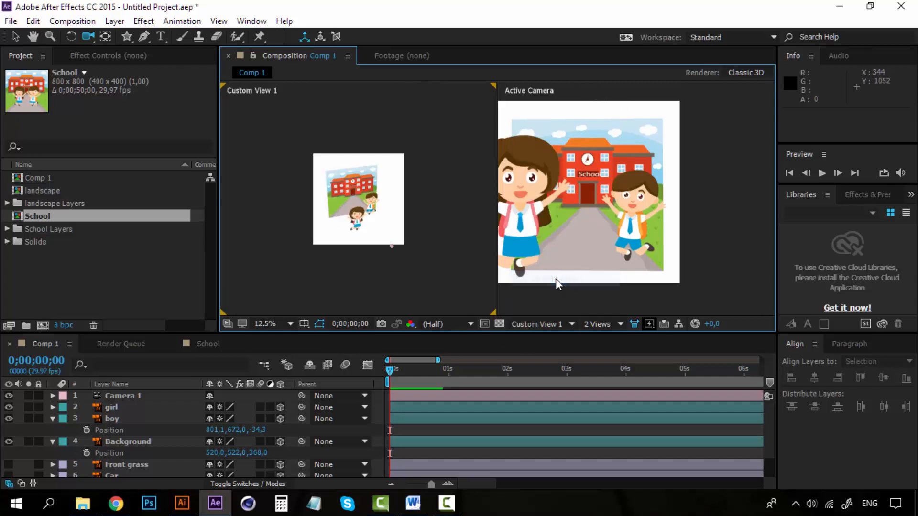
- Orbit Custom View 1 to a steeper side angle on the school scene, leaving that view active
{"action": "left_click_drag", "start_coordinate": [391, 247], "coordinate": [422, 239]}
{"action": "left_click", "coordinate": [618, 89]}
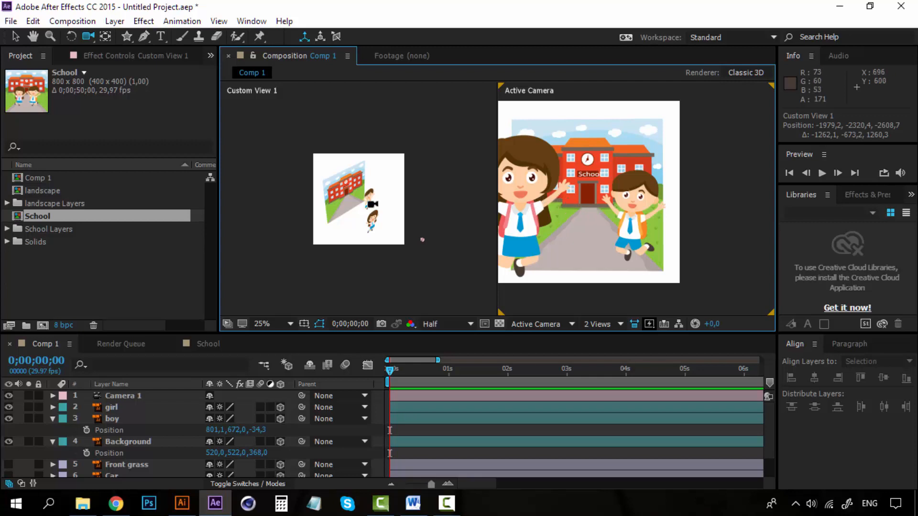
{"action": "left_click", "coordinate": [372, 189]}
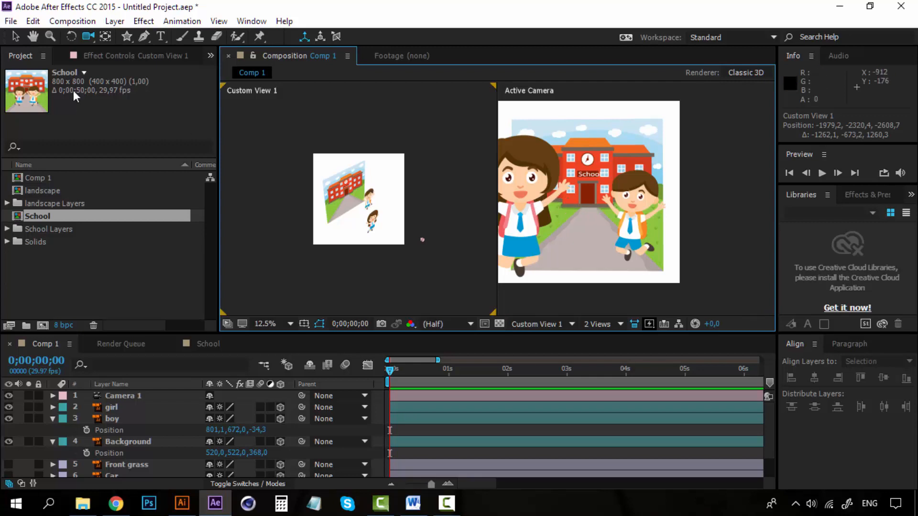
- Select Camera 1 and move it along its Z axis in Custom View 1, ending at about -1333
{"action": "left_click", "coordinate": [15, 36]}
{"action": "left_click", "coordinate": [116, 399]}
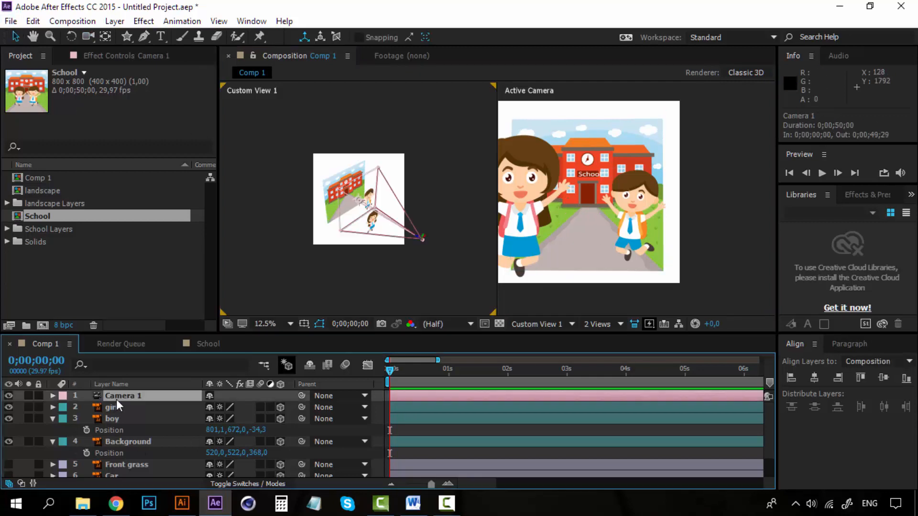
{"action": "mouse_move", "coordinate": [420, 241]}
{"action": "left_mouse_down"}
{"action": "mouse_move", "coordinate": [382, 215]}
{"action": "mouse_move", "coordinate": [421, 240]}
{"action": "left_mouse_up"}
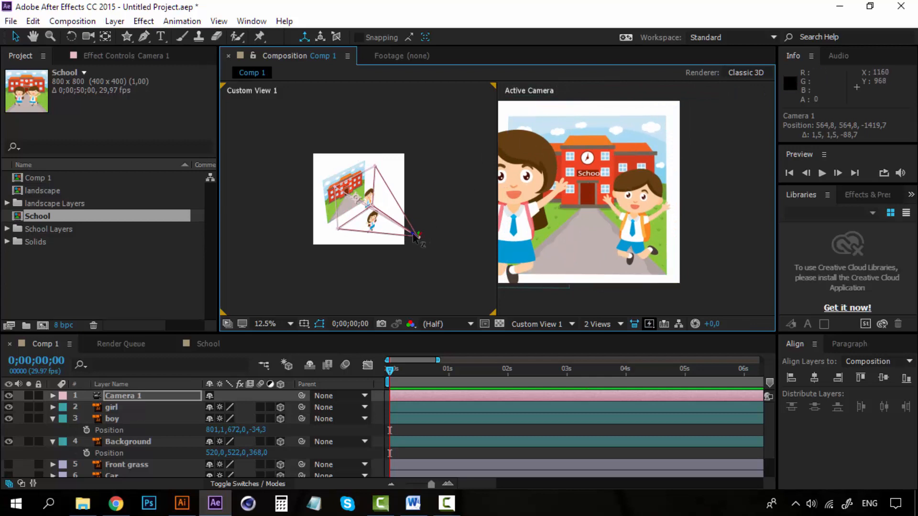
{"action": "mouse_move", "coordinate": [412, 236]}
{"action": "left_mouse_down"}
{"action": "mouse_move", "coordinate": [348, 209]}
{"action": "mouse_move", "coordinate": [421, 241]}
{"action": "left_mouse_up"}
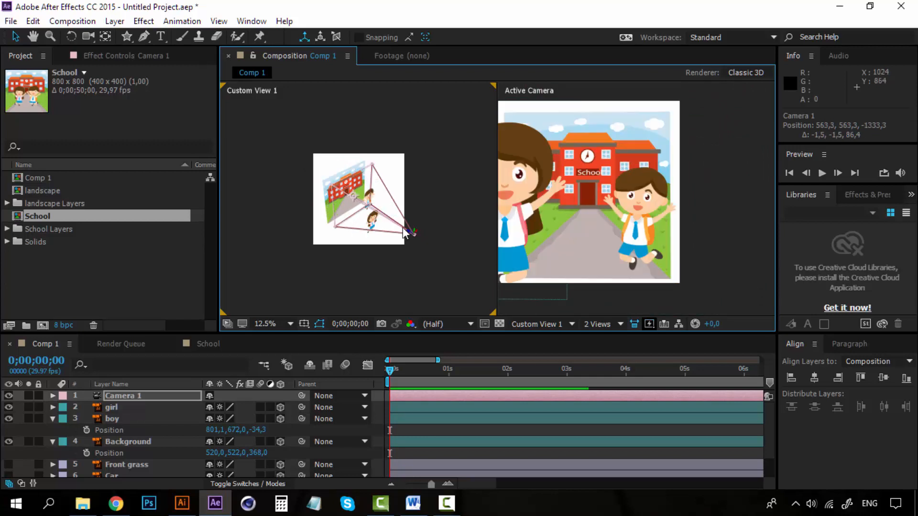
- Try the 2 Views - Vertical layout and switch the composition to 4 Views
{"action": "left_click", "coordinate": [596, 324]}
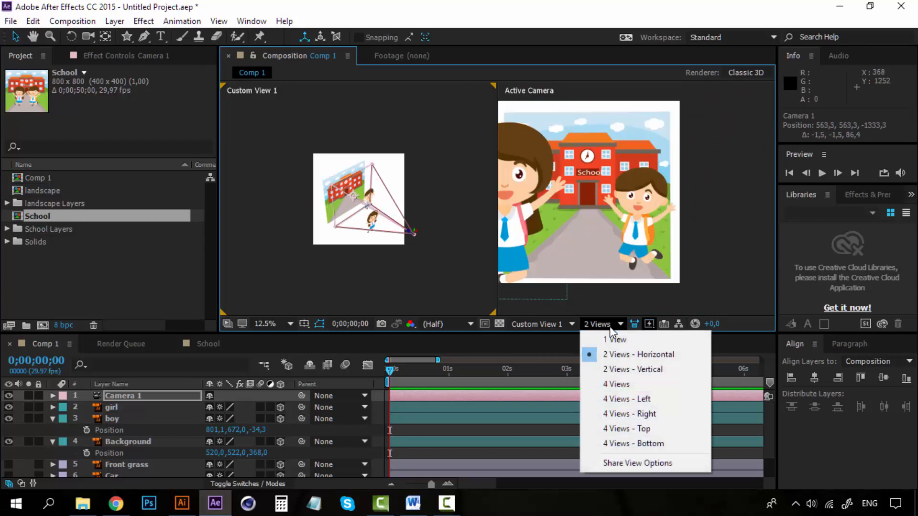
{"action": "left_click", "coordinate": [642, 370]}
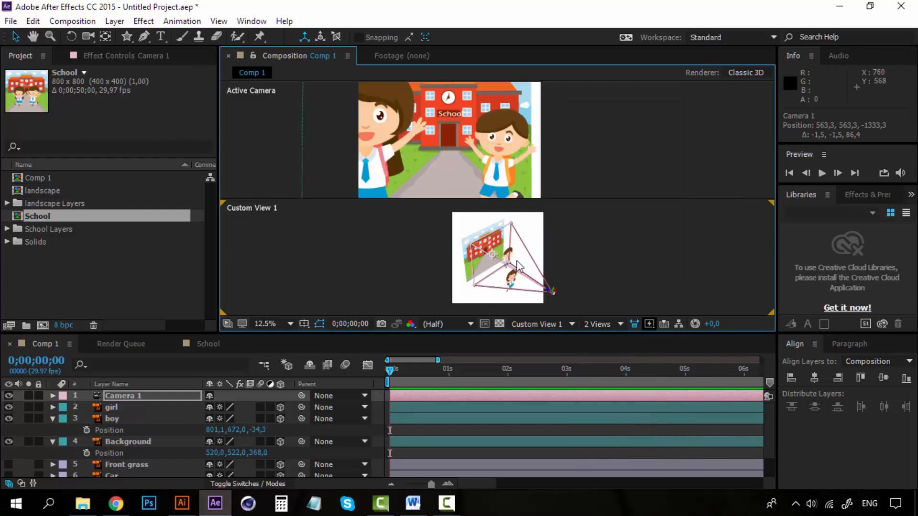
{"action": "left_click", "coordinate": [620, 321]}
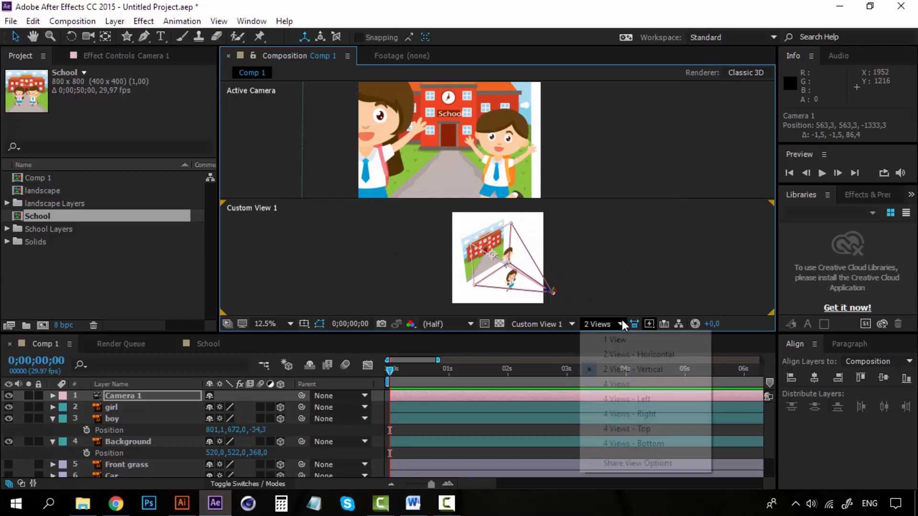
{"action": "left_click", "coordinate": [629, 387]}
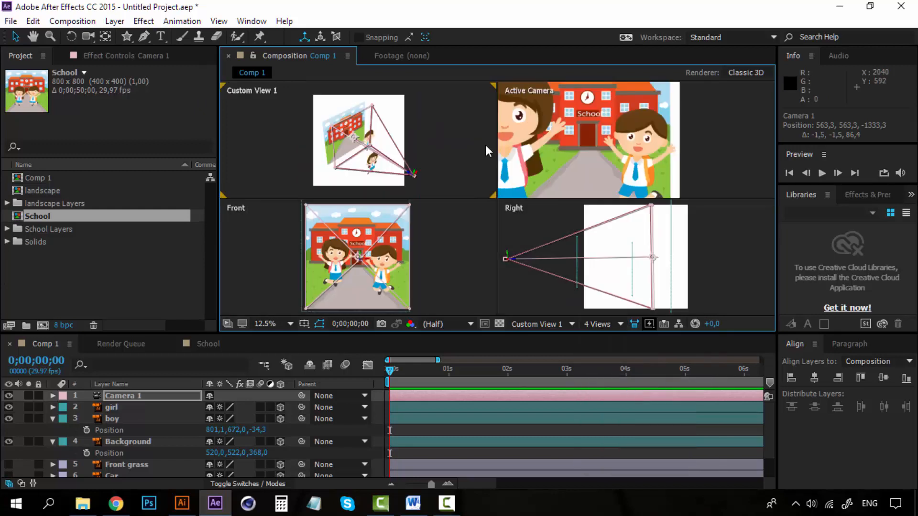
- Change the Right view in the four-view layout to Custom View 2
{"action": "left_click", "coordinate": [243, 219]}
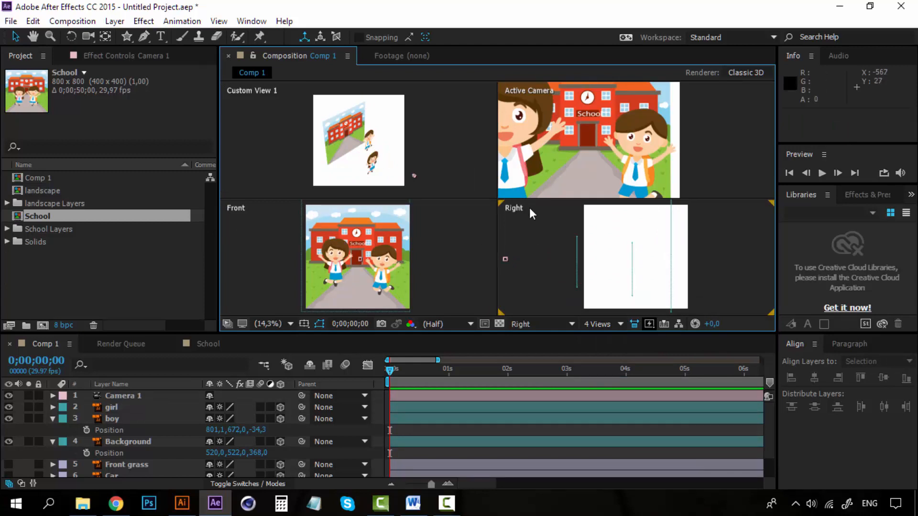
{"action": "left_click", "coordinate": [572, 324]}
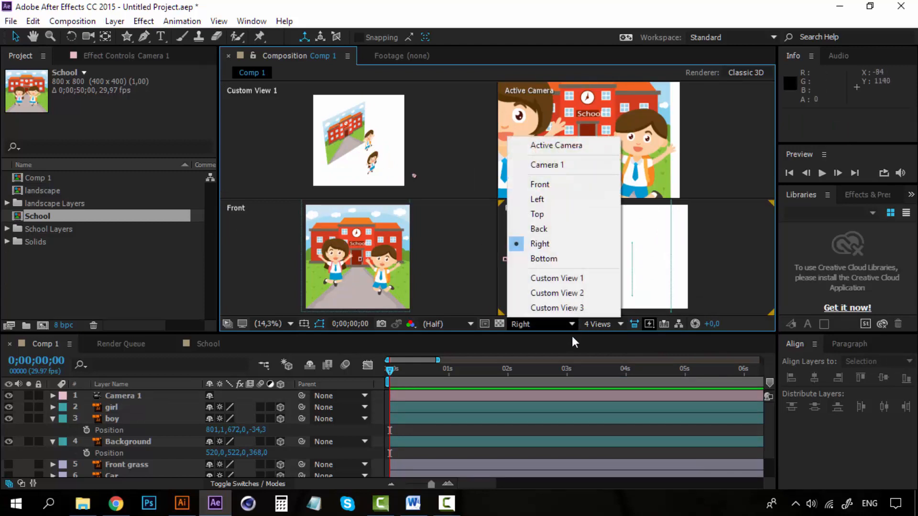
{"action": "left_click", "coordinate": [561, 292]}
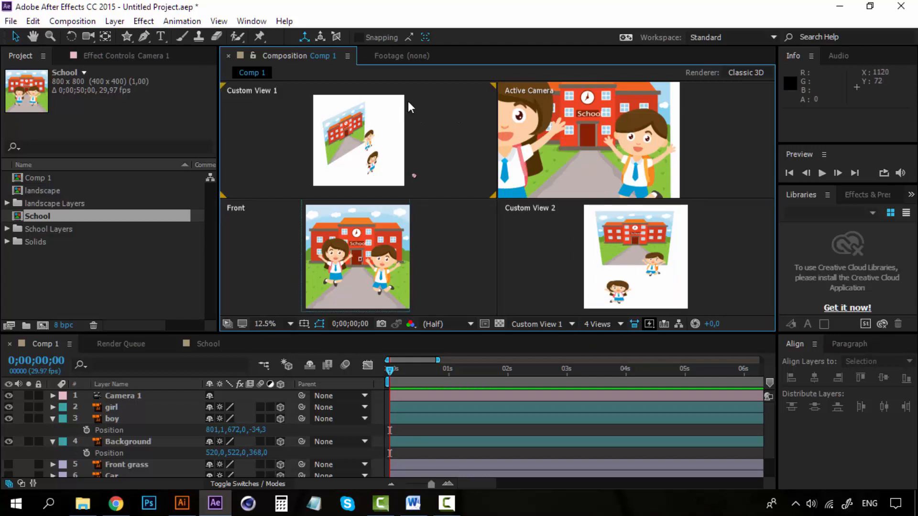
- Pull Camera 1 back to about -1533 on Z in Custom View 1 and return to the 2 Views - Horizontal layout
{"action": "left_click", "coordinate": [412, 174]}
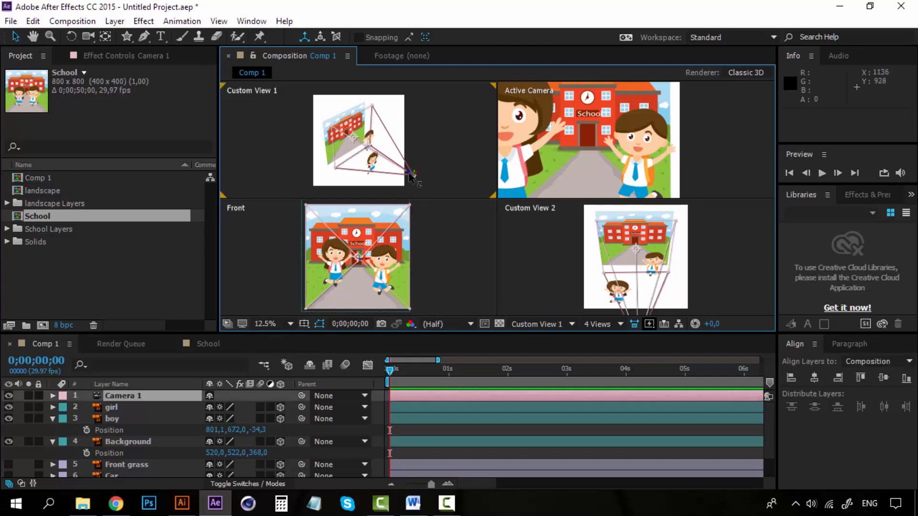
{"action": "mouse_move", "coordinate": [411, 177]}
{"action": "left_mouse_down"}
{"action": "mouse_move", "coordinate": [380, 153]}
{"action": "mouse_move", "coordinate": [423, 183]}
{"action": "mouse_move", "coordinate": [395, 165]}
{"action": "mouse_move", "coordinate": [420, 181]}
{"action": "mouse_move", "coordinate": [412, 179]}
{"action": "left_mouse_up"}
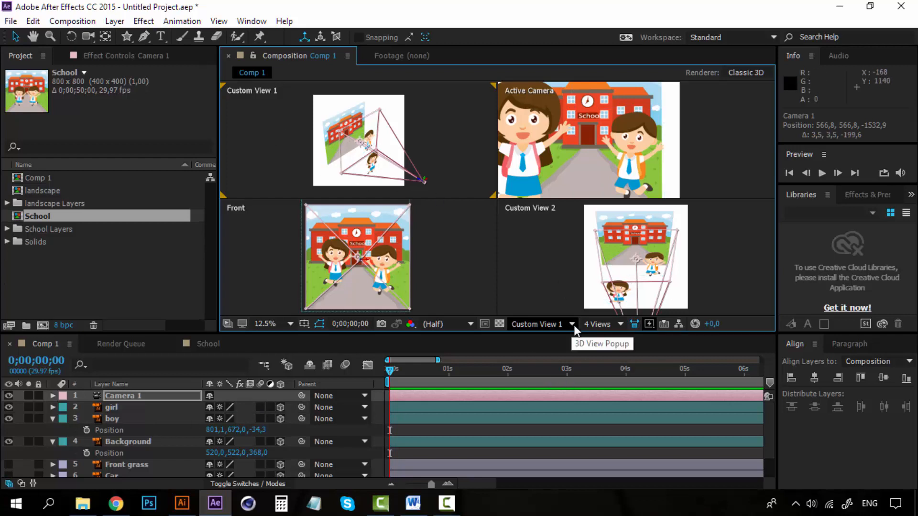
{"action": "left_click", "coordinate": [600, 324]}
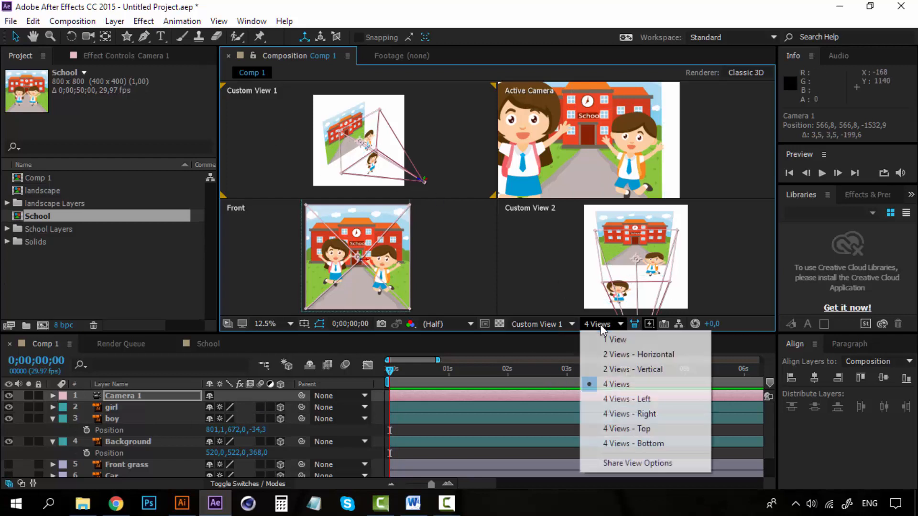
{"action": "left_click", "coordinate": [635, 354]}
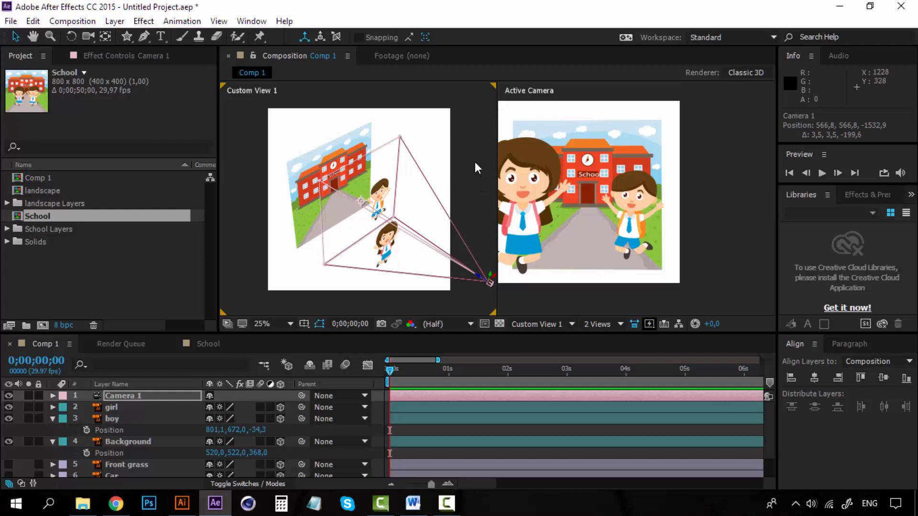
- Remove the school scene layers from Comp 1, keeping only Camera 1, and return to the 1 View layout
{"action": "left_click", "coordinate": [120, 409]}
{"action": "left_click", "coordinate": [118, 439], "text": "shift"}
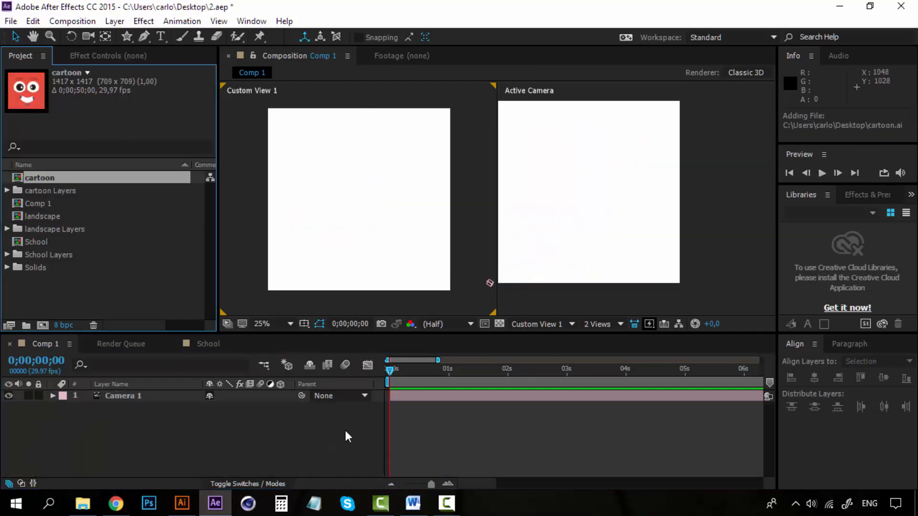
{"action": "left_click", "coordinate": [600, 329]}
{"action": "left_click", "coordinate": [600, 339]}
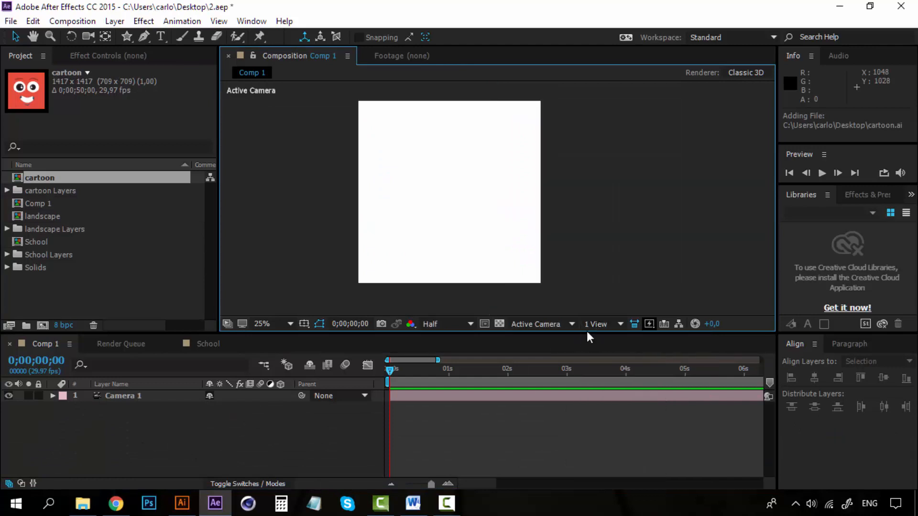
{"action": "scroll", "coordinate": [495, 121], "scroll_direction": "up", "scroll_amount": 1}
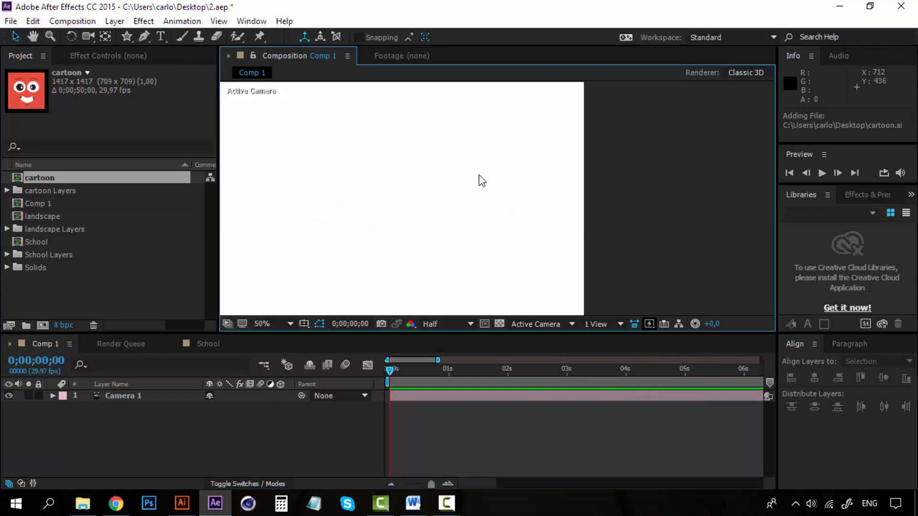
{"action": "scroll", "coordinate": [479, 176], "scroll_direction": "down", "scroll_amount": 1}
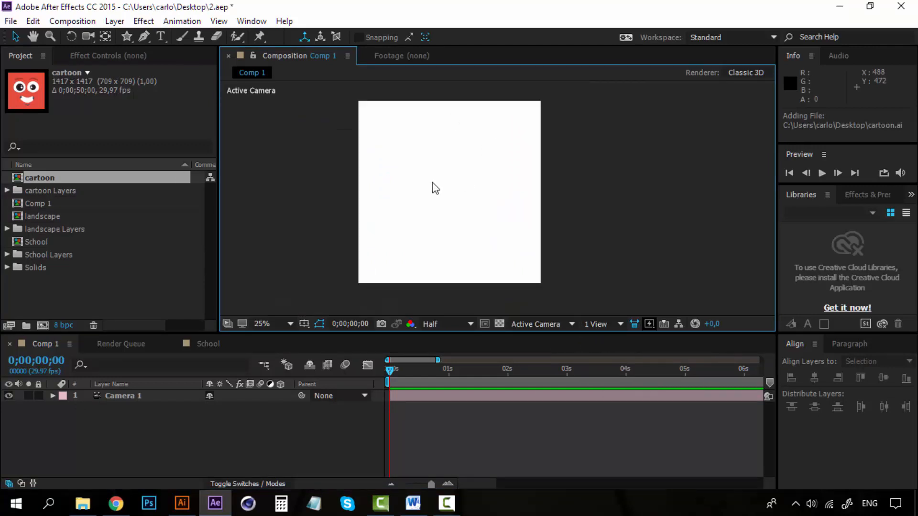
- Add Layer 2, Layer 5, Layer 6 and Layer 7 from the cartoon Layers folder to Comp 1
{"action": "left_click", "coordinate": [39, 178]}
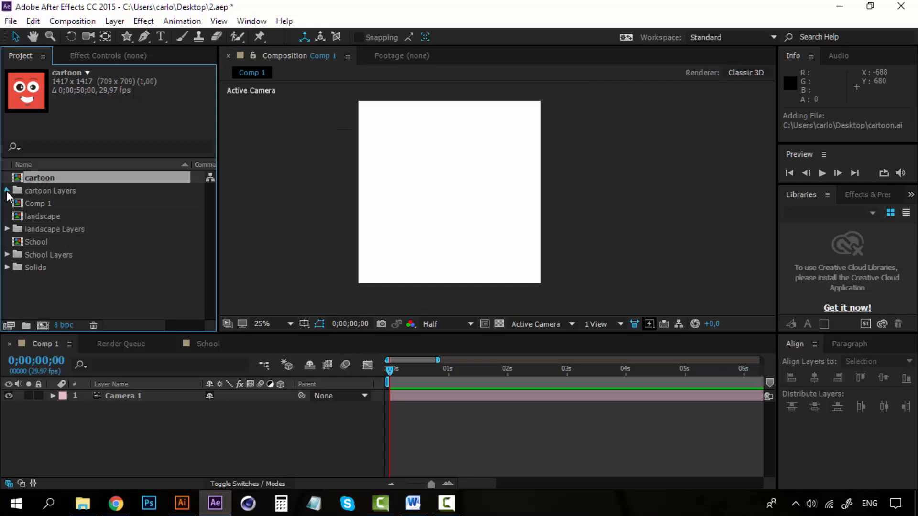
{"action": "left_click", "coordinate": [6, 191]}
{"action": "left_click", "coordinate": [36, 190]}
{"action": "left_click", "coordinate": [52, 201]}
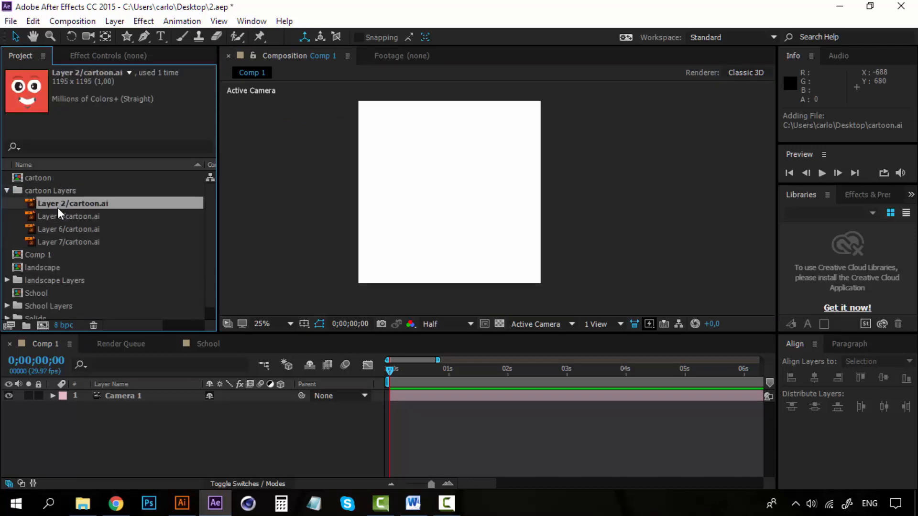
{"action": "left_click", "coordinate": [63, 240], "text": "shift"}
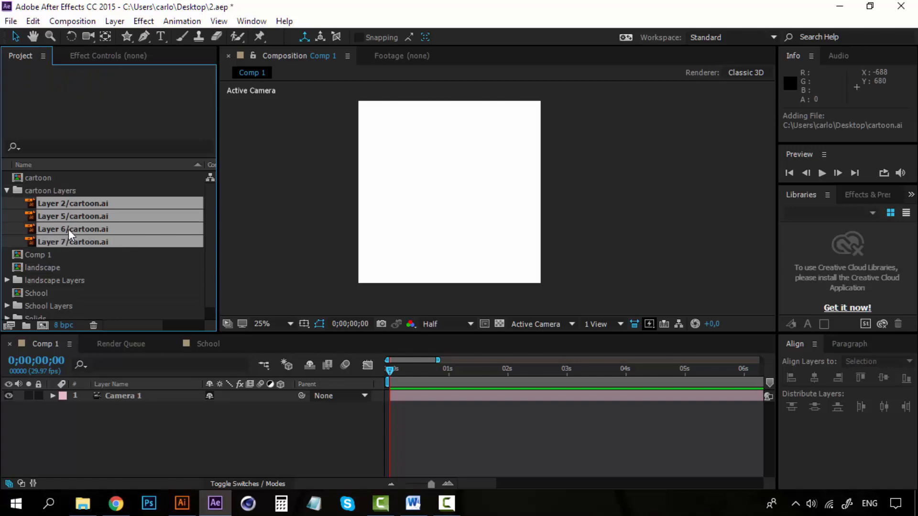
{"action": "left_click_drag", "start_coordinate": [81, 228], "coordinate": [443, 212]}
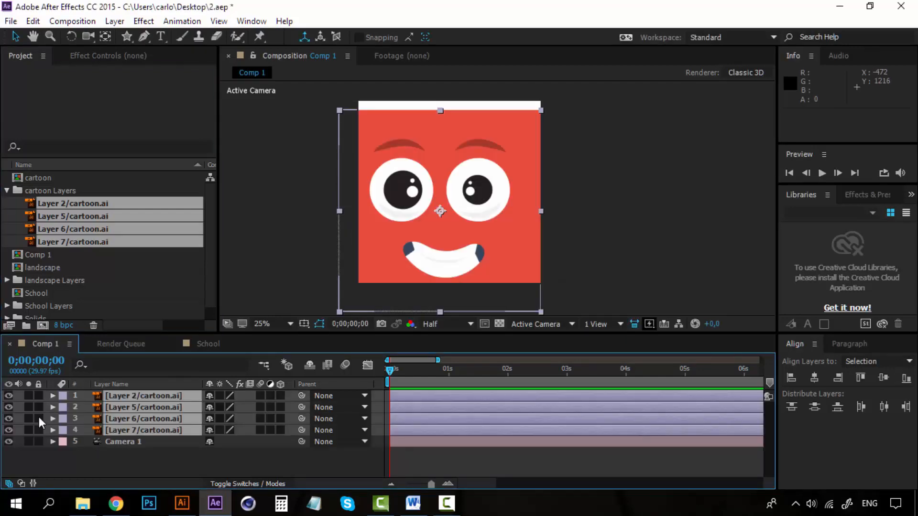
- Hide the upper cartoon layers to check the faces beneath, and make all of them visible again
{"action": "left_click", "coordinate": [16, 451]}
{"action": "left_click", "coordinate": [5, 395]}
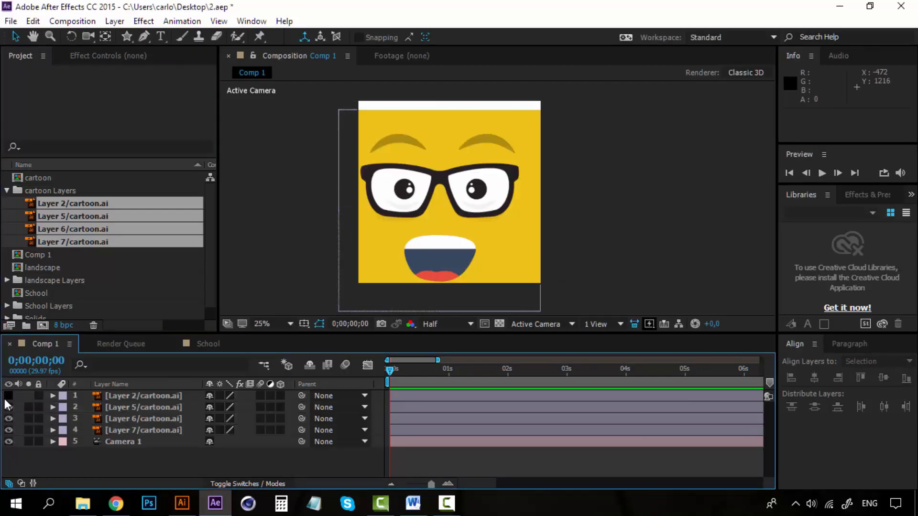
{"action": "left_click", "coordinate": [6, 397]}
{"action": "left_click_drag", "start_coordinate": [7, 417], "coordinate": [7, 395]}
- Scale the four cartoon layers down together to about half the composition's width and move them to about 534.5, 548
{"action": "left_click", "coordinate": [128, 397]}
{"action": "left_click", "coordinate": [153, 429], "text": "shift"}
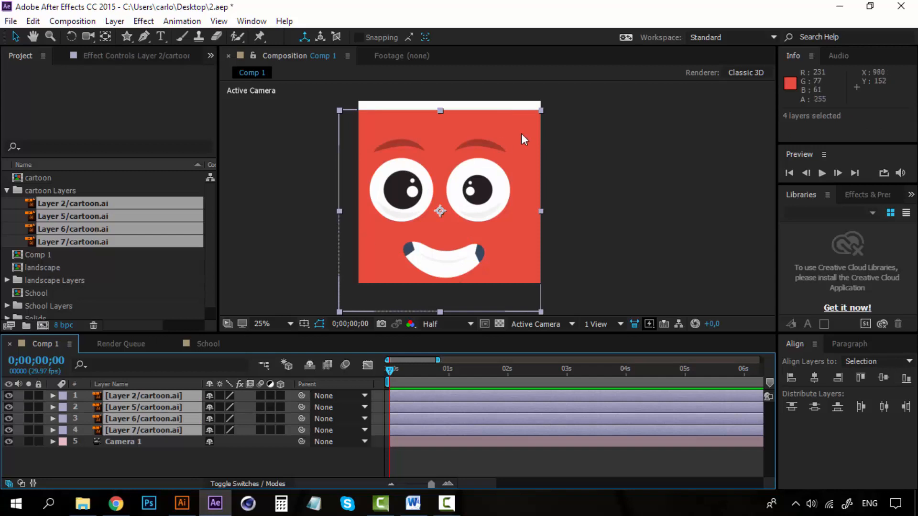
{"action": "left_click_drag", "start_coordinate": [341, 309], "coordinate": [400, 264]}
{"action": "left_click_drag", "start_coordinate": [459, 191], "coordinate": [469, 175]}
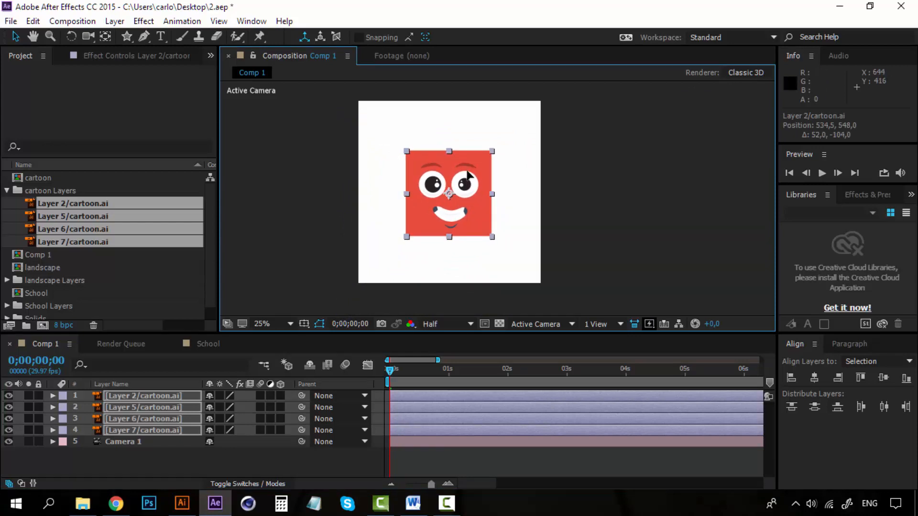
- Change Comp 1's settings to the HDTV 1080 29.97 preset
{"action": "left_click", "coordinate": [61, 21]}
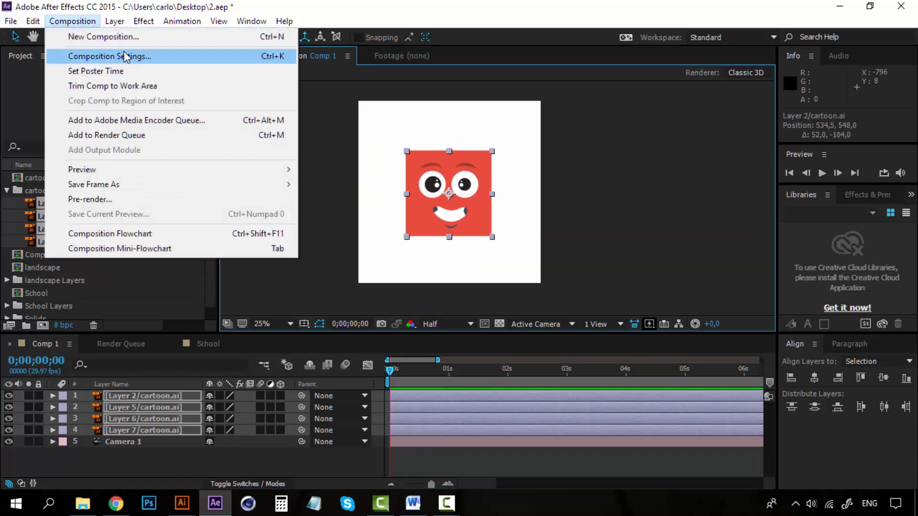
{"action": "left_click", "coordinate": [125, 55]}
{"action": "left_click", "coordinate": [754, 184]}
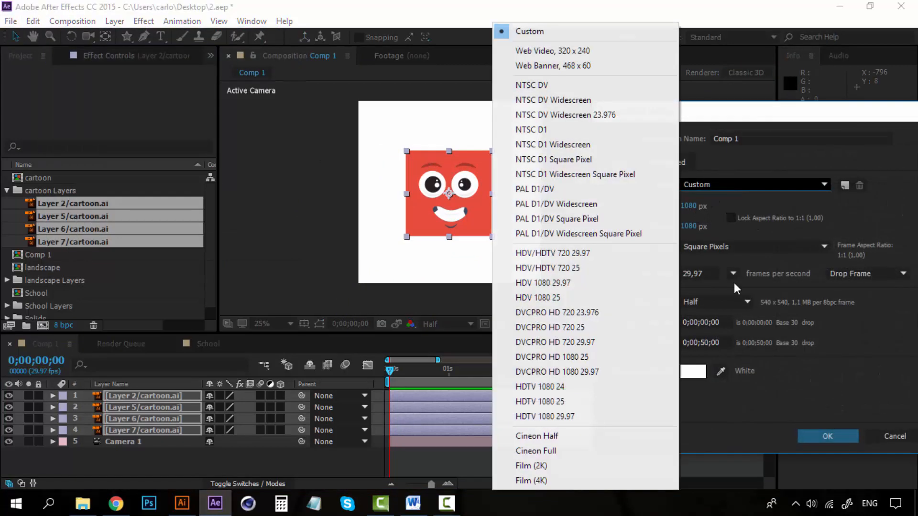
{"action": "left_click", "coordinate": [545, 417]}
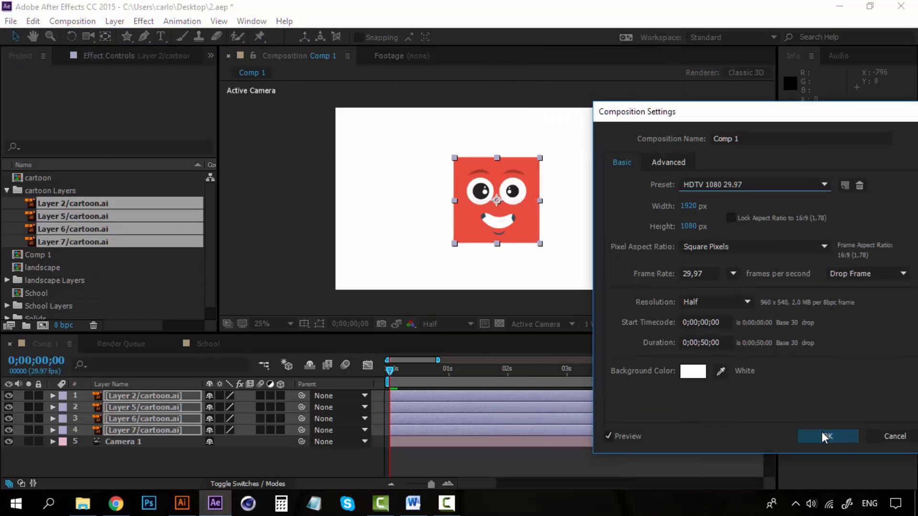
{"action": "left_click", "coordinate": [822, 435]}
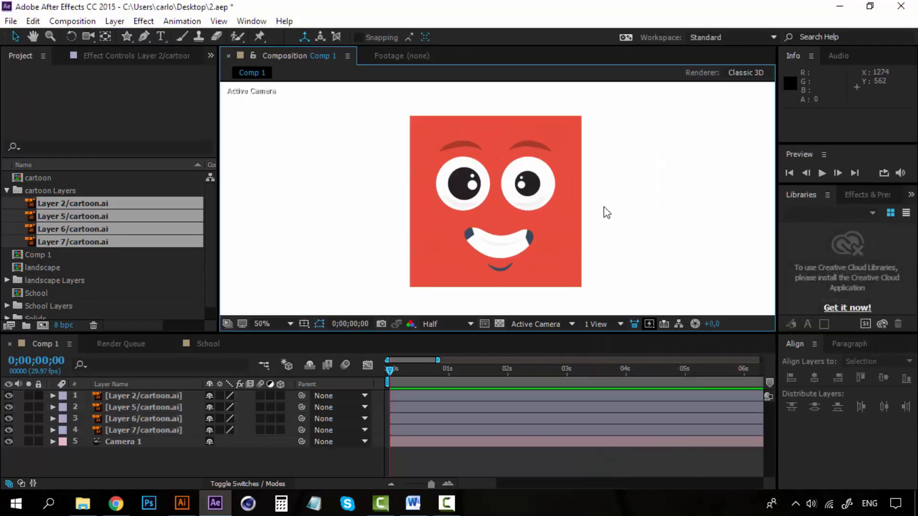
- Turn on continuous rasterization for all four cartoon layers
{"action": "left_click", "coordinate": [154, 395]}
{"action": "left_click", "coordinate": [154, 426], "text": "shift"}
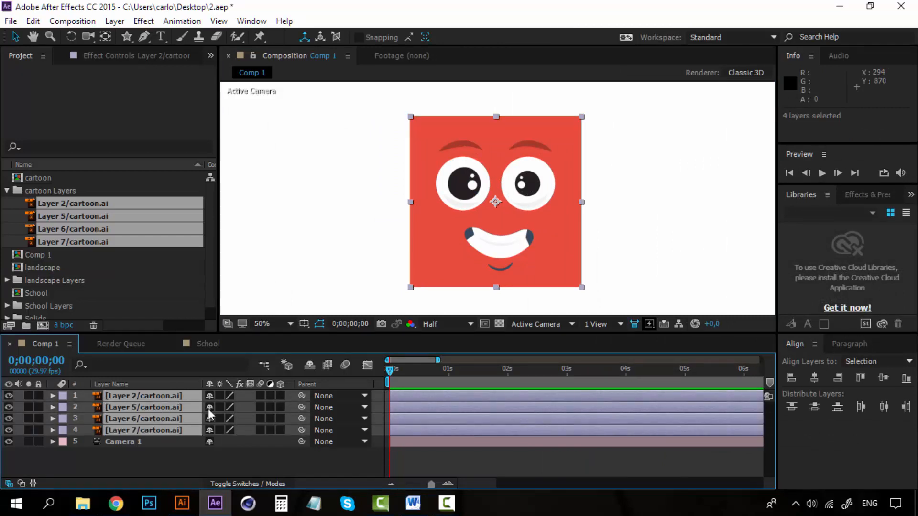
{"action": "left_click", "coordinate": [176, 463]}
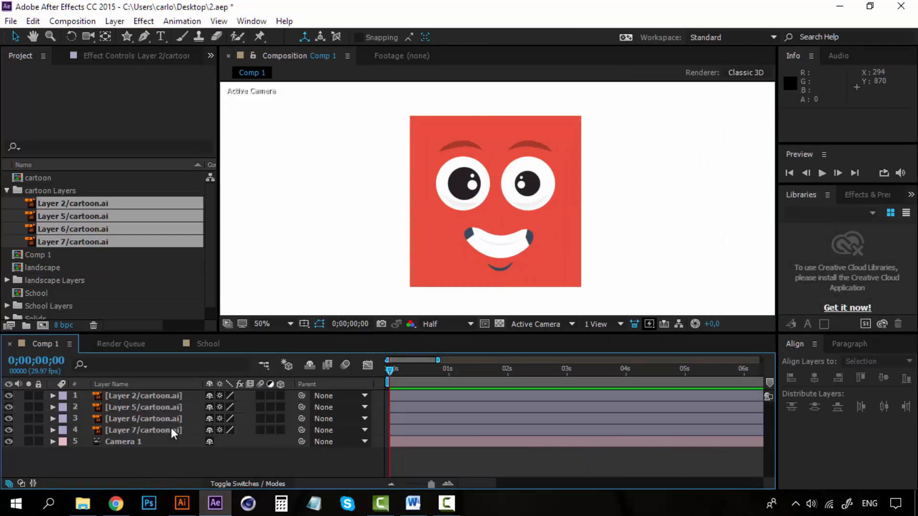
- Move Camera 1 to the top of the layer stack, above Layer 2
{"action": "key", "text": "h"}
{"action": "left_click_drag", "start_coordinate": [473, 245], "coordinate": [446, 244]}
{"action": "key", "text": "c"}
{"action": "scroll", "coordinate": [447, 242], "scroll_direction": "down", "scroll_amount": 2}
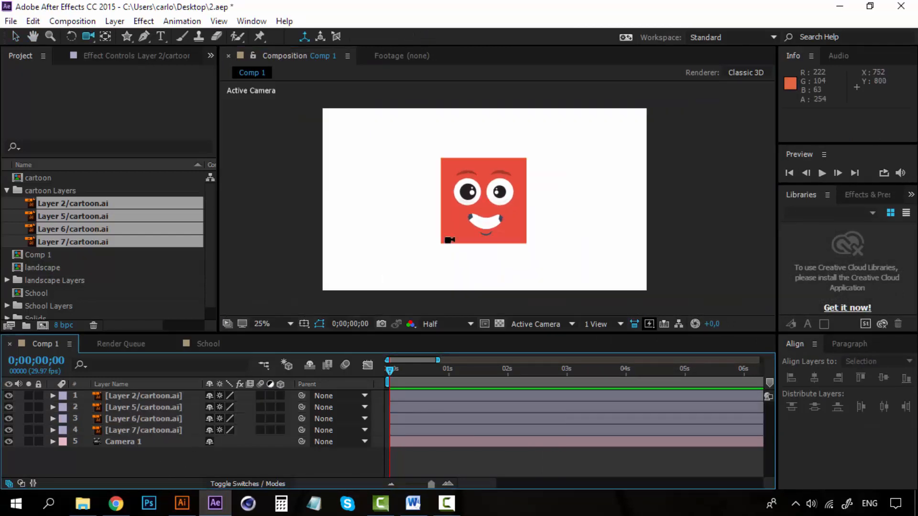
{"action": "left_click", "coordinate": [131, 446]}
{"action": "left_click_drag", "start_coordinate": [131, 445], "coordinate": [133, 394]}
{"action": "left_click", "coordinate": [136, 411]}
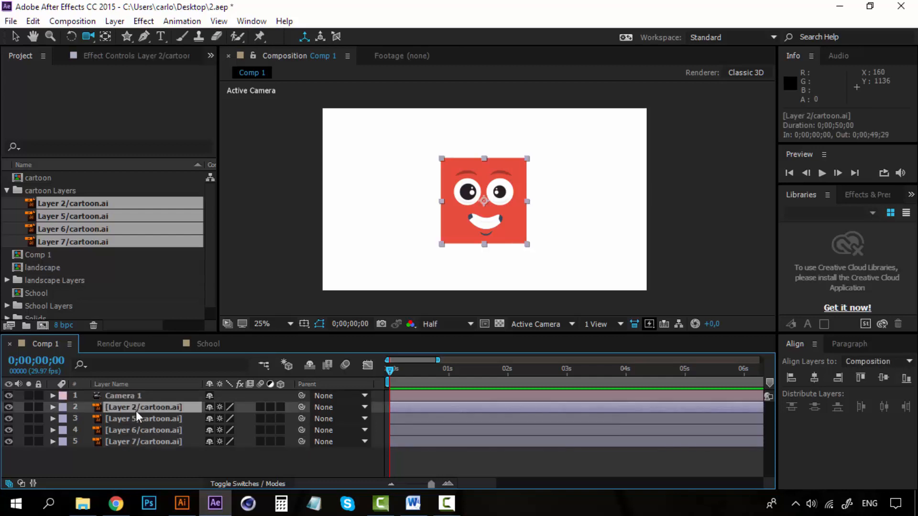
- Increase Comp 1's height to 1411 px, keeping the width at 1920 px
{"action": "left_click", "coordinate": [80, 24]}
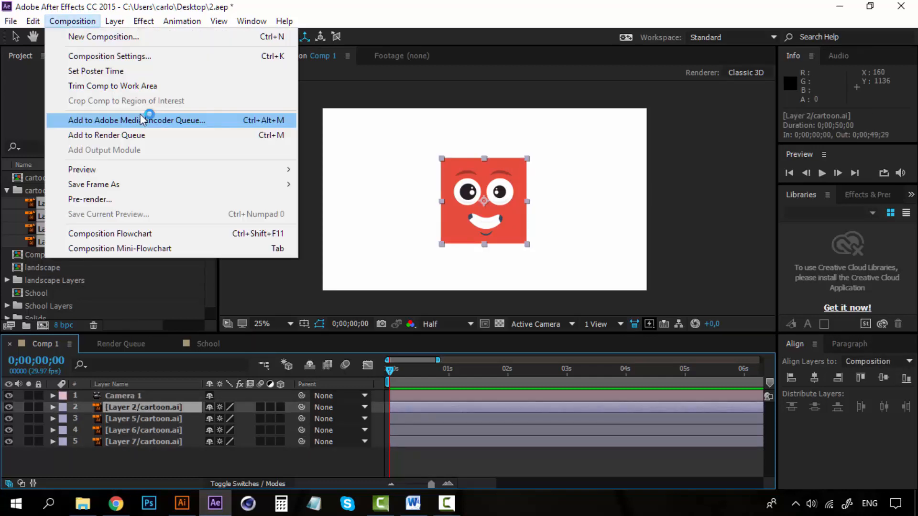
{"action": "left_click", "coordinate": [167, 56]}
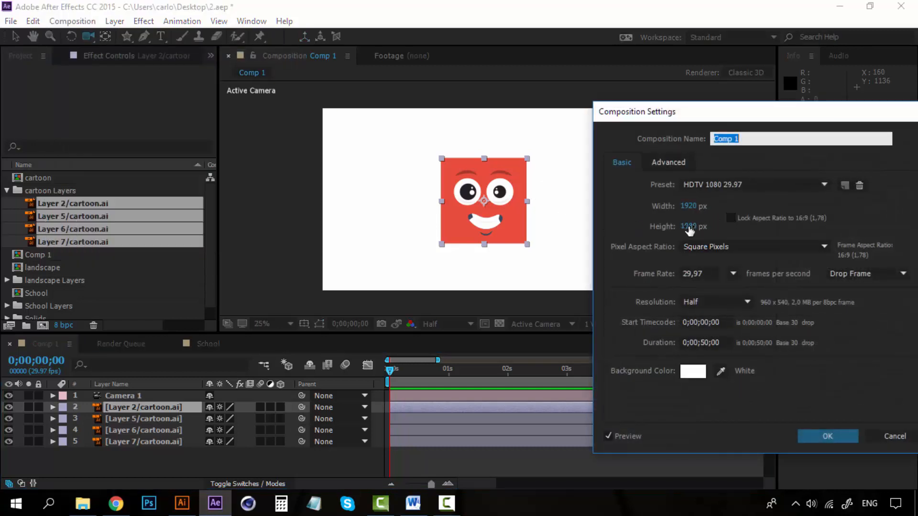
{"action": "left_click_drag", "start_coordinate": [689, 228], "coordinate": [854, 243]}
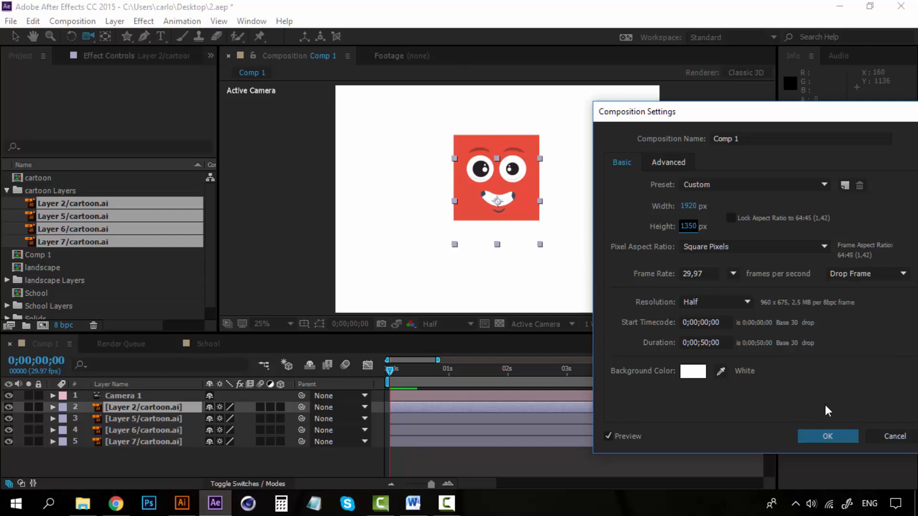
{"action": "left_click_drag", "start_coordinate": [687, 227], "coordinate": [730, 225]}
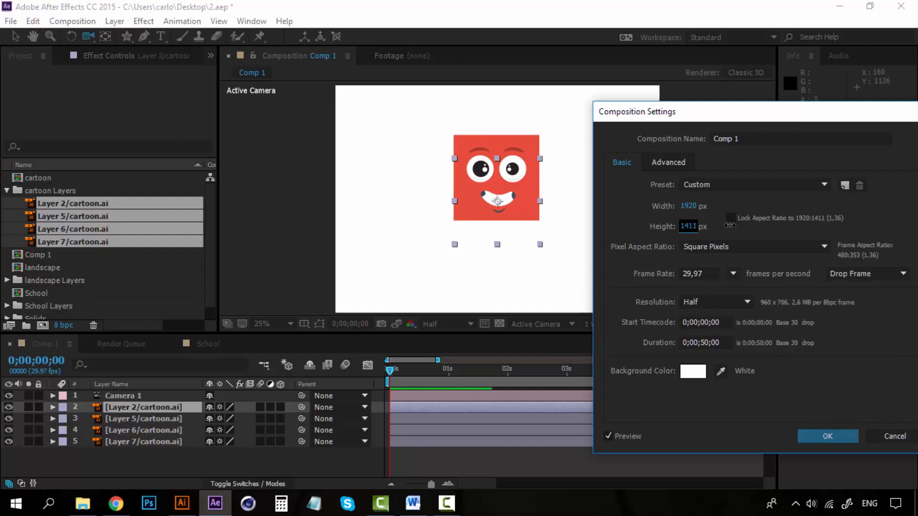
{"action": "left_click", "coordinate": [827, 436]}
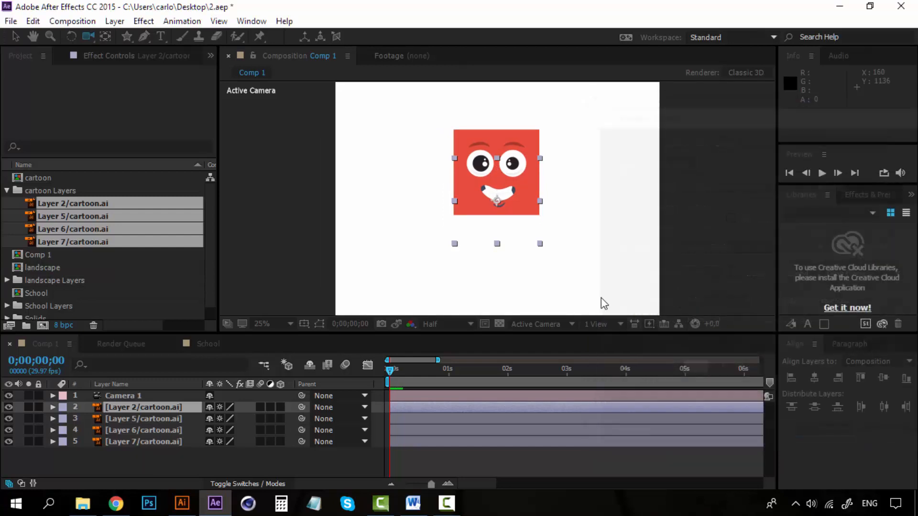
- Increase Comp 1's height further beyond 1411 px to give the faces more vertical room
{"action": "left_click_drag", "start_coordinate": [557, 209], "coordinate": [467, 189]}
{"action": "left_click", "coordinate": [72, 21]}
{"action": "left_click", "coordinate": [186, 57]}
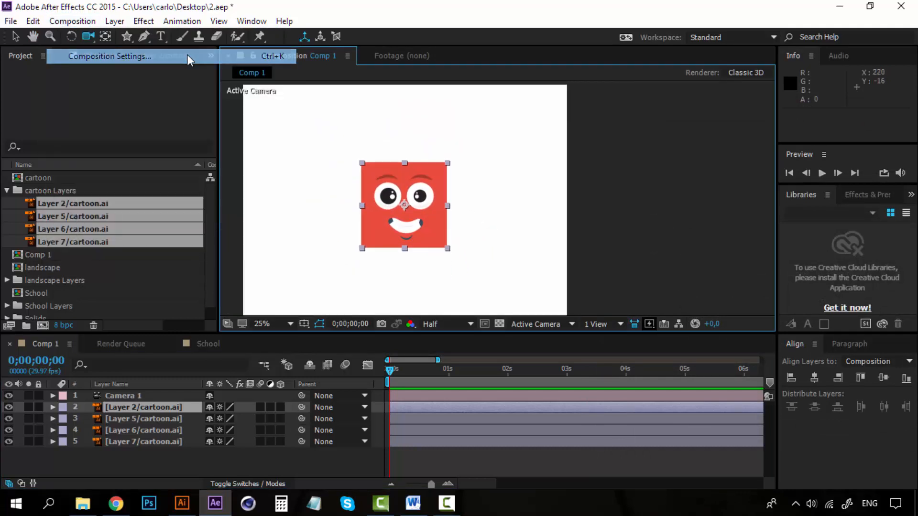
{"action": "left_click_drag", "start_coordinate": [684, 230], "coordinate": [874, 227]}
{"action": "left_click", "coordinate": [828, 436]}
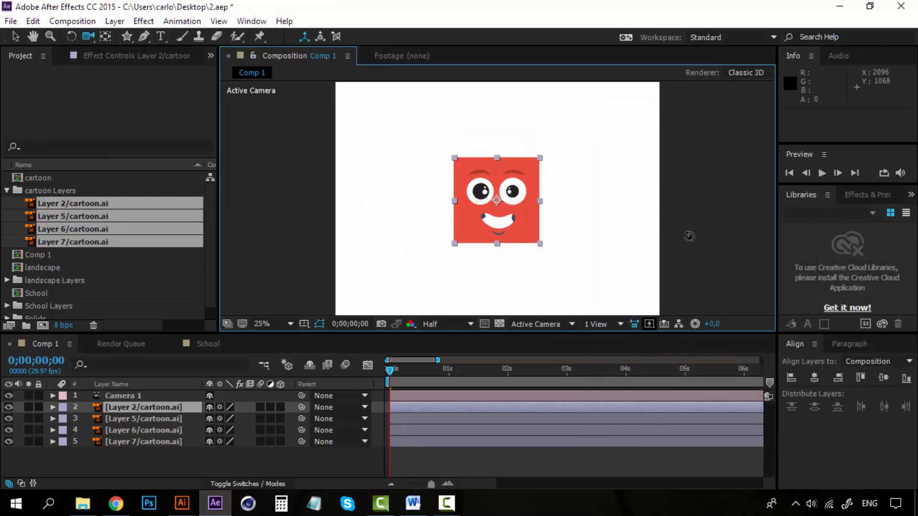
{"action": "left_click_drag", "start_coordinate": [696, 211], "coordinate": [608, 236]}
- Return to the Selection tool and select the red face, Layer 2
{"action": "left_click", "coordinate": [165, 406]}
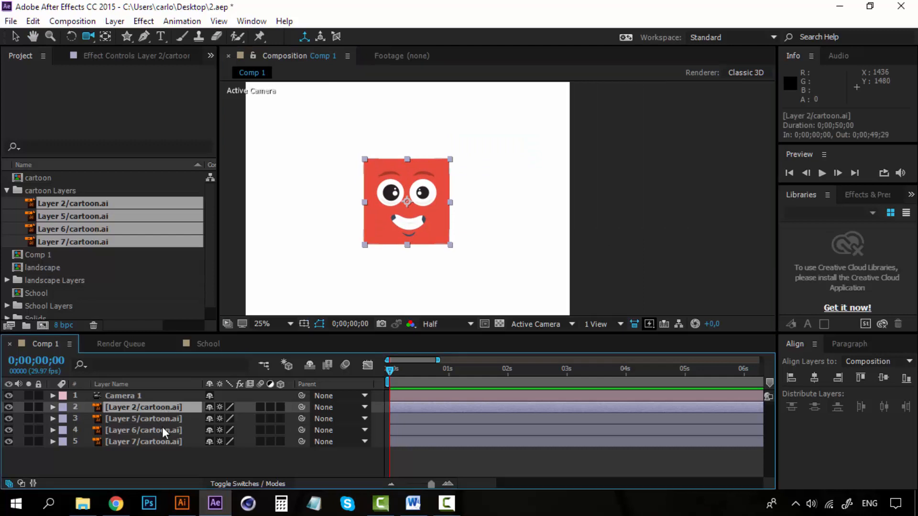
{"action": "key", "text": "c"}
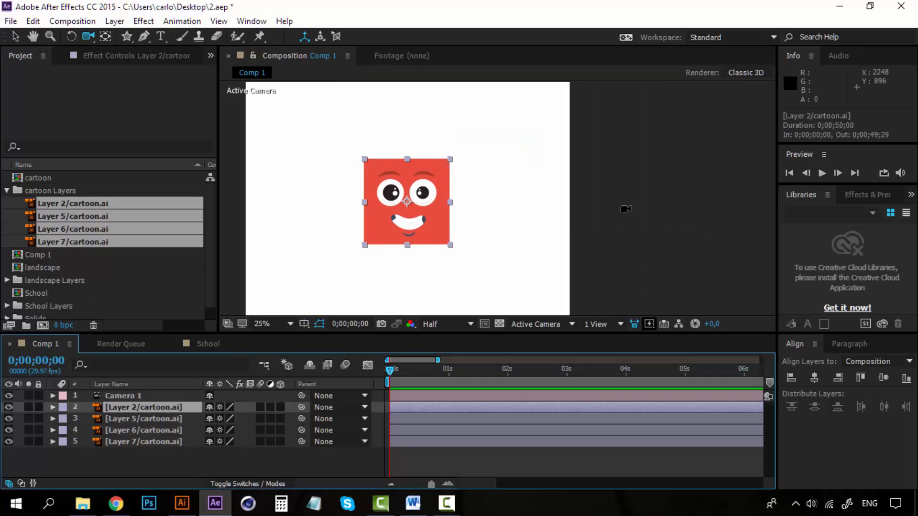
{"action": "left_click", "coordinate": [15, 36]}
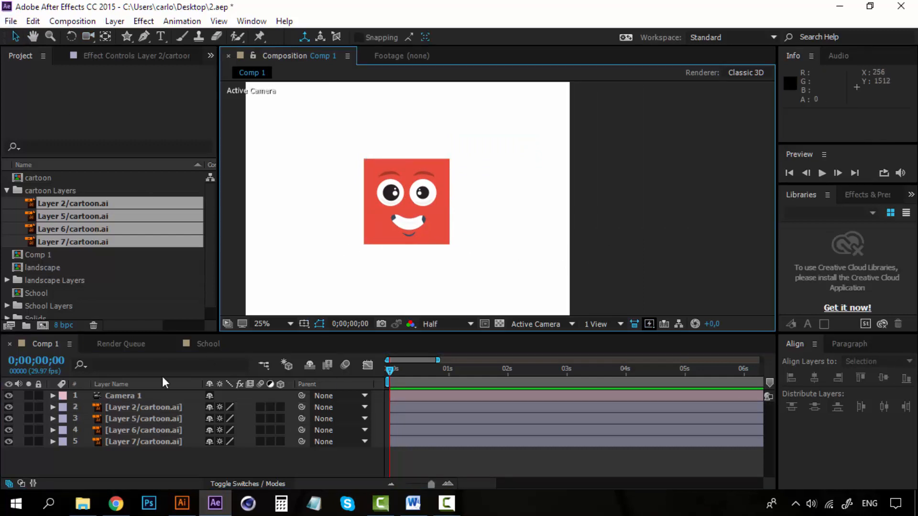
{"action": "left_click", "coordinate": [144, 408]}
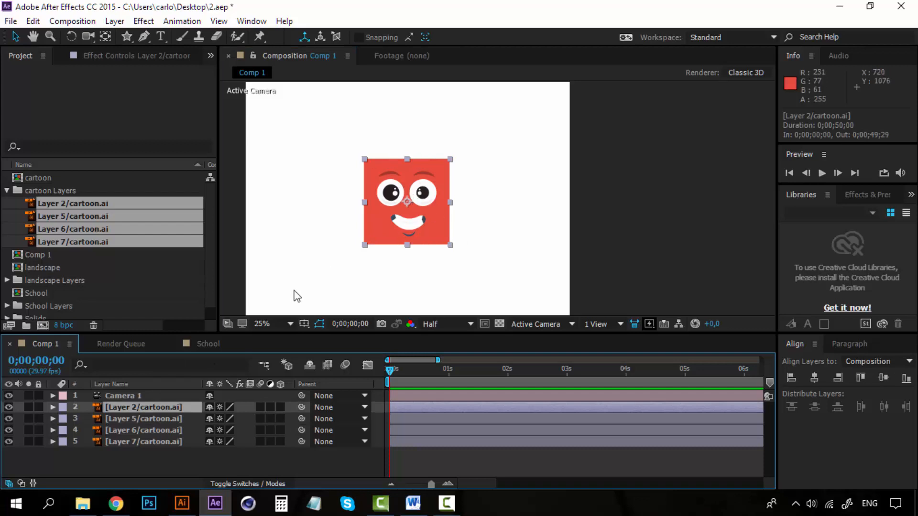
- Hide the four cartoon layers one by one to check each face, and make them all visible again
{"action": "left_click", "coordinate": [11, 406]}
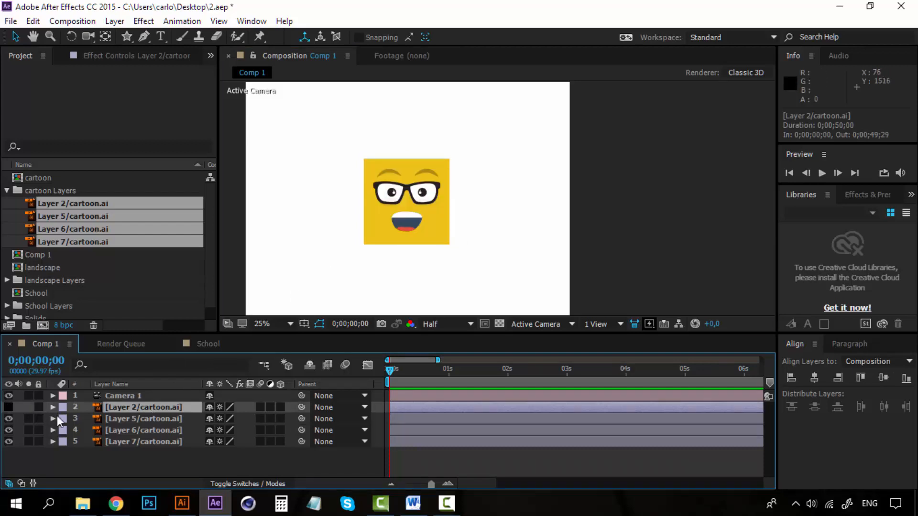
{"action": "left_click", "coordinate": [7, 418]}
{"action": "left_click", "coordinate": [8, 430]}
{"action": "left_click", "coordinate": [9, 442]}
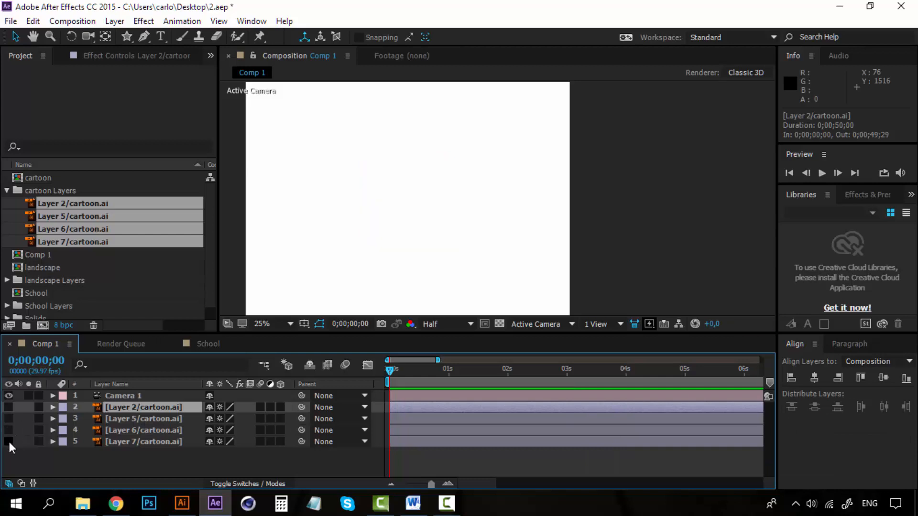
{"action": "left_click", "coordinate": [9, 442]}
{"action": "left_click", "coordinate": [9, 430]}
{"action": "left_click", "coordinate": [9, 419]}
{"action": "left_click", "coordinate": [10, 407]}
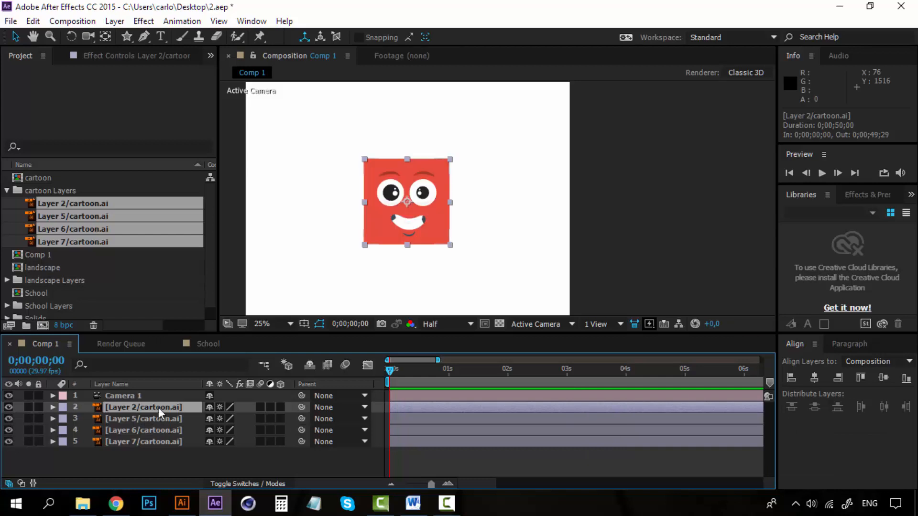
- Move Layer 5 horizontally to 1461.5, 853 so the yellow face sits flush against the right edge of the red face
{"action": "left_click", "coordinate": [440, 199]}
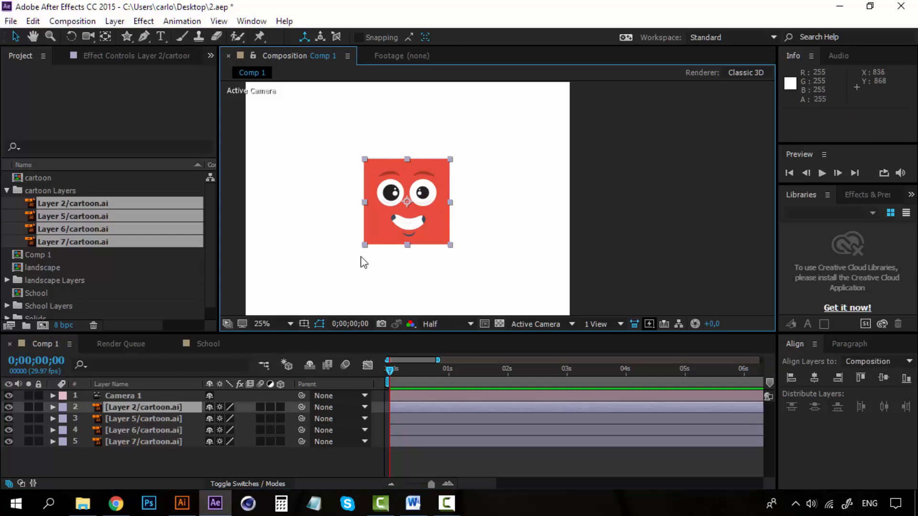
{"action": "left_click", "coordinate": [144, 419]}
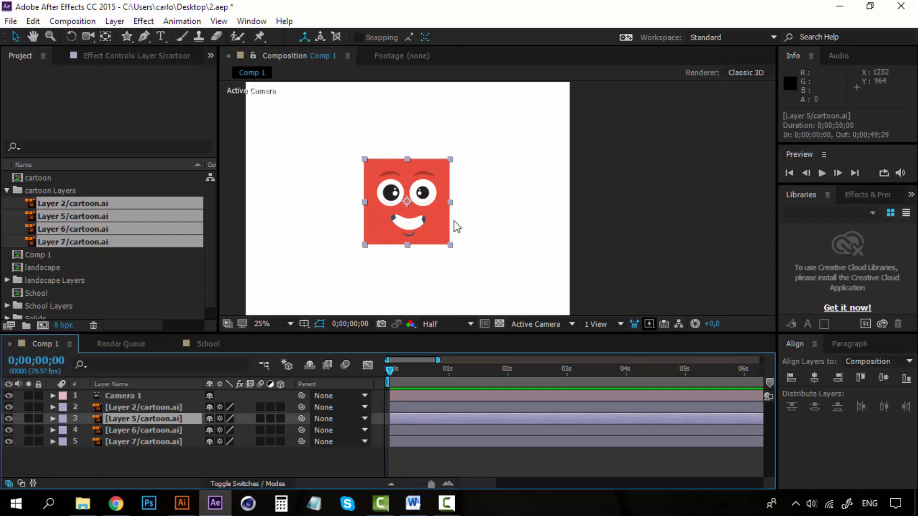
{"action": "left_click_drag", "start_coordinate": [420, 187], "coordinate": [491, 186]}
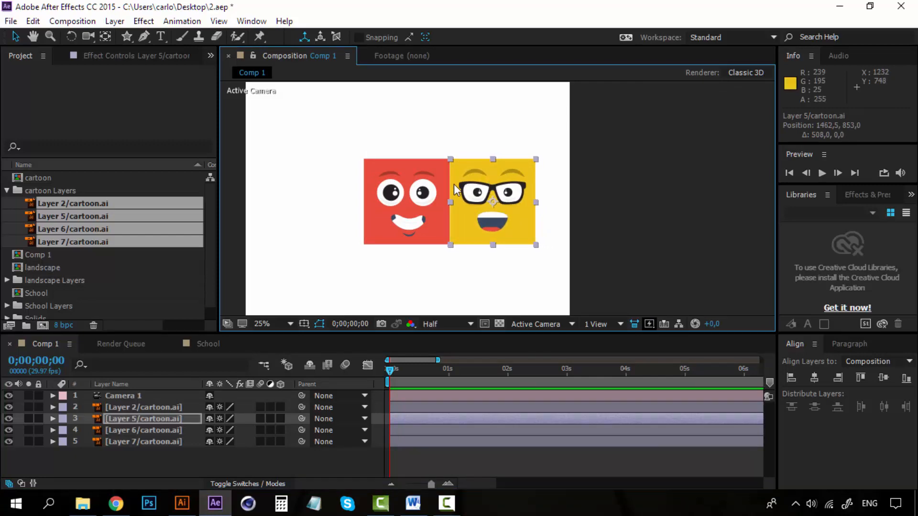
{"action": "scroll", "coordinate": [454, 187], "scroll_direction": "up", "scroll_amount": 2}
{"action": "key", "text": "Left"}
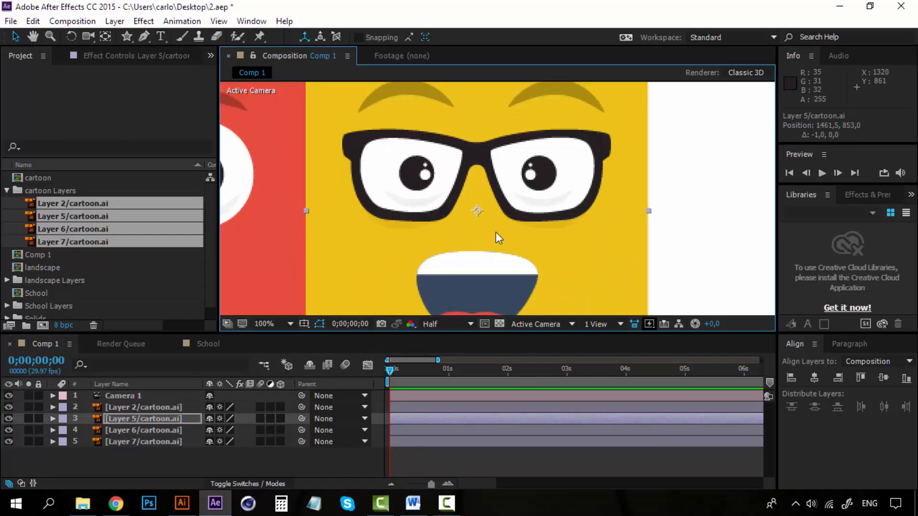
{"action": "scroll", "coordinate": [398, 223], "scroll_direction": "down", "scroll_amount": 2}
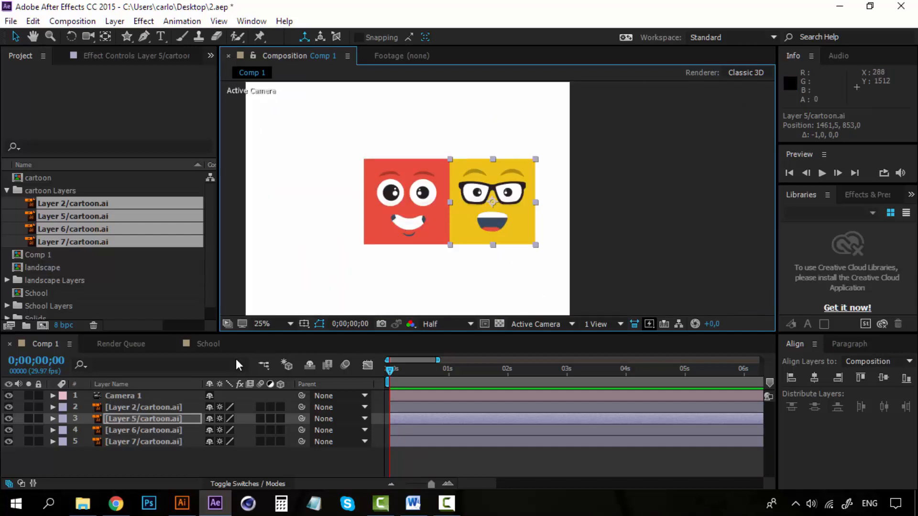
- Move Layer 6 horizontally to 442.5, 853, placing the blue face left of the red face
{"action": "left_click", "coordinate": [143, 429]}
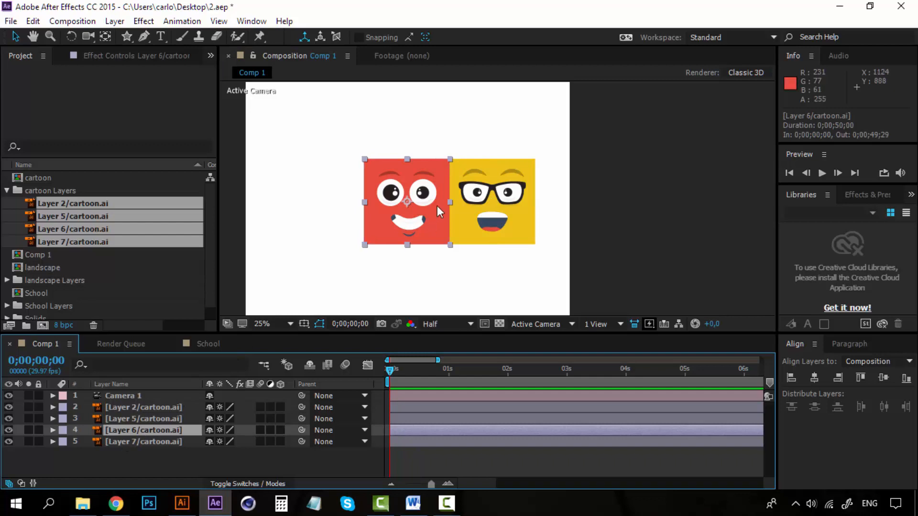
{"action": "left_click", "coordinate": [411, 188]}
{"action": "left_click_drag", "start_coordinate": [409, 185], "coordinate": [349, 184]}
- Nudge Layer 6 right to 447.5, 853 to close the gap between the blue and red faces
{"action": "key", "text": "period"}
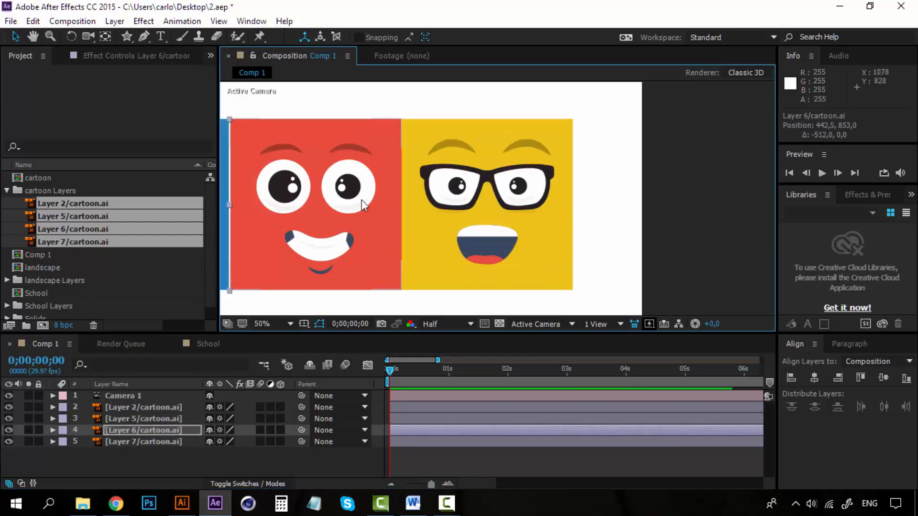
{"action": "left_click_drag", "start_coordinate": [270, 214], "coordinate": [399, 214]}
{"action": "key", "text": "period"}
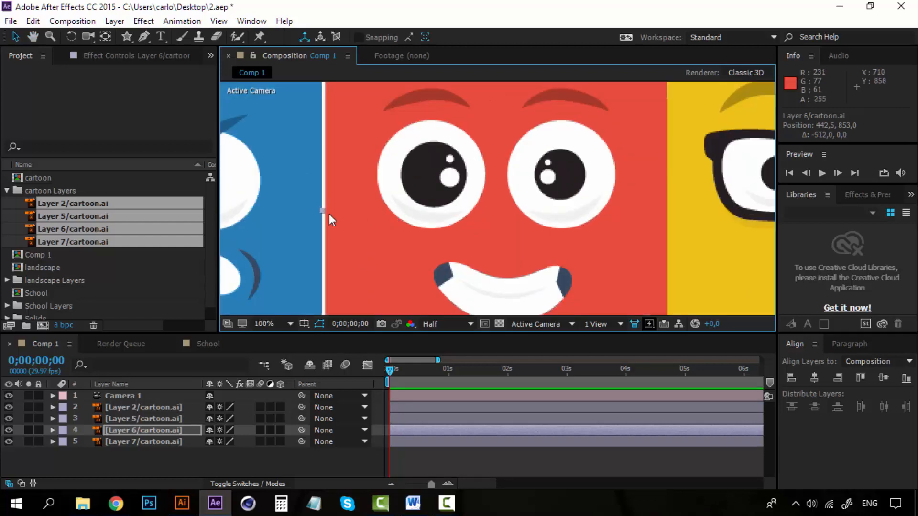
{"action": "key", "text": "Right"}
{"action": "key", "text": "Right"}
{"action": "key", "text": "Right"}
{"action": "key", "text": "Right"}
{"action": "key", "text": "Right"}
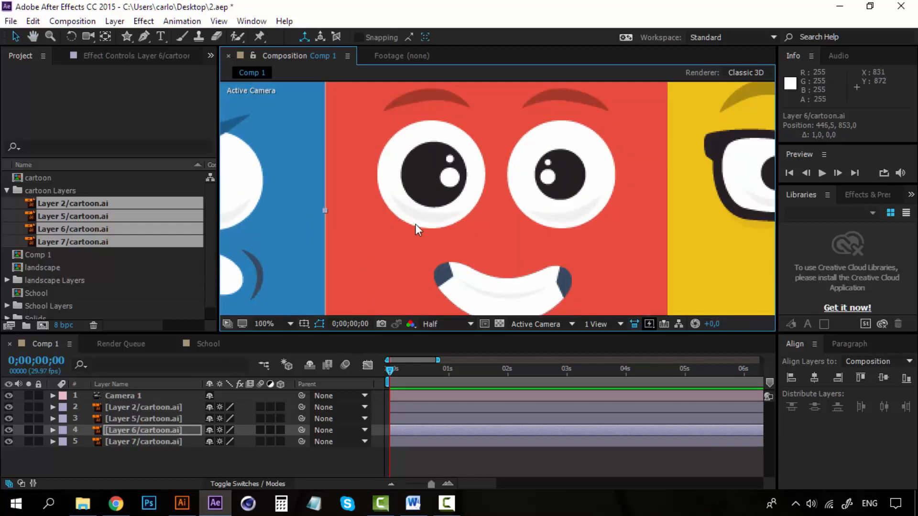
{"action": "key", "text": "comma"}
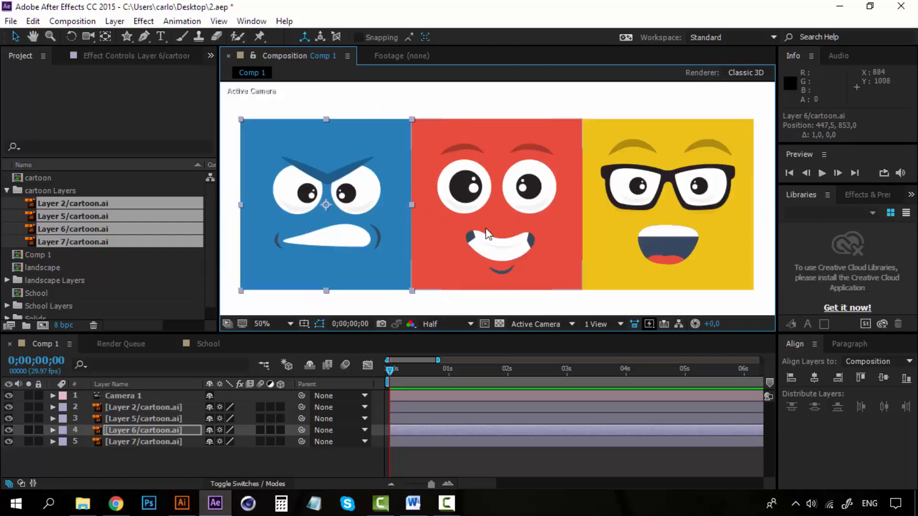
{"action": "key", "text": "comma"}
- Move Layer 7 vertically to 954.5, 347 so the green face sits flush against the top edge of the red face
{"action": "left_click", "coordinate": [153, 442]}
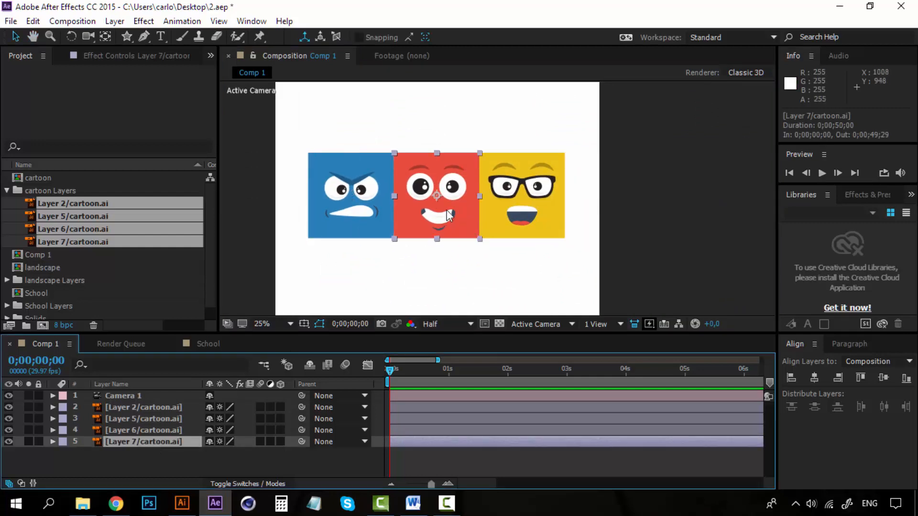
{"action": "left_click_drag", "start_coordinate": [455, 201], "coordinate": [461, 130]}
{"action": "scroll", "coordinate": [462, 159], "scroll_direction": "up", "scroll_amount": 2}
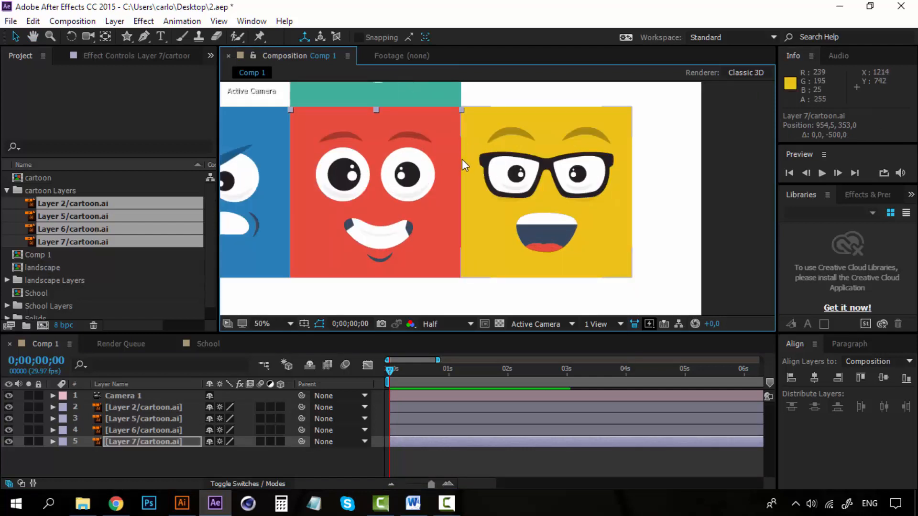
{"action": "left_click_drag", "start_coordinate": [394, 140], "coordinate": [474, 306]}
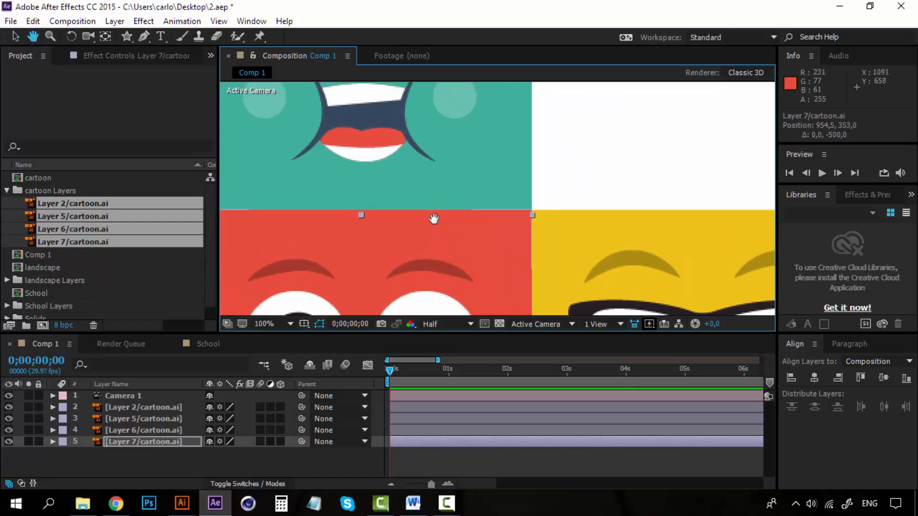
{"action": "key", "text": "v"}
{"action": "key", "text": "Up"}
{"action": "key", "text": "Up"}
{"action": "key", "text": "Up"}
{"action": "key", "text": "Up"}
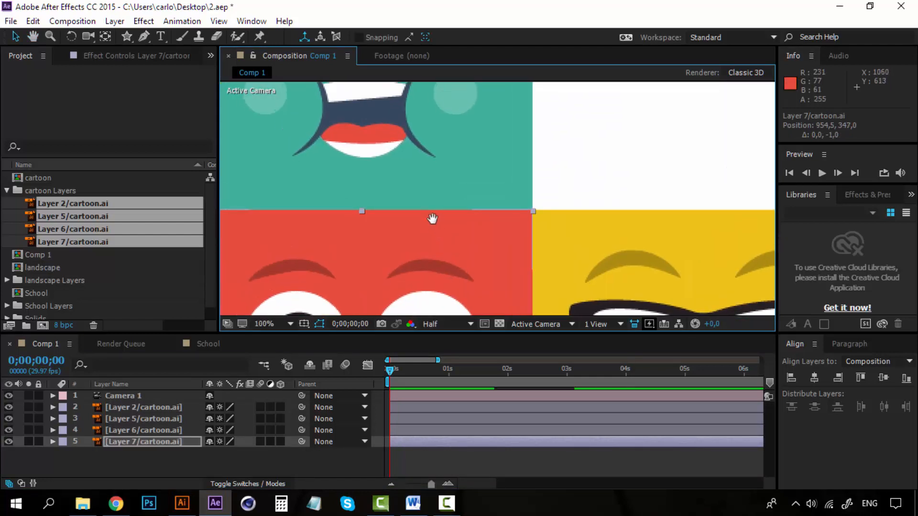
- Duplicate the green face layer, Layer 7
{"action": "scroll", "coordinate": [432, 219], "scroll_direction": "down", "scroll_amount": 8}
{"action": "scroll", "coordinate": [486, 227], "scroll_direction": "up", "scroll_amount": 4}
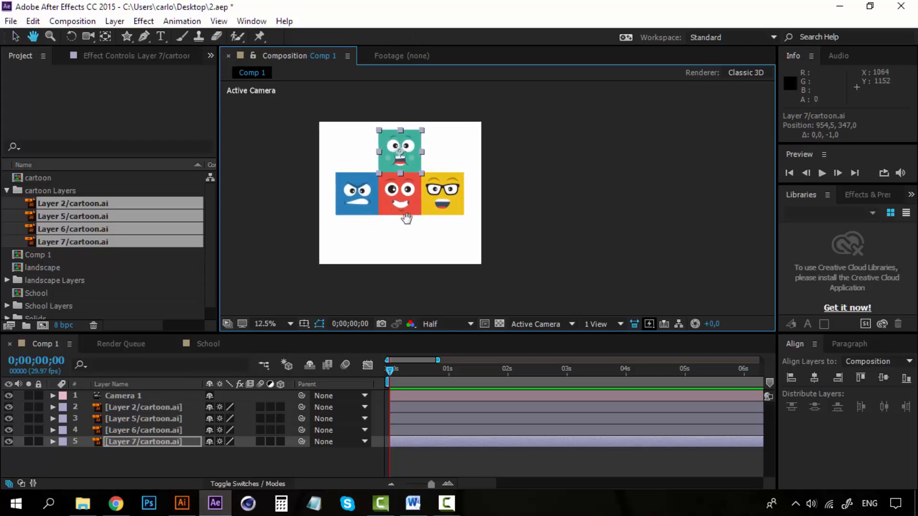
{"action": "left_click_drag", "start_coordinate": [349, 229], "coordinate": [408, 235]}
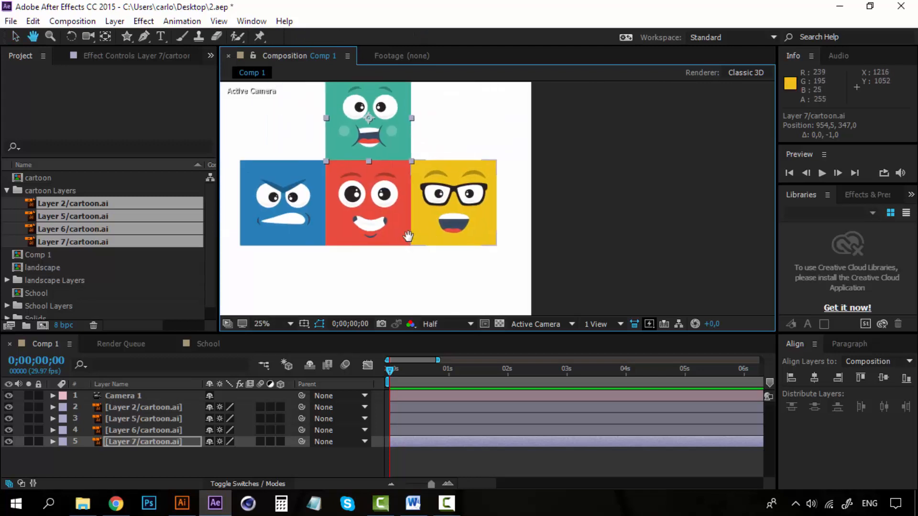
{"action": "left_click", "coordinate": [147, 448]}
{"action": "left_click", "coordinate": [150, 443]}
{"action": "key", "text": "ctrl+d"}
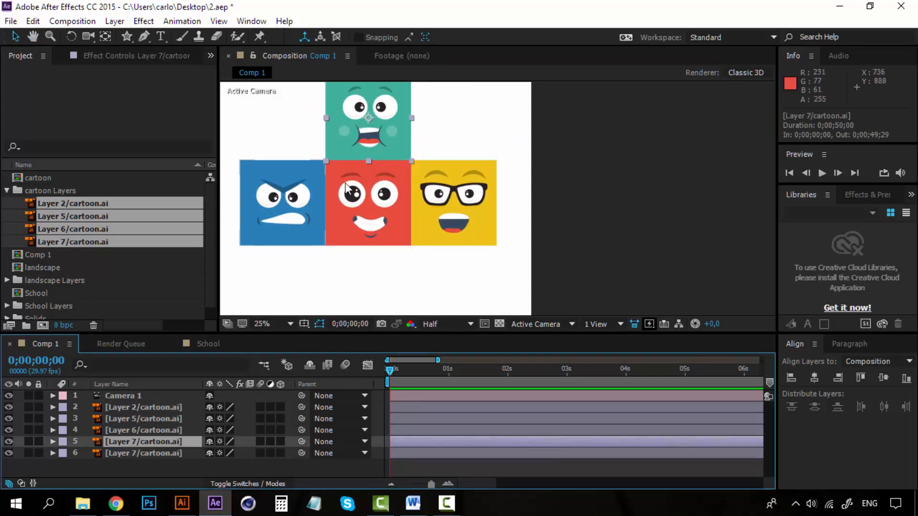
- Move the upper Layer 7 copy vertically to 954.5, 1359, flush against the bottom edge of the red face
{"action": "left_click_drag", "start_coordinate": [388, 110], "coordinate": [389, 285]}
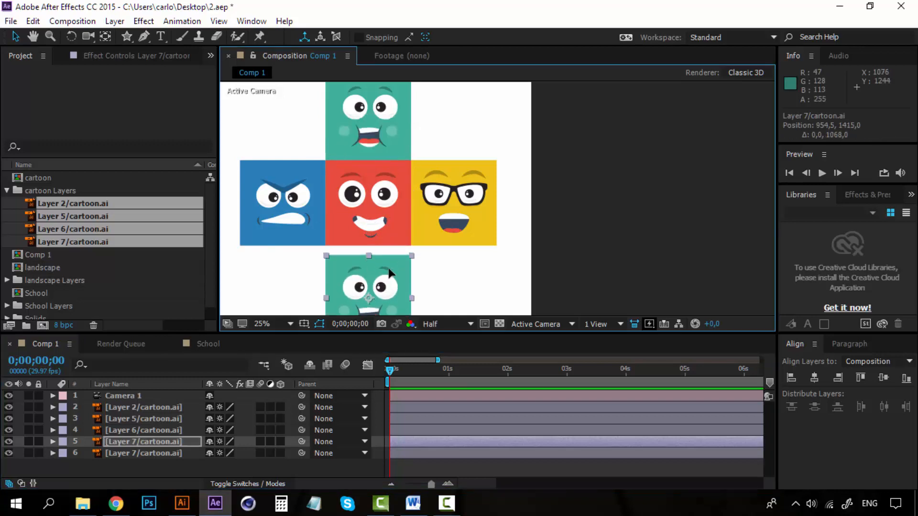
{"action": "key", "text": "Up"}
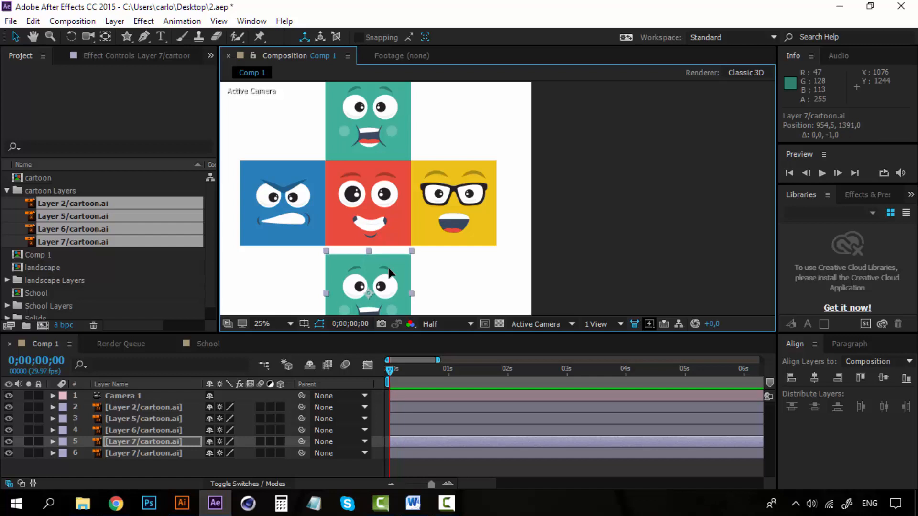
{"action": "key", "text": "Up"}
{"action": "key", "text": "period"}
{"action": "key", "text": "period"}
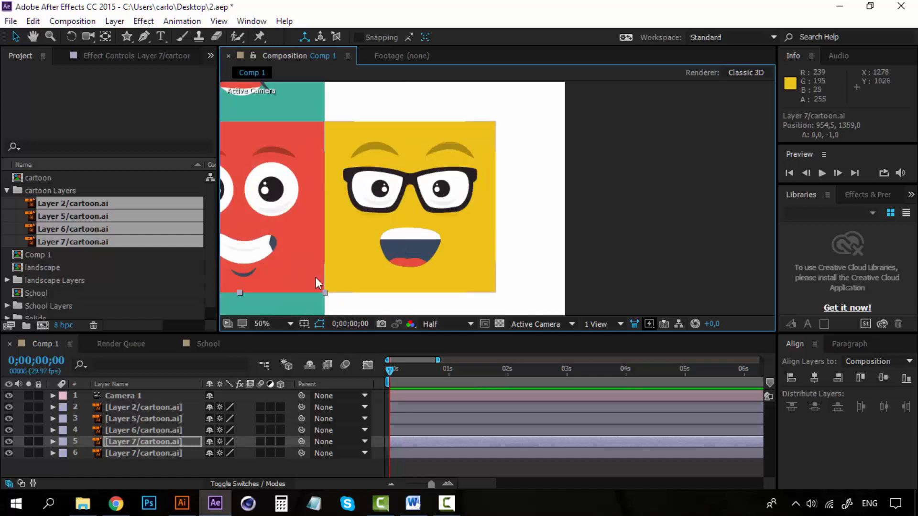
{"action": "left_click_drag", "start_coordinate": [299, 275], "coordinate": [520, 268]}
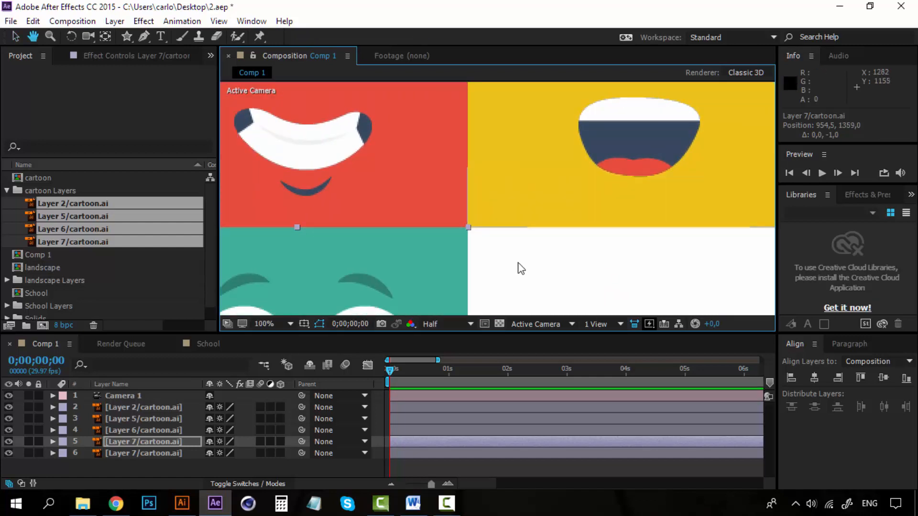
{"action": "key", "text": "comma"}
{"action": "key", "text": "comma"}
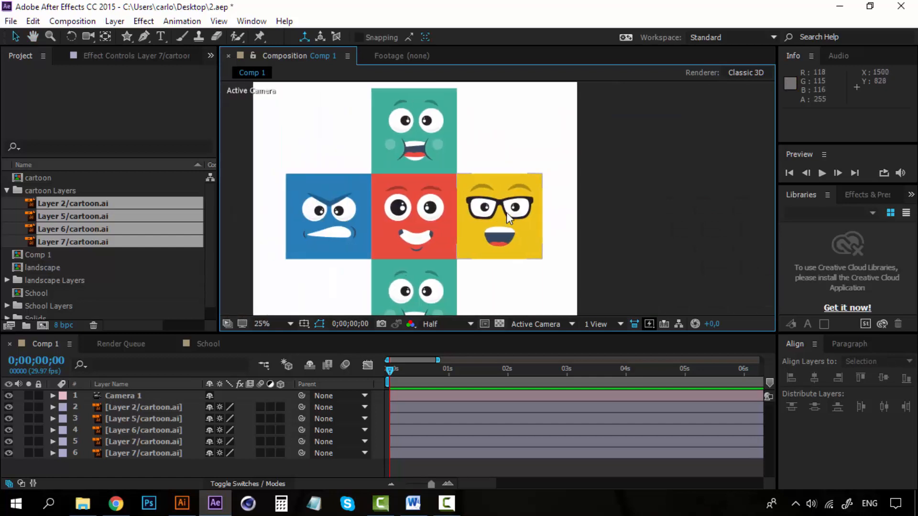
- Turn all five cartoon face layers into 3D layers together, leaving Camera 1 out of the selection
{"action": "left_click", "coordinate": [506, 212]}
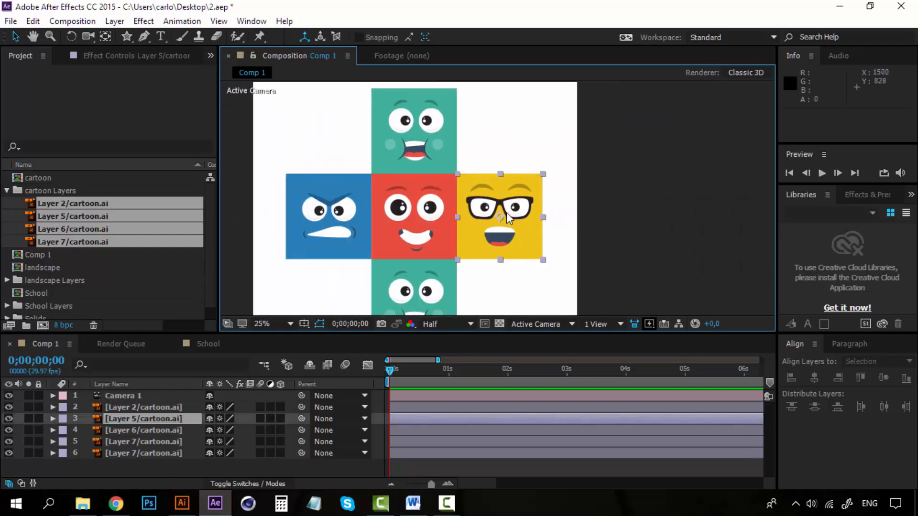
{"action": "left_click", "coordinate": [159, 408]}
{"action": "left_click", "coordinate": [156, 452], "text": "shift"}
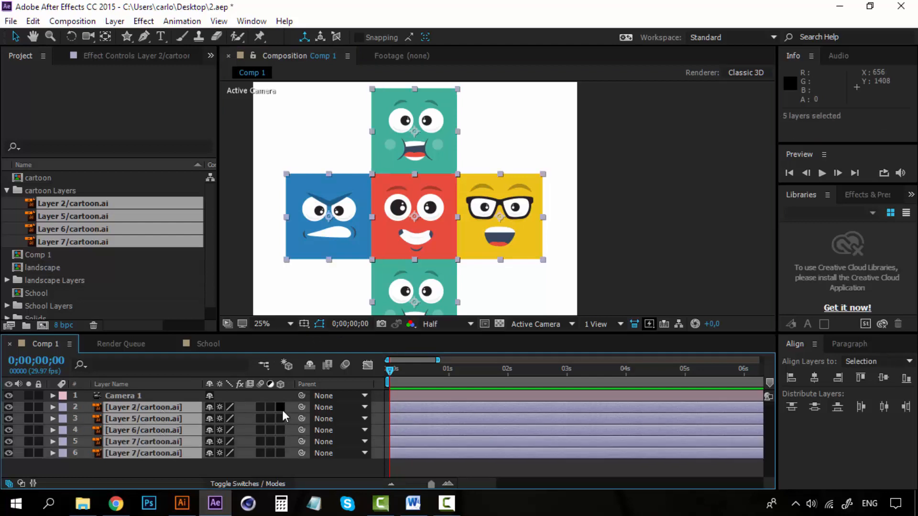
{"action": "left_click", "coordinate": [280, 407]}
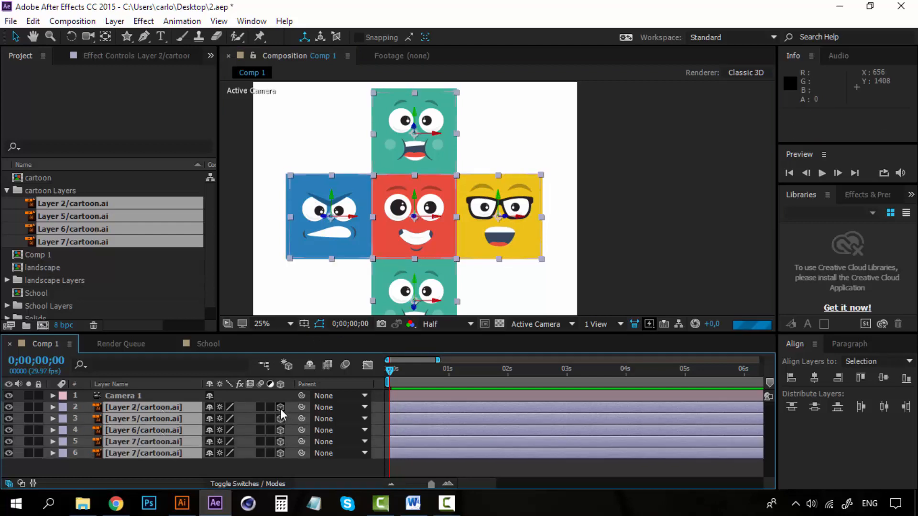
{"action": "left_click", "coordinate": [624, 237]}
- Show Layer 5's rotation properties, try a Y Rotation of -76° on the yellow face, and undo it
{"action": "left_click", "coordinate": [528, 224]}
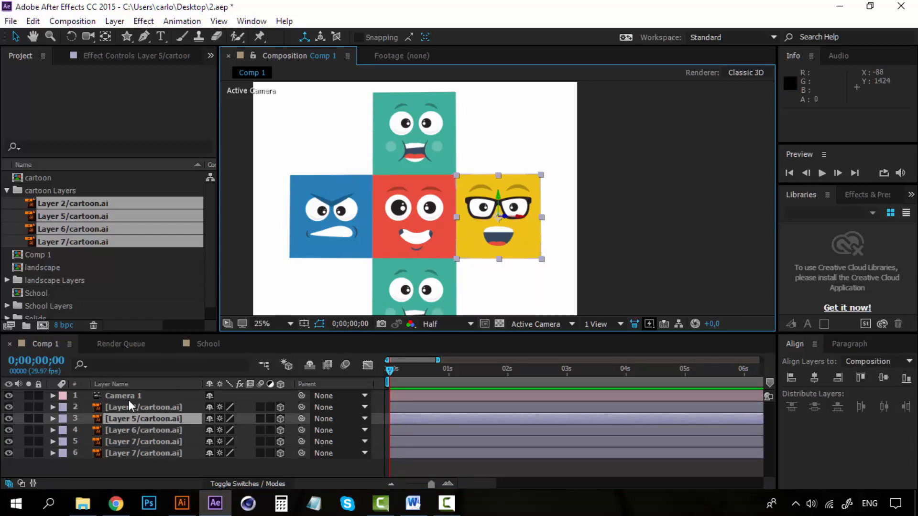
{"action": "key", "text": "r"}
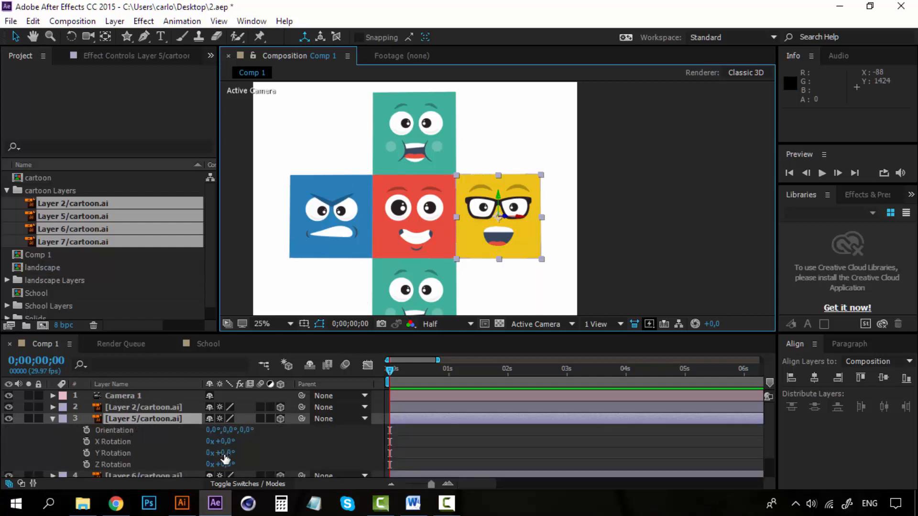
{"action": "left_click_drag", "start_coordinate": [223, 453], "coordinate": [173, 454]}
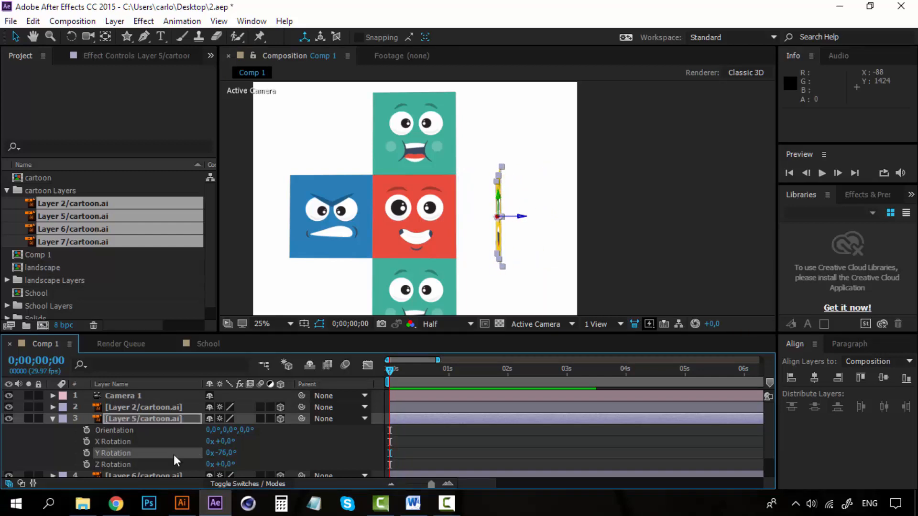
{"action": "key", "text": "ctrl+z"}
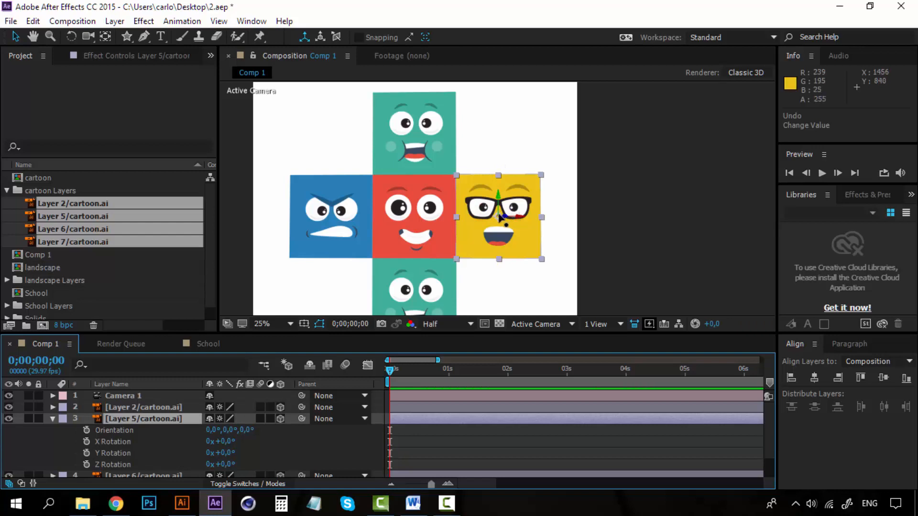
- Move the yellow face's anchor point to the middle of its left edge, exactly on the seam with the red face
{"action": "key", "text": "period"}
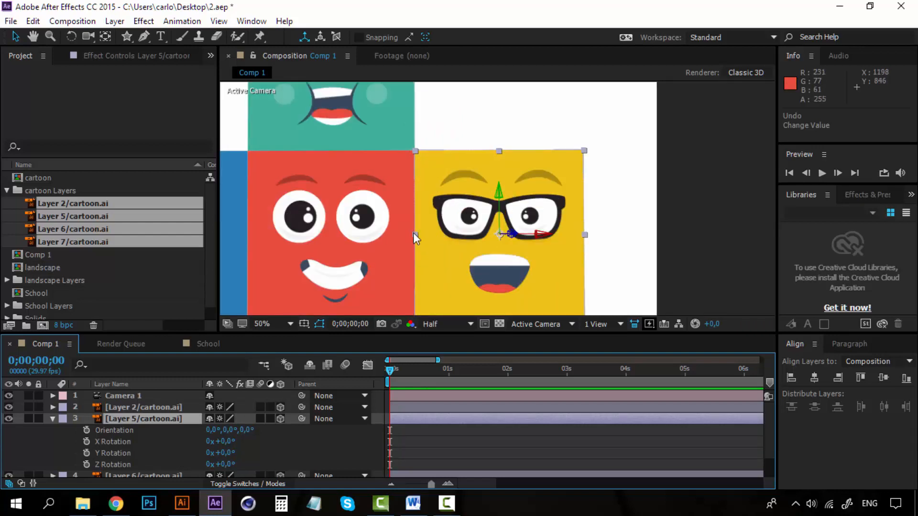
{"action": "left_click", "coordinate": [104, 35]}
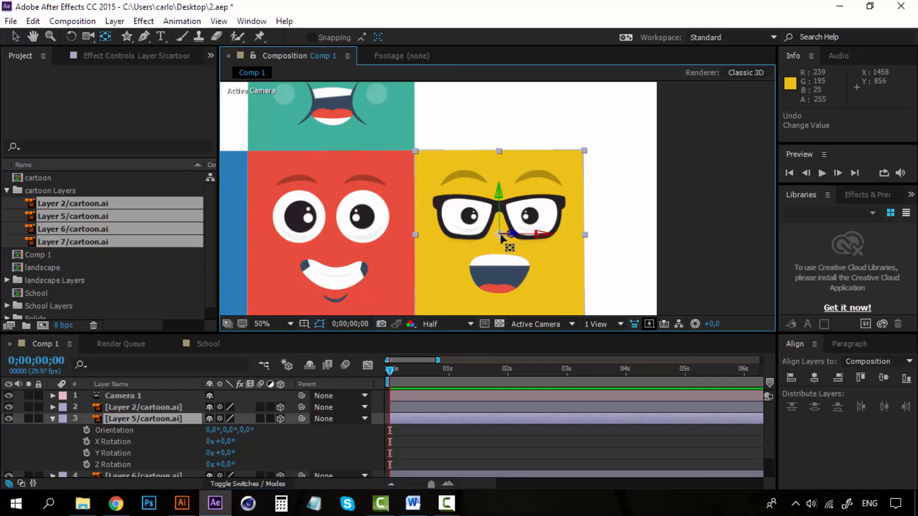
{"action": "left_click_drag", "start_coordinate": [500, 236], "coordinate": [418, 234]}
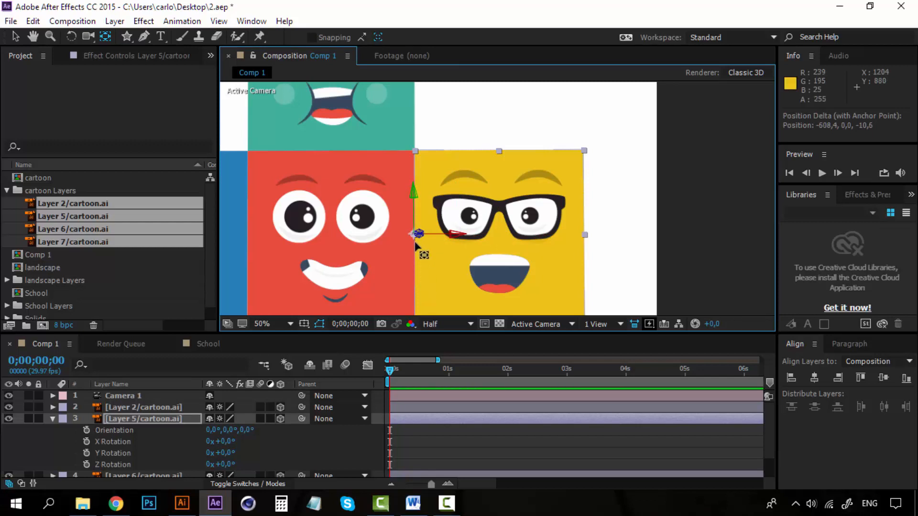
{"action": "scroll", "coordinate": [415, 243], "scroll_direction": "up", "scroll_amount": 2}
{"action": "key", "text": "space"}
{"action": "left_click_drag", "start_coordinate": [345, 266], "coordinate": [552, 188]}
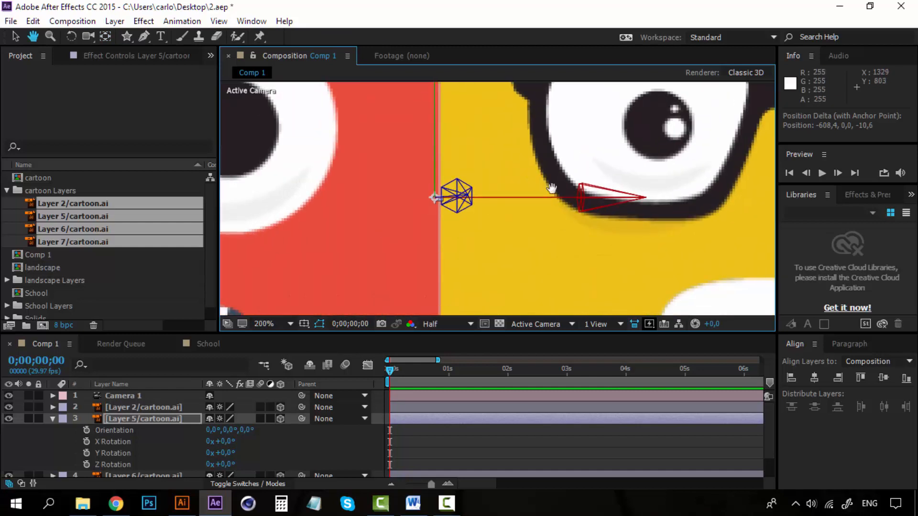
{"action": "left_click_drag", "start_coordinate": [434, 197], "coordinate": [441, 200]}
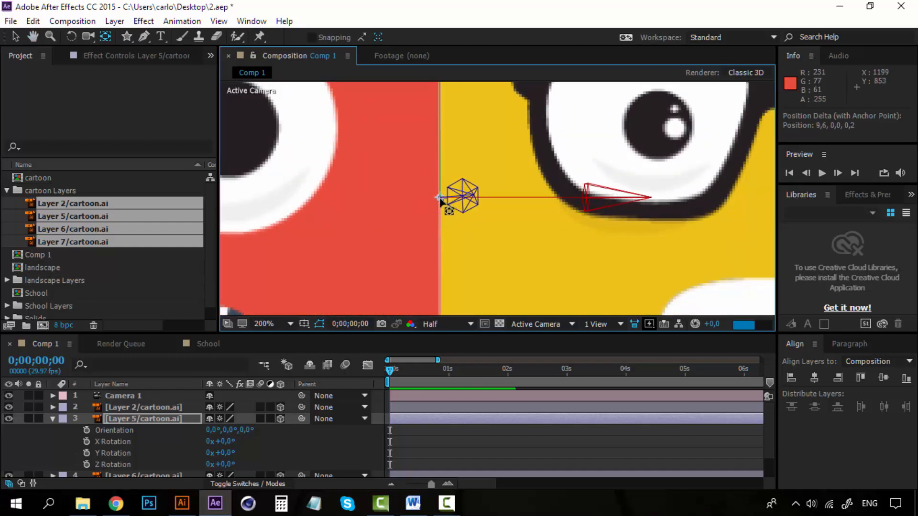
- Move the upper green face's anchor point to the middle of its bottom edge, where it meets the red face
{"action": "scroll", "coordinate": [441, 200], "scroll_direction": "down", "scroll_amount": 3}
{"action": "scroll", "coordinate": [441, 201], "scroll_direction": "down", "scroll_amount": 1}
{"action": "scroll", "coordinate": [443, 206], "scroll_direction": "up", "scroll_amount": 1}
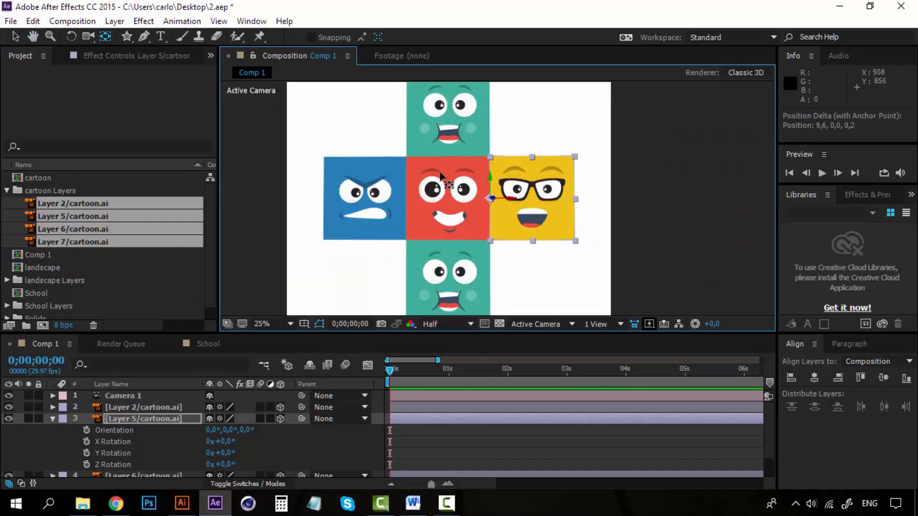
{"action": "scroll", "coordinate": [437, 158], "scroll_direction": "up", "scroll_amount": 6}
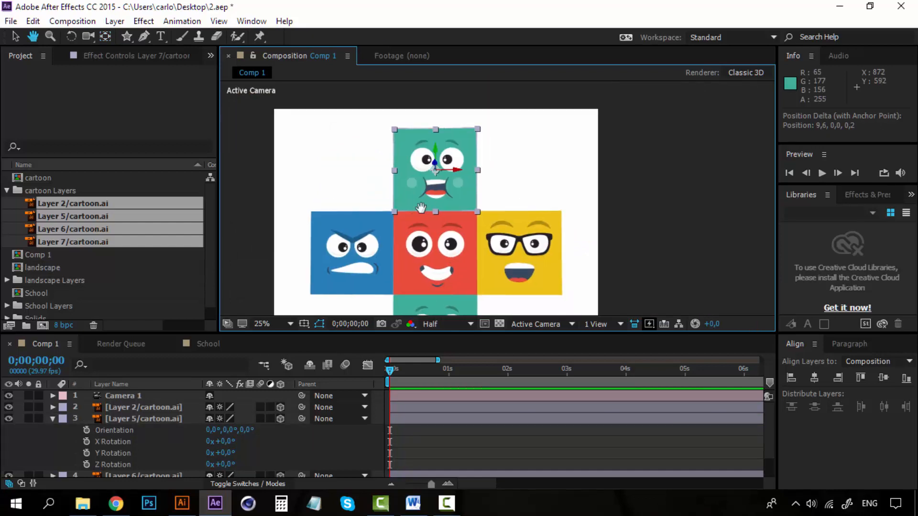
{"action": "left_click_drag", "start_coordinate": [366, 176], "coordinate": [581, 202]}
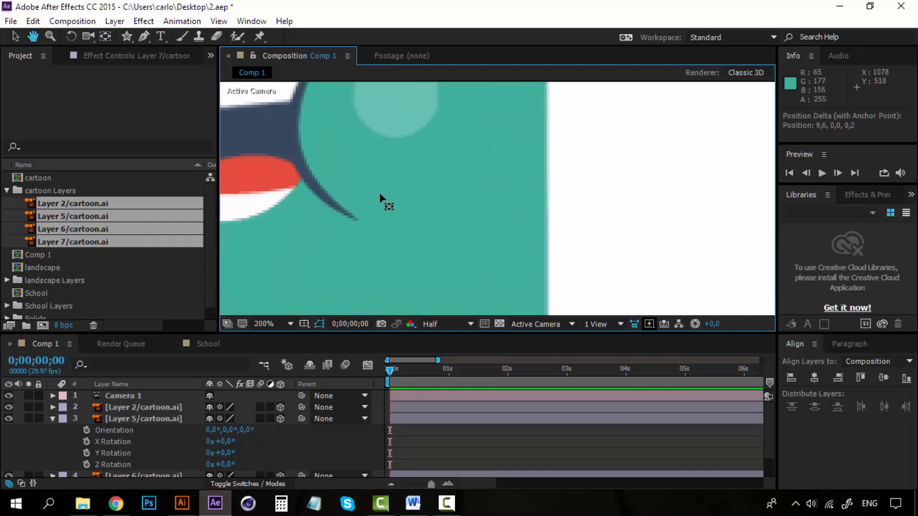
{"action": "scroll", "coordinate": [379, 197], "scroll_direction": "down", "scroll_amount": 1}
{"action": "left_click_drag", "start_coordinate": [355, 97], "coordinate": [340, 145]}
{"action": "scroll", "coordinate": [371, 287], "scroll_direction": "down", "scroll_amount": 1}
- Move the lower green face's anchor point to the middle of its top edge, where it meets the red face
{"action": "left_click_drag", "start_coordinate": [400, 266], "coordinate": [402, 158]}
{"action": "left_click", "coordinate": [405, 239]}
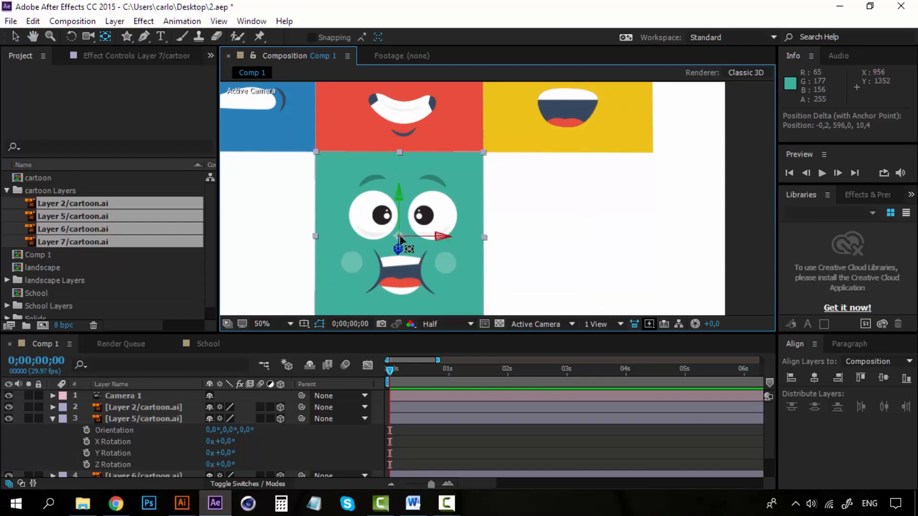
{"action": "left_click_drag", "start_coordinate": [402, 238], "coordinate": [412, 154]}
- Move the blue face's anchor point to the middle of its right edge, where it meets the red face
{"action": "left_click_drag", "start_coordinate": [307, 126], "coordinate": [421, 278]}
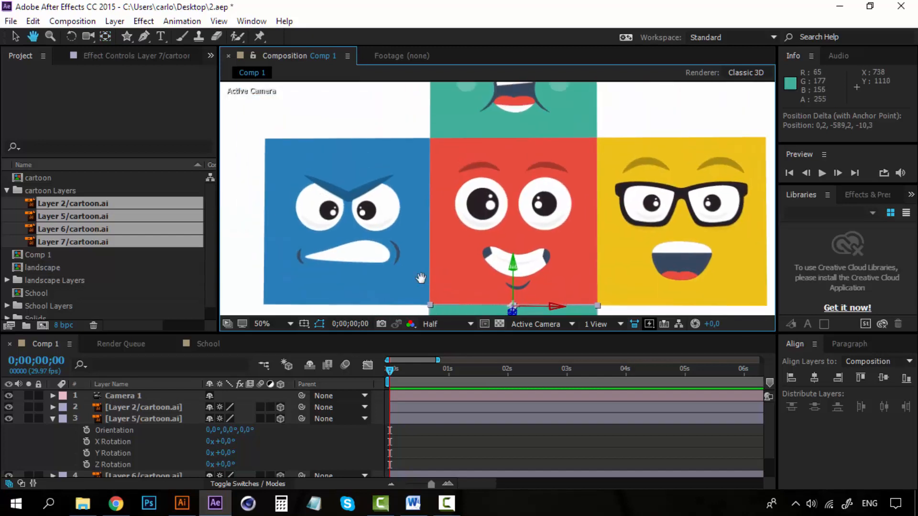
{"action": "left_click", "coordinate": [377, 243]}
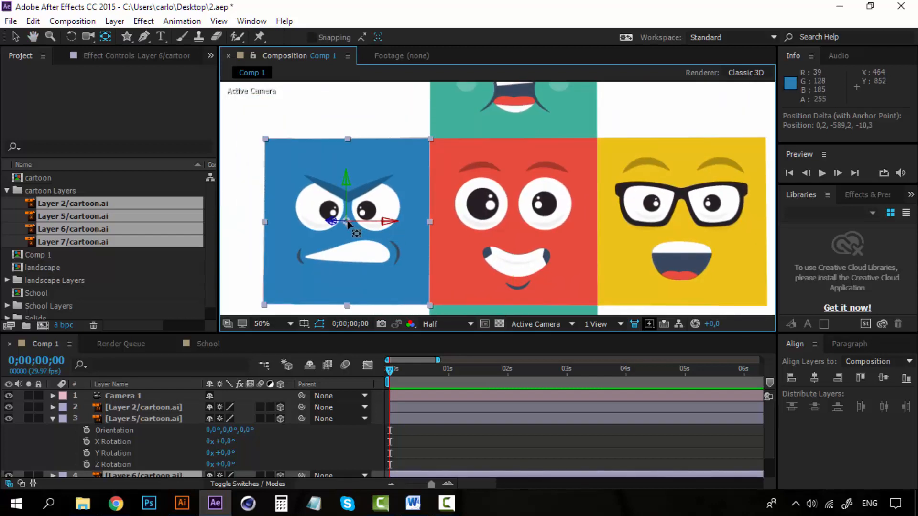
{"action": "left_click_drag", "start_coordinate": [348, 224], "coordinate": [430, 225]}
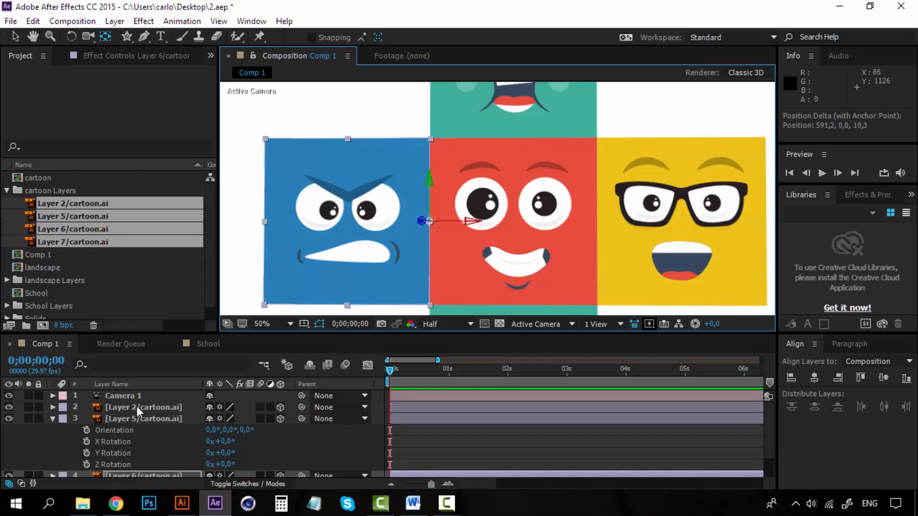
- Try rotating Layer 5 around the Y axis from its relocated anchor point, and undo the rotation
{"action": "left_click", "coordinate": [129, 417]}
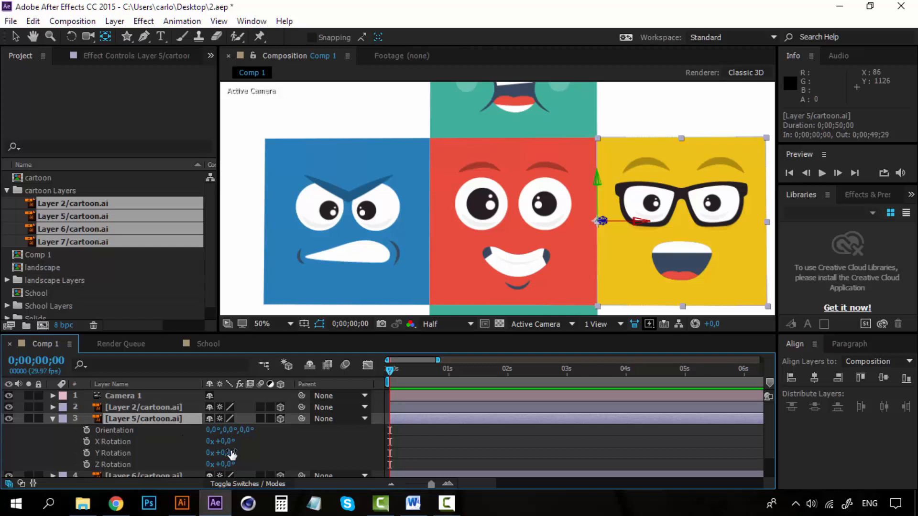
{"action": "mouse_move", "coordinate": [231, 454]}
{"action": "left_mouse_down"}
{"action": "mouse_move", "coordinate": [186, 454]}
{"action": "mouse_move", "coordinate": [265, 454]}
{"action": "mouse_move", "coordinate": [191, 455]}
{"action": "mouse_move", "coordinate": [219, 461]}
{"action": "left_mouse_up"}
{"action": "key", "text": "ctrl+z"}
{"action": "left_click", "coordinate": [257, 455]}
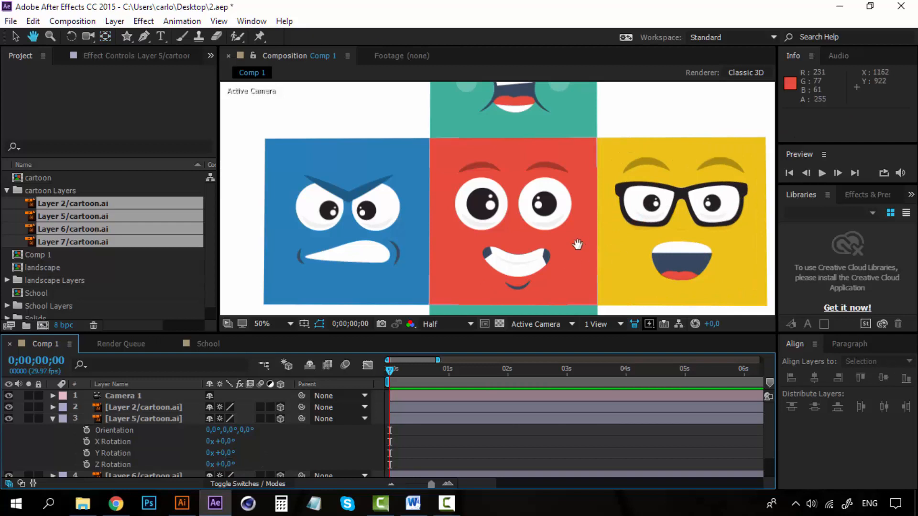
- Fold the yellow face (Layer 5) back from the red face by setting its Y Rotation to -90°
{"action": "left_click_drag", "start_coordinate": [582, 245], "coordinate": [323, 230]}
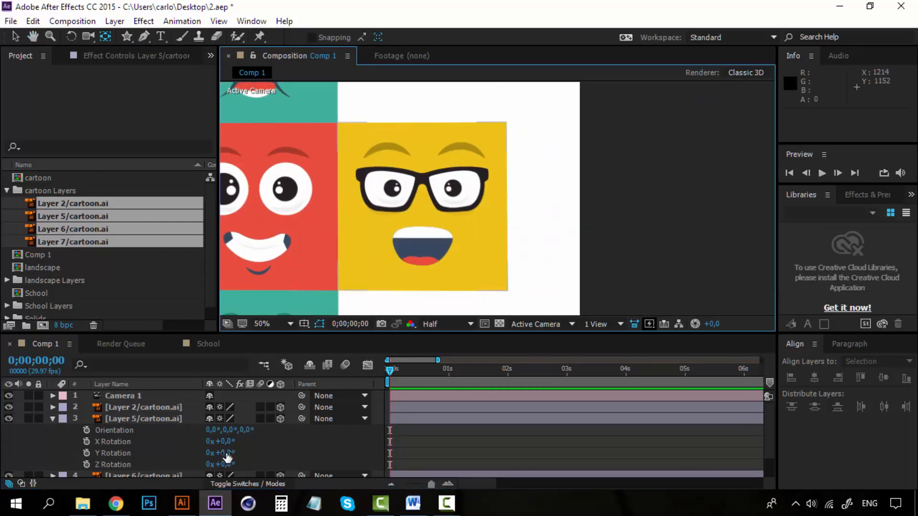
{"action": "left_click", "coordinate": [139, 418]}
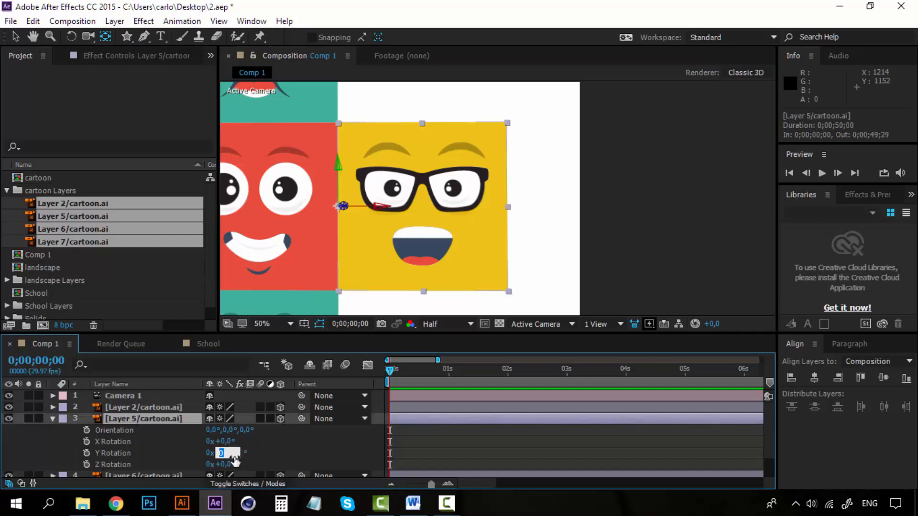
{"action": "type", "text": "90"}
{"action": "left_click", "coordinate": [271, 452]}
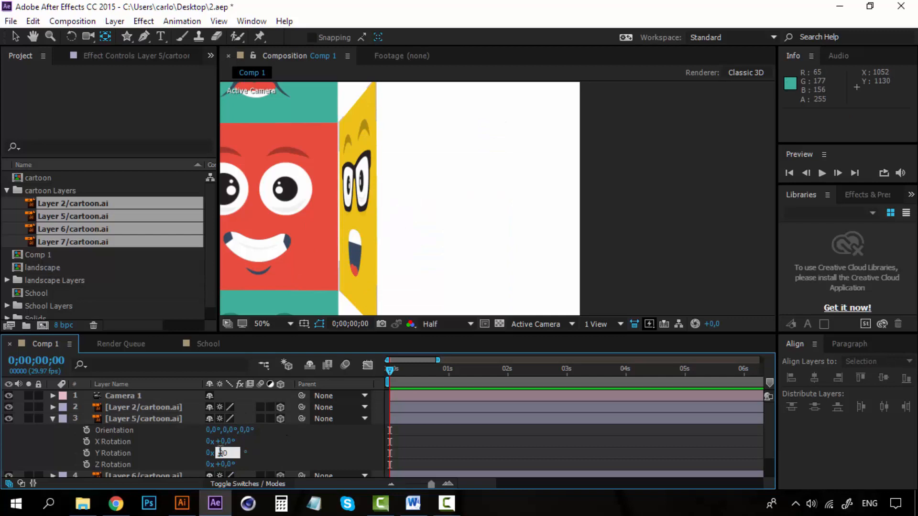
{"action": "key", "text": "Return"}
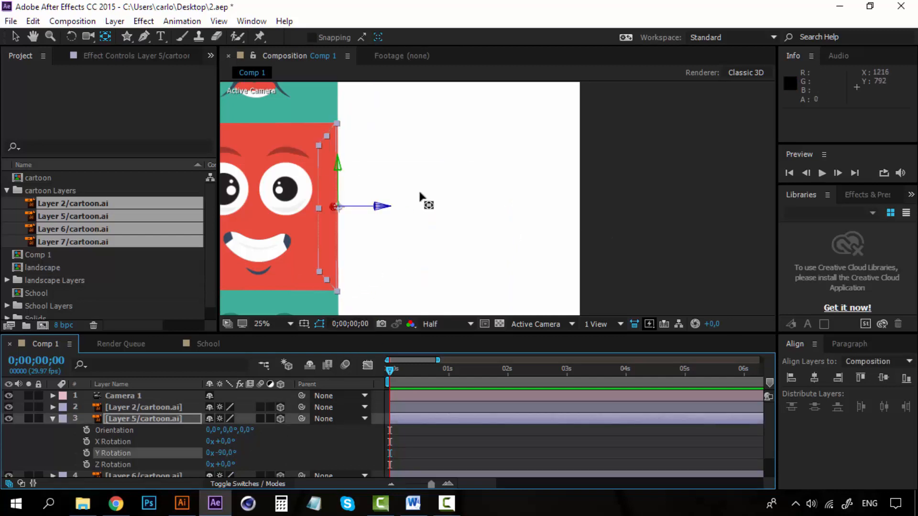
- Orbit Camera 1 around the composition to check how the yellow face folds against the red face
{"action": "scroll", "coordinate": [418, 188], "scroll_direction": "down", "scroll_amount": 2}
{"action": "left_click", "coordinate": [15, 36]}
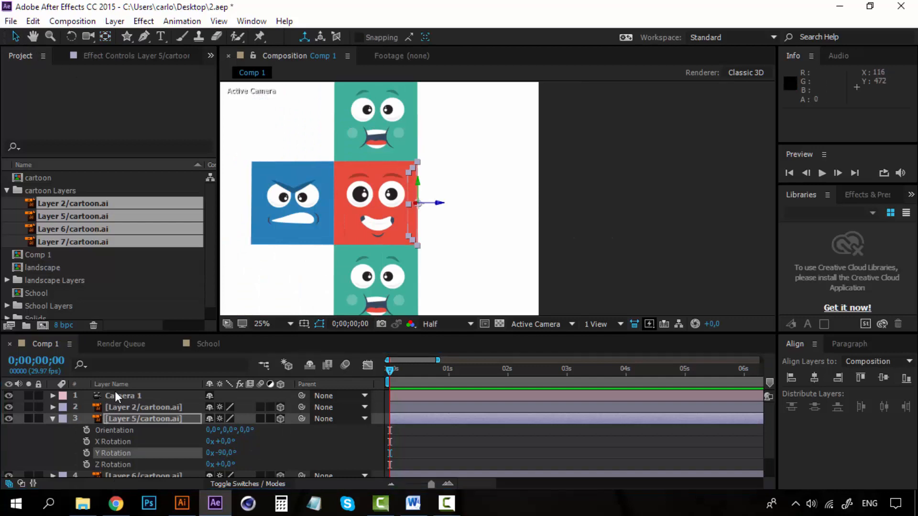
{"action": "left_click", "coordinate": [117, 396]}
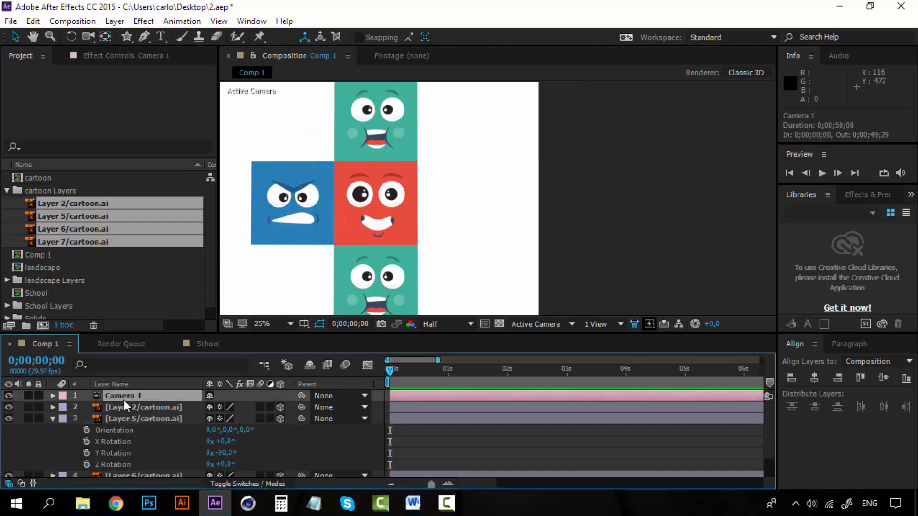
{"action": "left_click", "coordinate": [85, 37]}
{"action": "left_click_drag", "start_coordinate": [461, 217], "coordinate": [430, 225]}
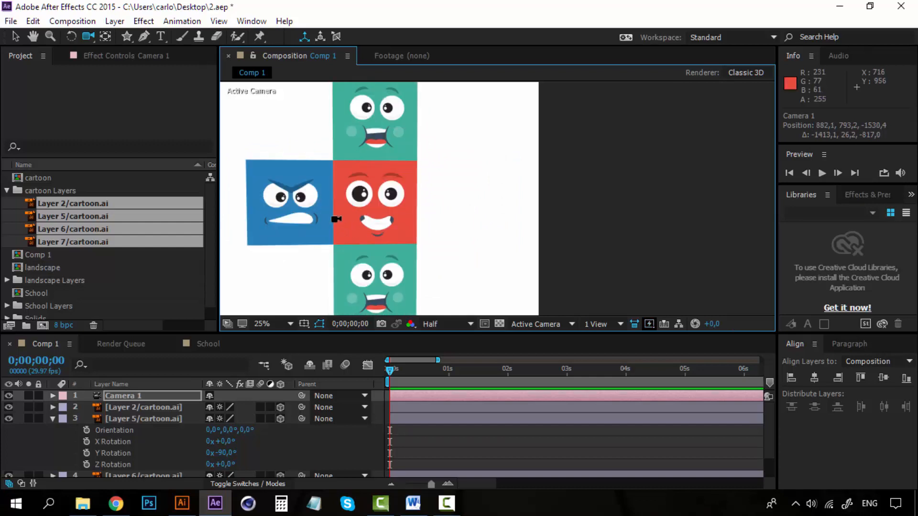
{"action": "left_click_drag", "start_coordinate": [338, 219], "coordinate": [333, 219]}
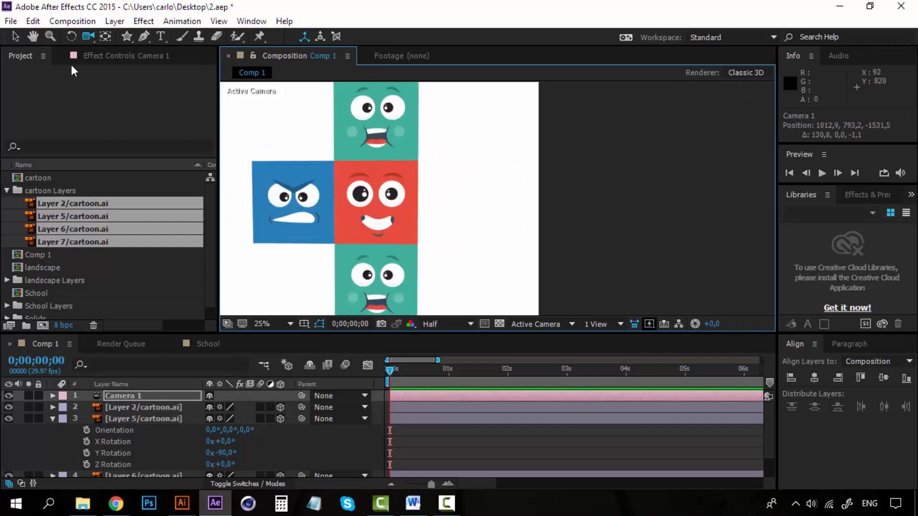
- Fold the blue face (Layer 6) back from the red face by setting its Y Rotation to 90°
{"action": "key", "text": "v"}
{"action": "left_click", "coordinate": [281, 223]}
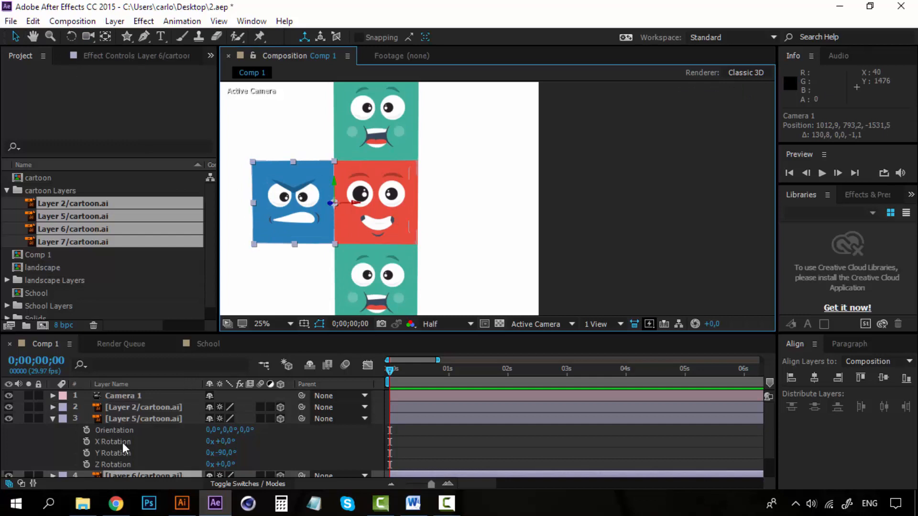
{"action": "left_click", "coordinate": [52, 419]}
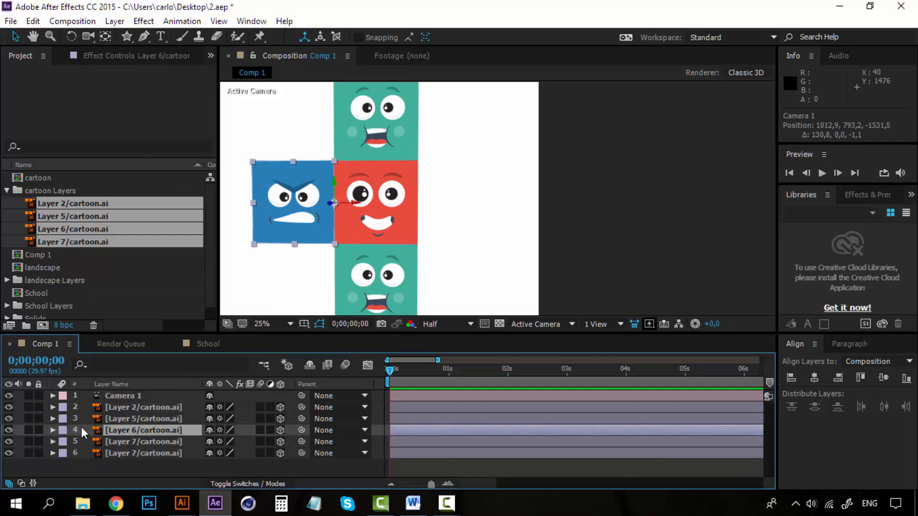
{"action": "key", "text": "r"}
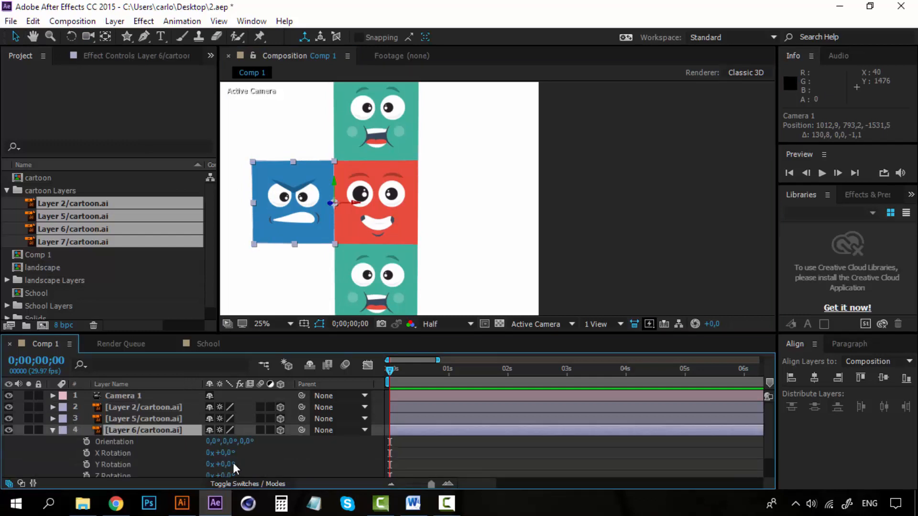
{"action": "scroll", "coordinate": [260, 455], "scroll_direction": "down", "scroll_amount": 2}
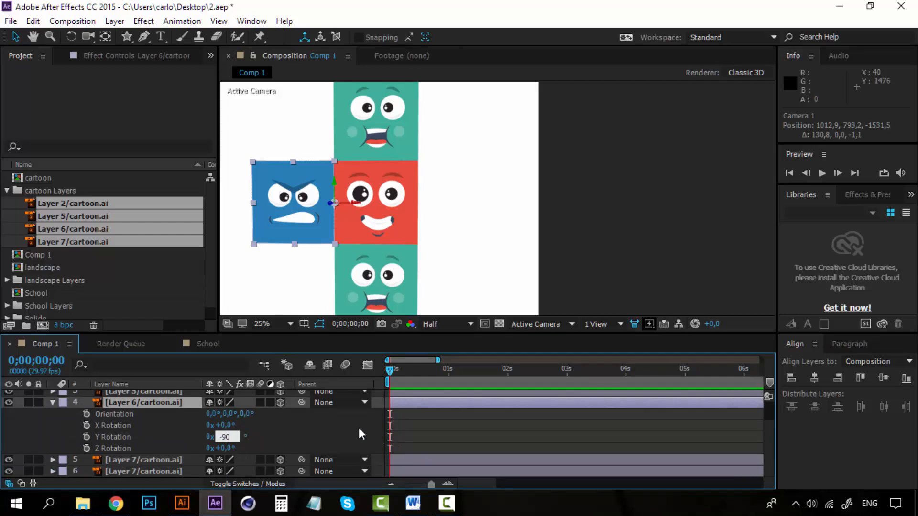
{"action": "type", "text": "-90"}
{"action": "left_click", "coordinate": [323, 437]}
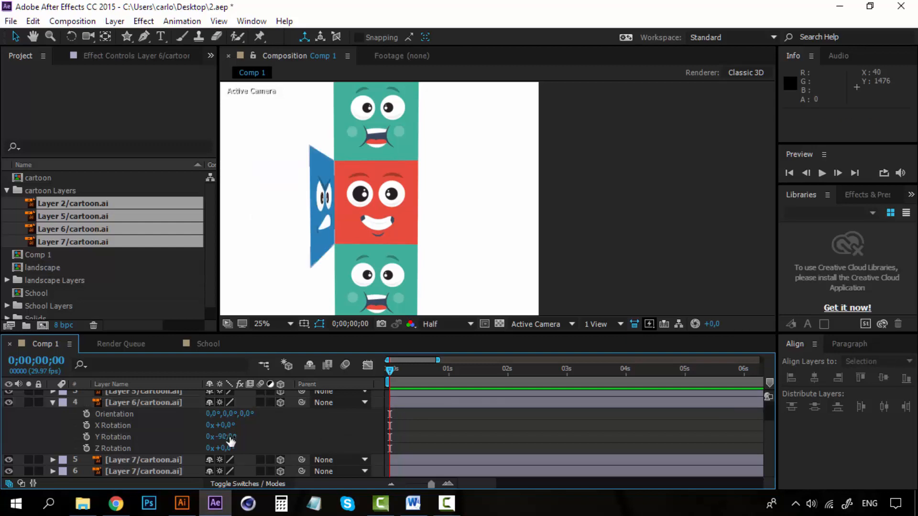
{"action": "left_click", "coordinate": [224, 436]}
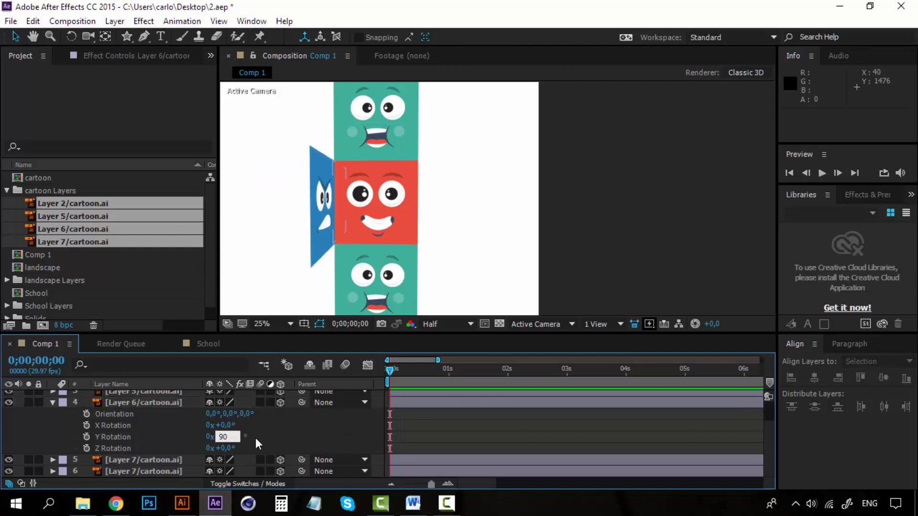
{"action": "key", "text": "Return"}
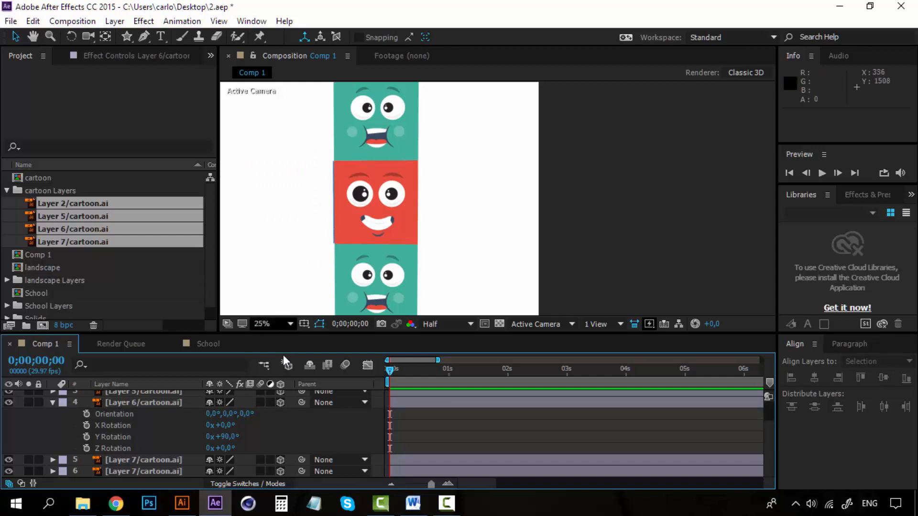
- Examine the folded blue face's edge beside the red face up close
{"action": "key", "text": "period"}
{"action": "scroll", "coordinate": [322, 221], "scroll_direction": "down", "scroll_amount": 1}
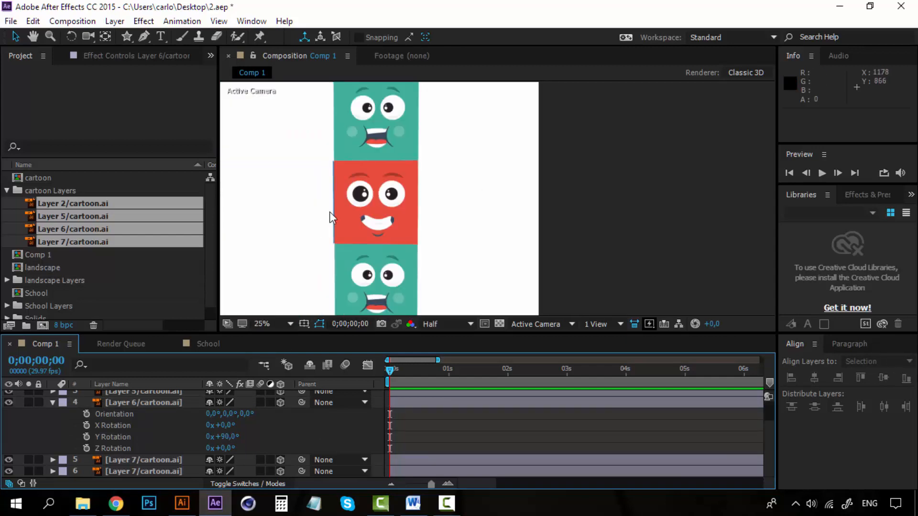
{"action": "scroll", "coordinate": [329, 211], "scroll_direction": "up", "scroll_amount": 1}
{"action": "key", "text": "space"}
{"action": "left_click_drag", "start_coordinate": [302, 227], "coordinate": [427, 227]}
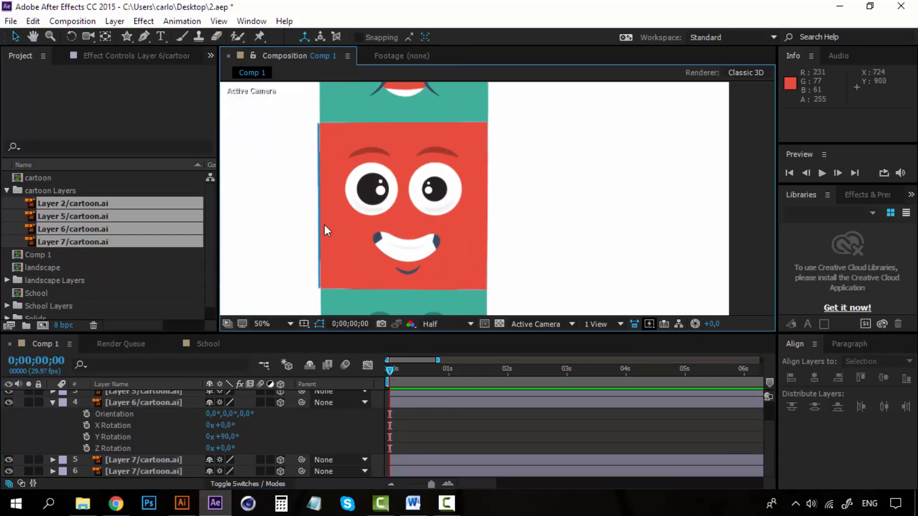
{"action": "key", "text": "comma"}
{"action": "key", "text": "space"}
{"action": "left_click_drag", "start_coordinate": [452, 200], "coordinate": [383, 197]}
- Fold the lower green face back from the red face by setting its X Rotation to 90°
{"action": "left_click", "coordinate": [393, 271]}
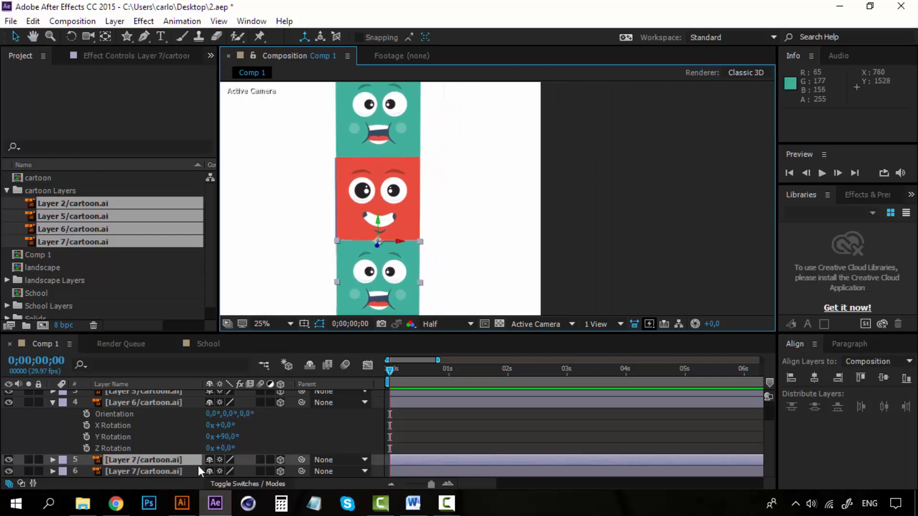
{"action": "key", "text": "r"}
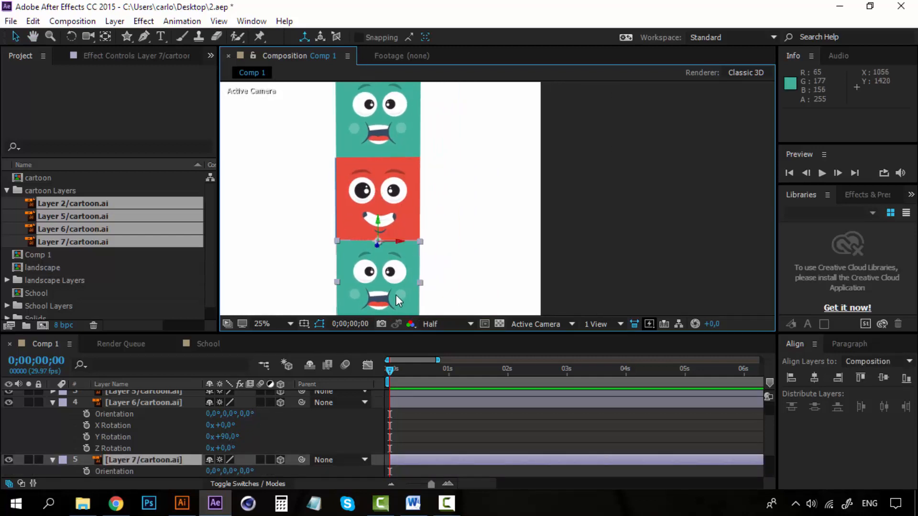
{"action": "scroll", "coordinate": [385, 239], "scroll_direction": "down", "scroll_amount": 3}
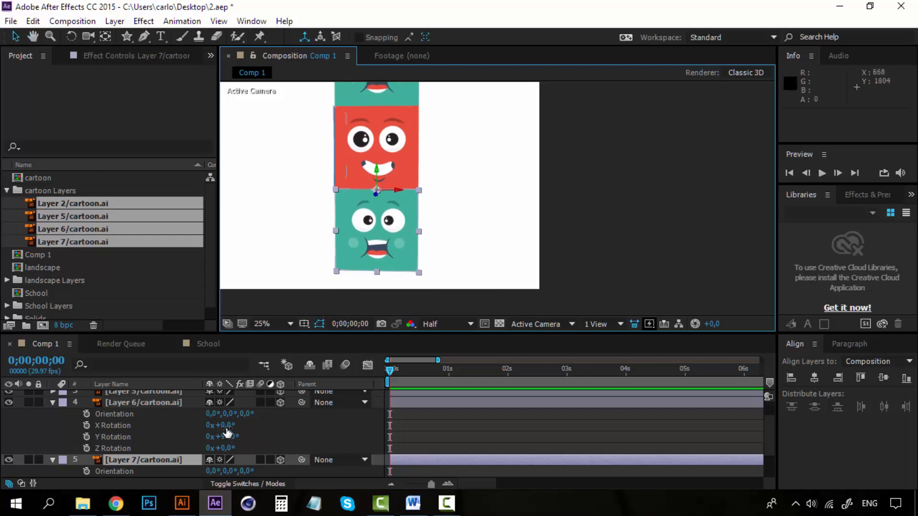
{"action": "left_click_drag", "start_coordinate": [227, 431], "coordinate": [270, 432]}
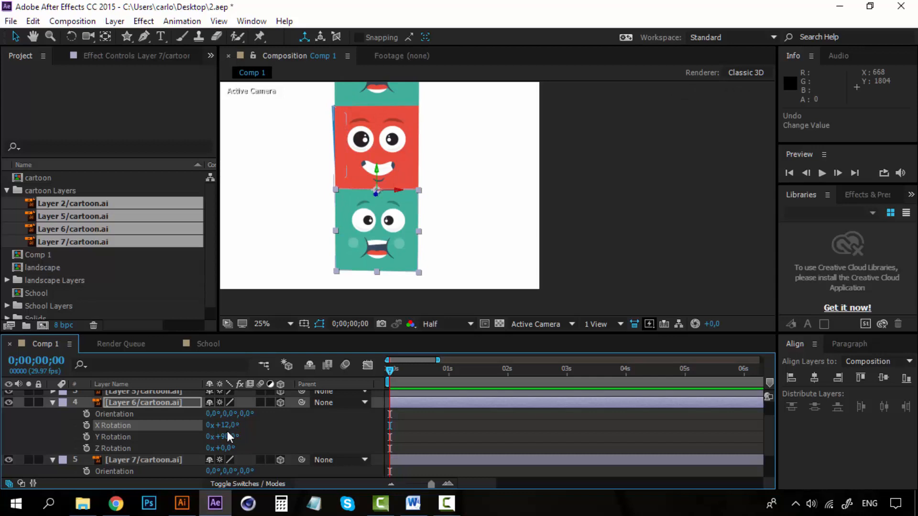
{"action": "left_click", "coordinate": [114, 403]}
{"action": "left_click", "coordinate": [53, 402]}
{"action": "left_click", "coordinate": [133, 416]}
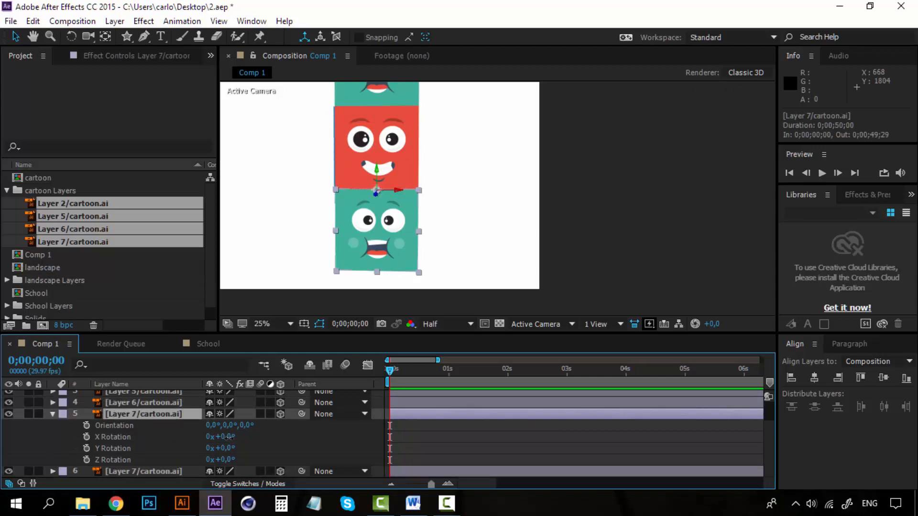
{"action": "mouse_move", "coordinate": [229, 436]}
{"action": "left_mouse_down"}
{"action": "mouse_move", "coordinate": [249, 437]}
{"action": "mouse_move", "coordinate": [231, 440]}
{"action": "left_mouse_up"}
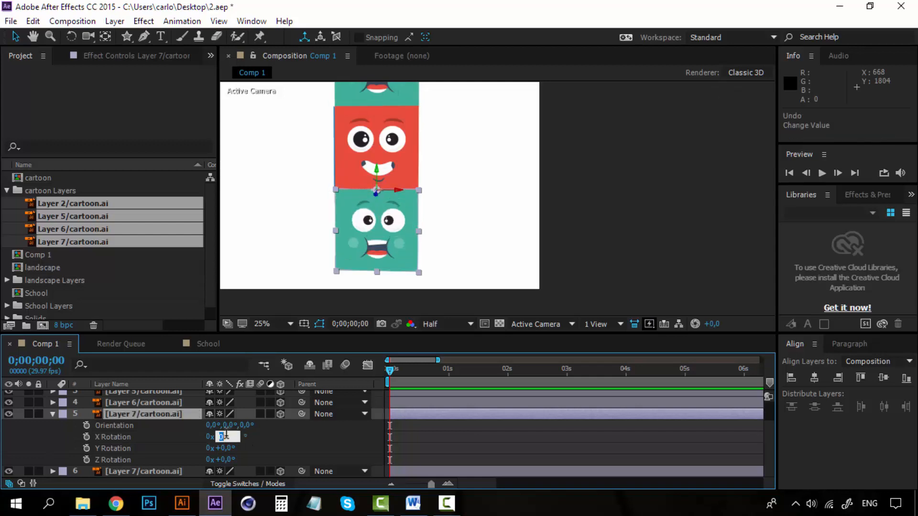
{"action": "left_click", "coordinate": [262, 438]}
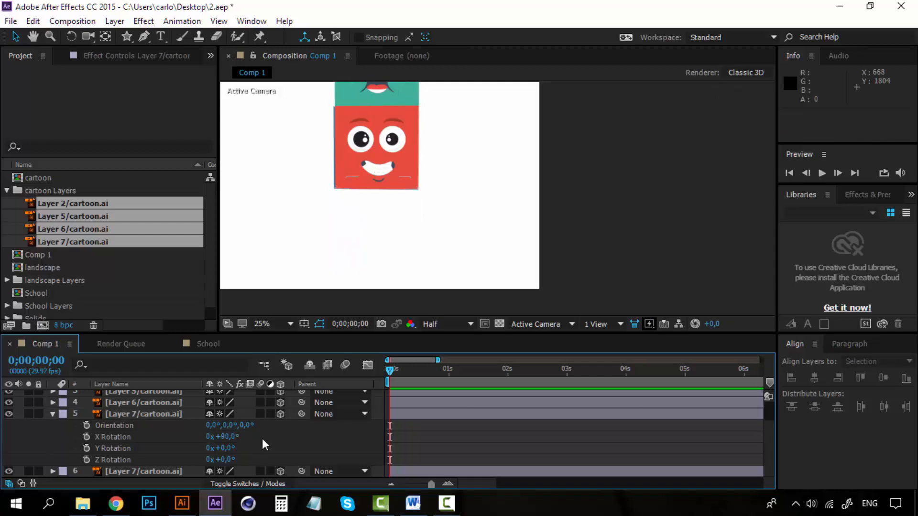
- Fold the upper green face back from the red face by setting its X Rotation to -90°
{"action": "left_click", "coordinate": [110, 414]}
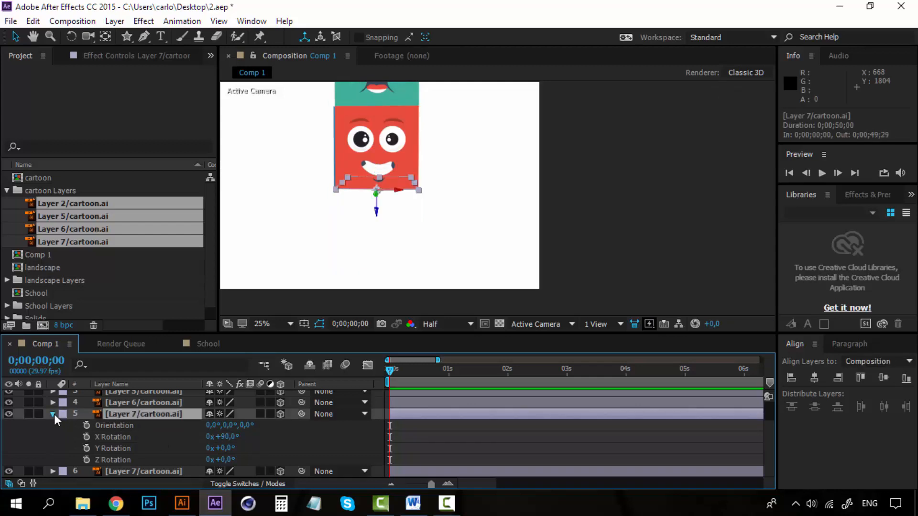
{"action": "left_click", "coordinate": [53, 414]}
{"action": "left_click", "coordinate": [136, 454]}
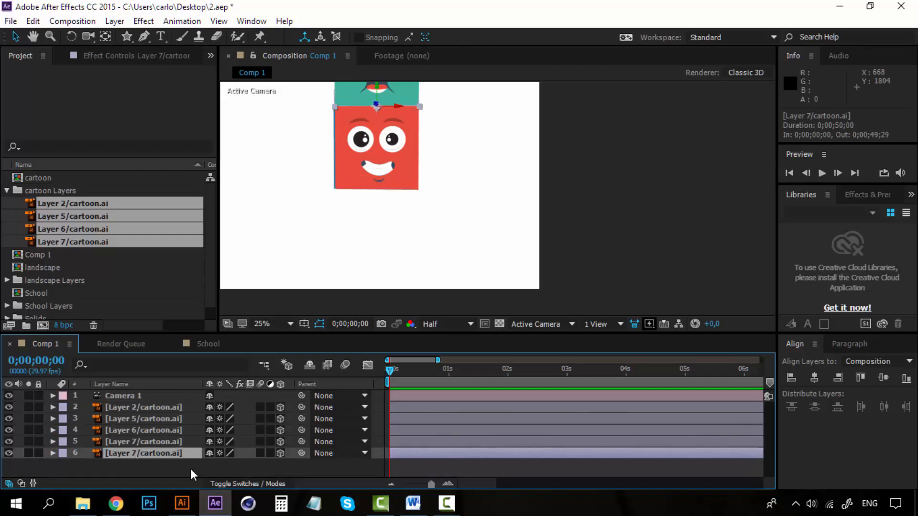
{"action": "key", "text": "r"}
{"action": "scroll", "coordinate": [156, 466], "scroll_direction": "down", "scroll_amount": 1}
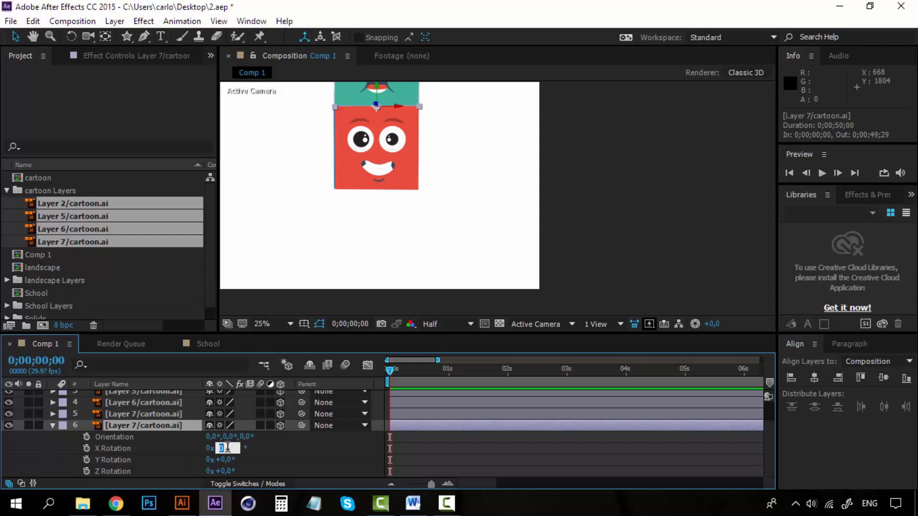
{"action": "left_click", "coordinate": [287, 452]}
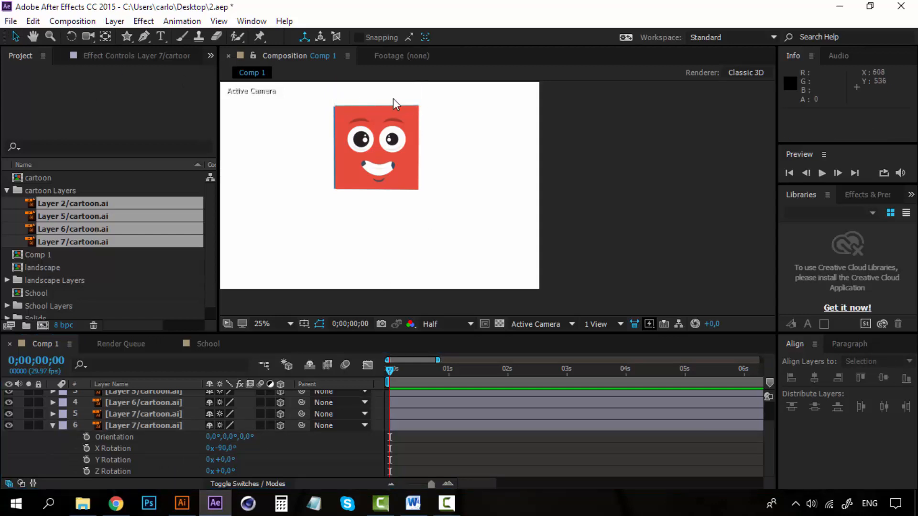
- Orbit the camera around to the open side of the box to inspect its folded faces
{"action": "left_click", "coordinate": [93, 36]}
{"action": "left_click_drag", "start_coordinate": [392, 175], "coordinate": [433, 223]}
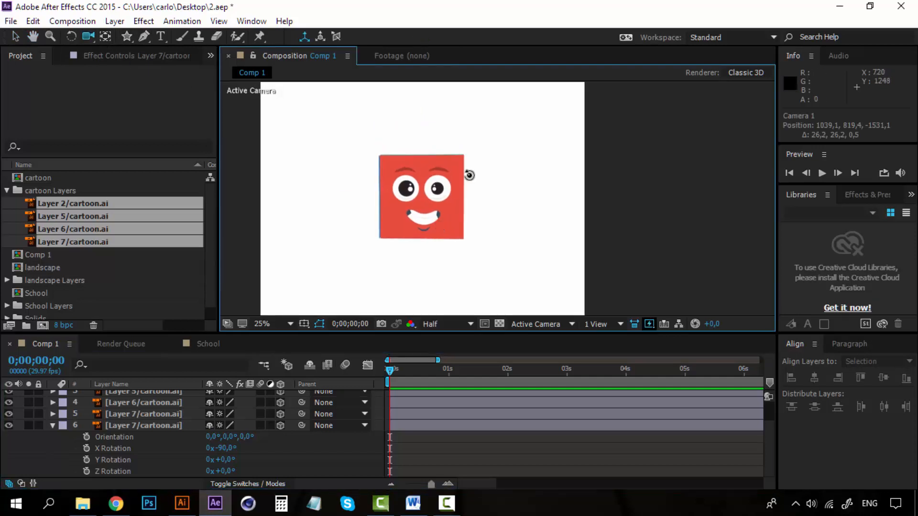
{"action": "left_click_drag", "start_coordinate": [469, 175], "coordinate": [528, 218]}
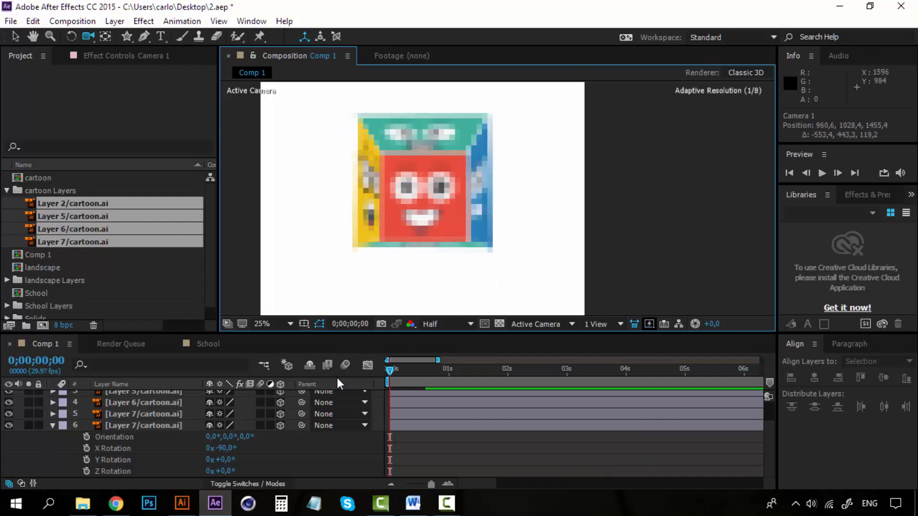
- Duplicate the red face layer (Layer 2) to provide the box's missing sixth side
{"action": "left_click", "coordinate": [160, 432]}
{"action": "scroll", "coordinate": [157, 434], "scroll_direction": "up", "scroll_amount": 3}
{"action": "left_click", "coordinate": [151, 408]}
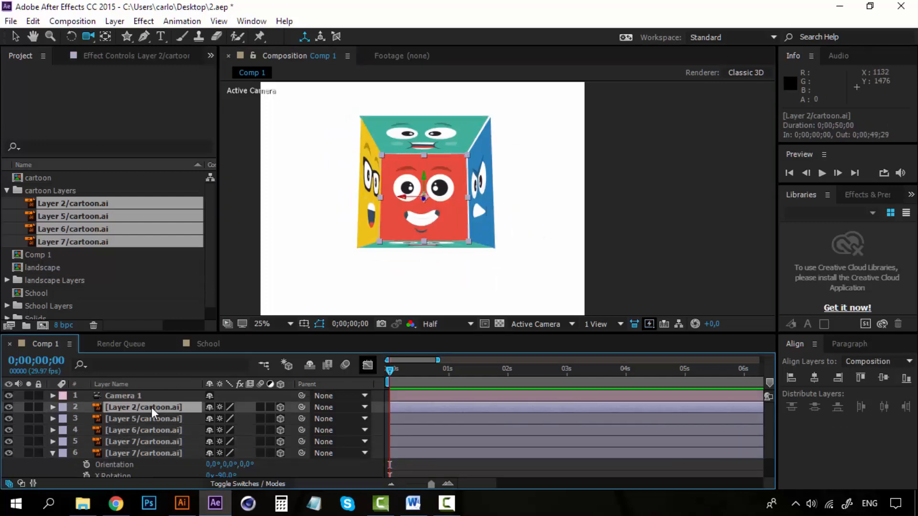
{"action": "key", "text": "ctrl+d"}
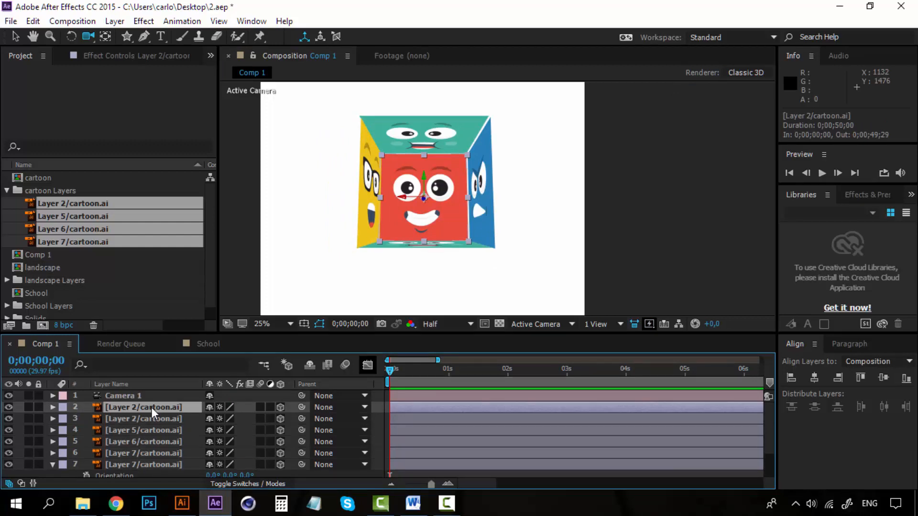
- Move the lower of the two red face layers along Z to 530 and orbit the camera to check its alignment
{"action": "left_click", "coordinate": [154, 419]}
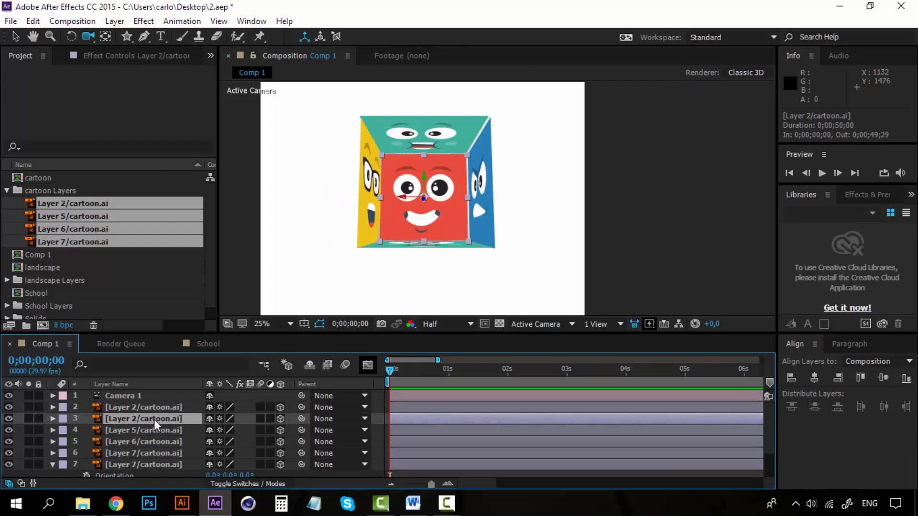
{"action": "key", "text": "p"}
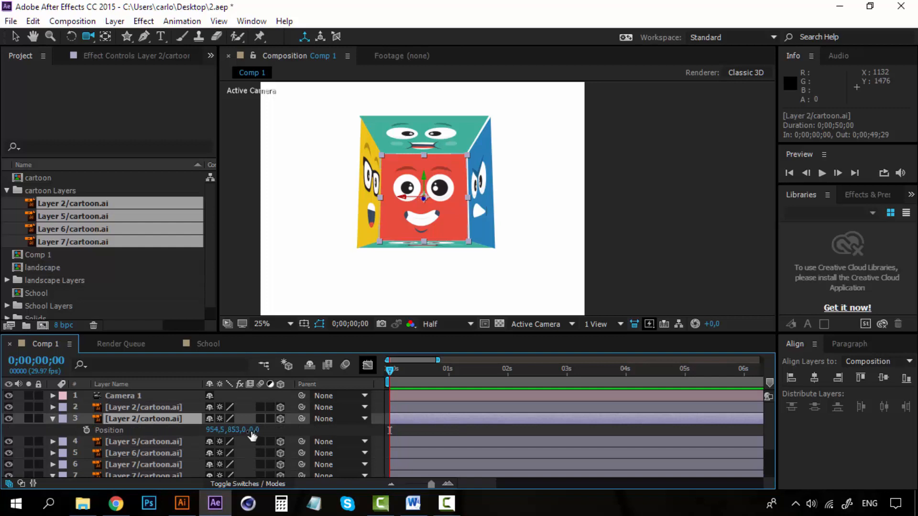
{"action": "left_click_drag", "start_coordinate": [252, 430], "coordinate": [584, 405]}
{"action": "left_click_drag", "start_coordinate": [360, 193], "coordinate": [416, 198]}
{"action": "left_click", "coordinate": [401, 287]}
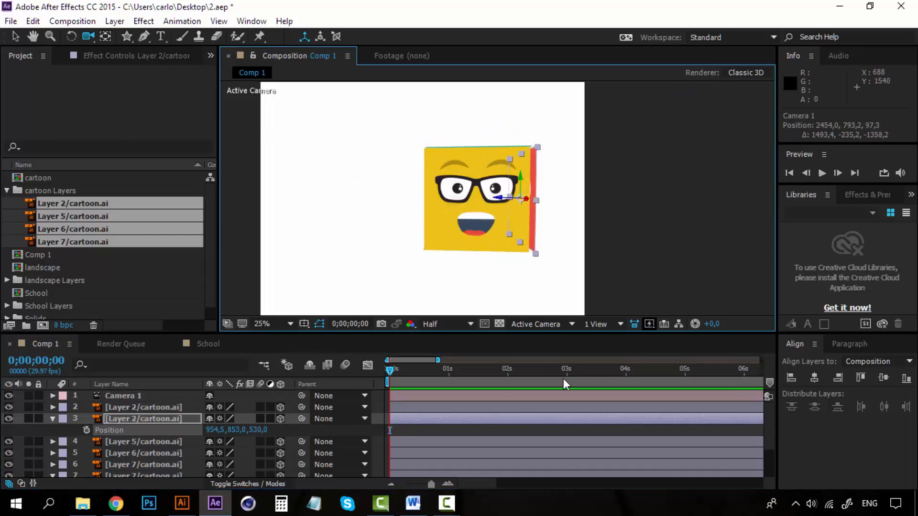
- In the Left view, move the lower red face layer along Z to 510 so it meets the blue face's edge
{"action": "left_click", "coordinate": [574, 325]}
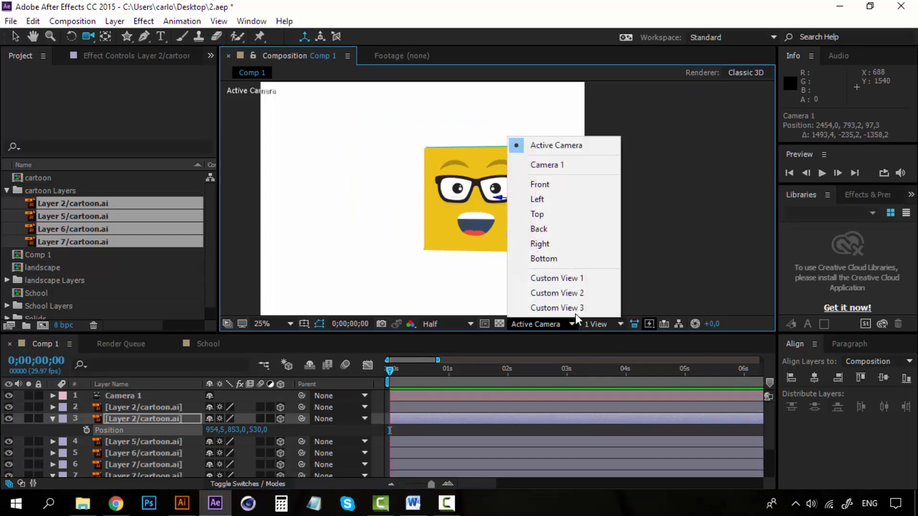
{"action": "left_click", "coordinate": [580, 196]}
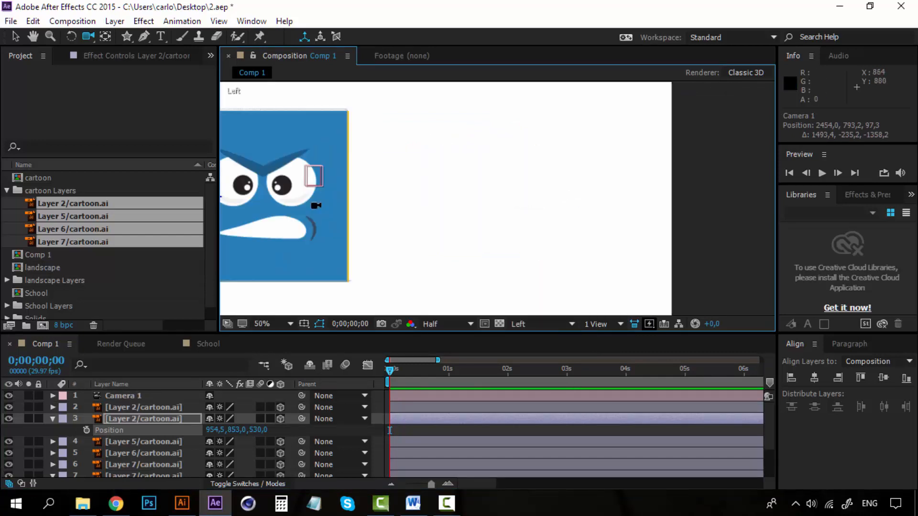
{"action": "scroll", "coordinate": [299, 215], "scroll_direction": "up", "scroll_amount": 1}
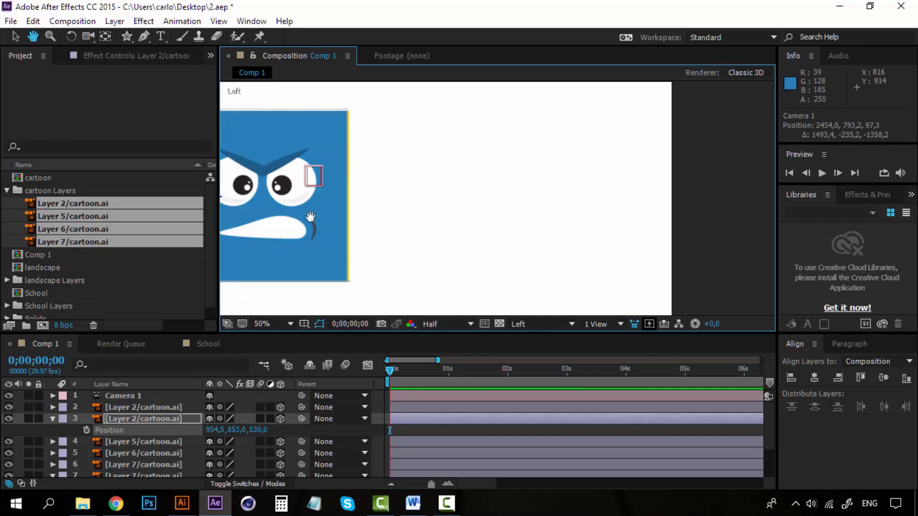
{"action": "scroll", "coordinate": [306, 215], "scroll_direction": "up", "scroll_amount": 1}
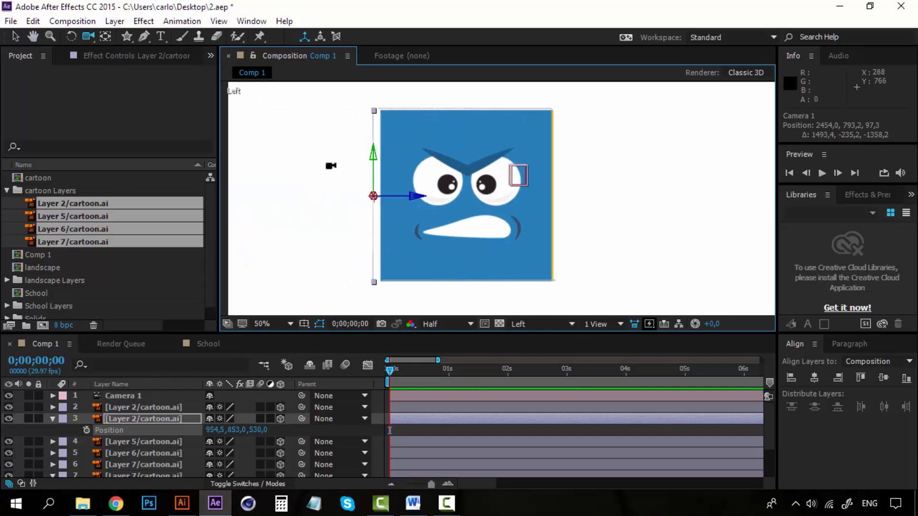
{"action": "left_click", "coordinate": [16, 37]}
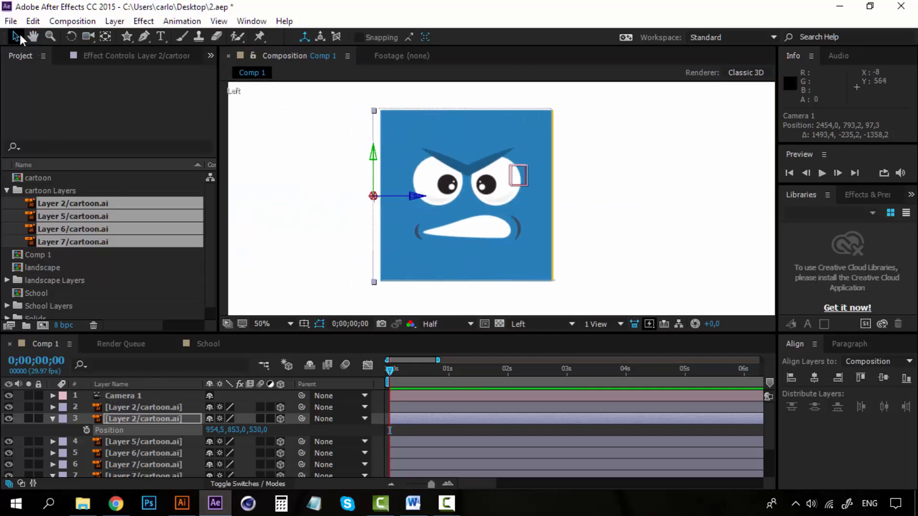
{"action": "left_click_drag", "start_coordinate": [415, 194], "coordinate": [420, 197]}
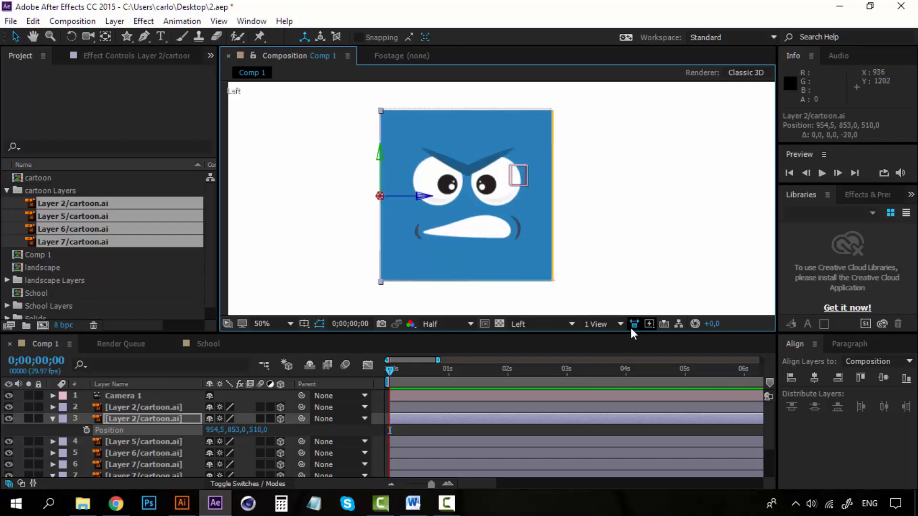
- Check the box's face alignment from the Top and Back views, and return to the Active Camera view
{"action": "left_click", "coordinate": [565, 324]}
{"action": "left_click", "coordinate": [561, 219]}
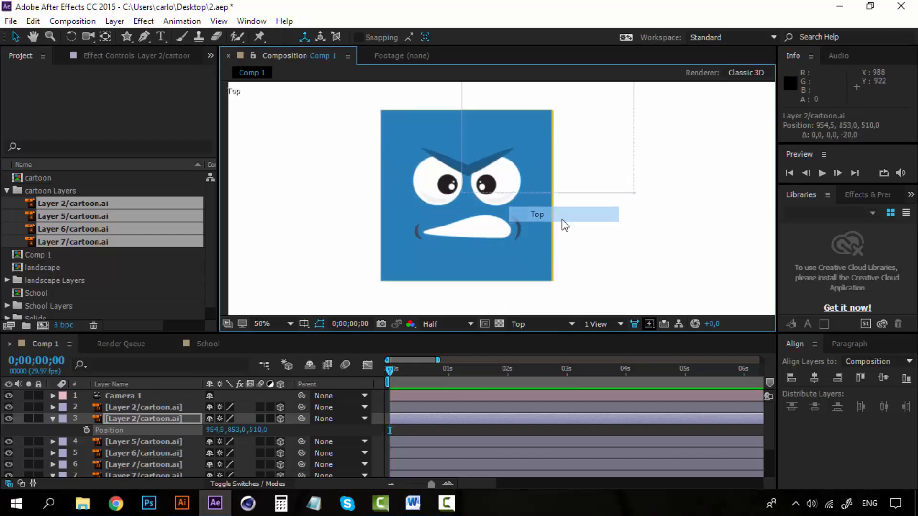
{"action": "left_click_drag", "start_coordinate": [572, 181], "coordinate": [454, 240]}
{"action": "left_click", "coordinate": [531, 324]}
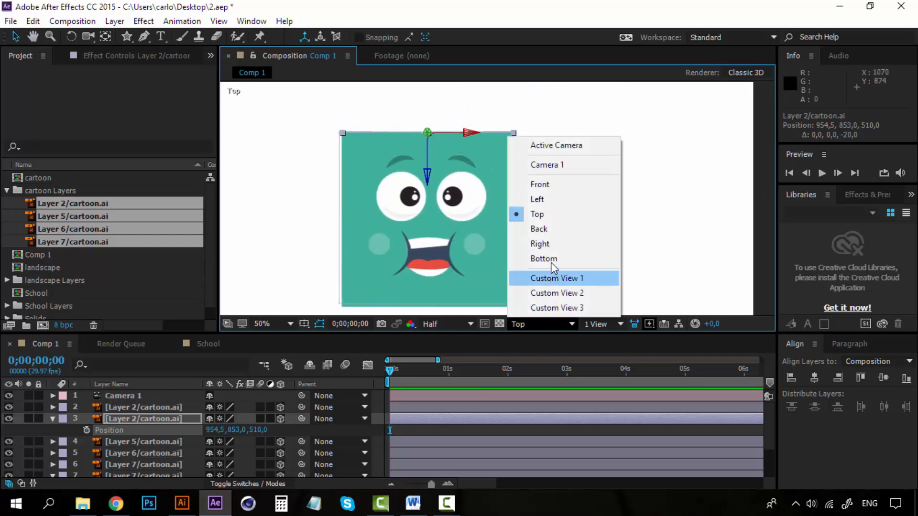
{"action": "left_click", "coordinate": [554, 230]}
{"action": "left_click", "coordinate": [547, 323]}
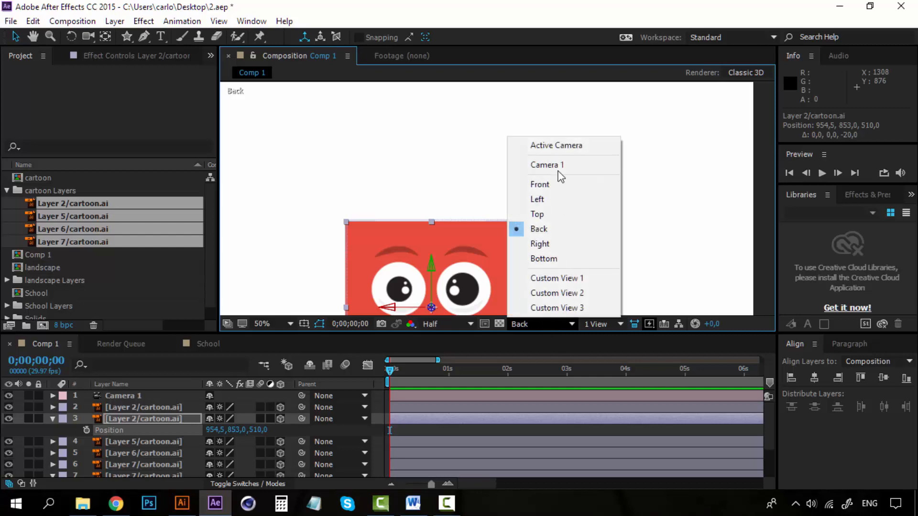
{"action": "left_click", "coordinate": [565, 147]}
- Orbit Camera 1 around the closed box to check its sides, ending almost squarely in front of a red face
{"action": "left_click_drag", "start_coordinate": [511, 209], "coordinate": [410, 136]}
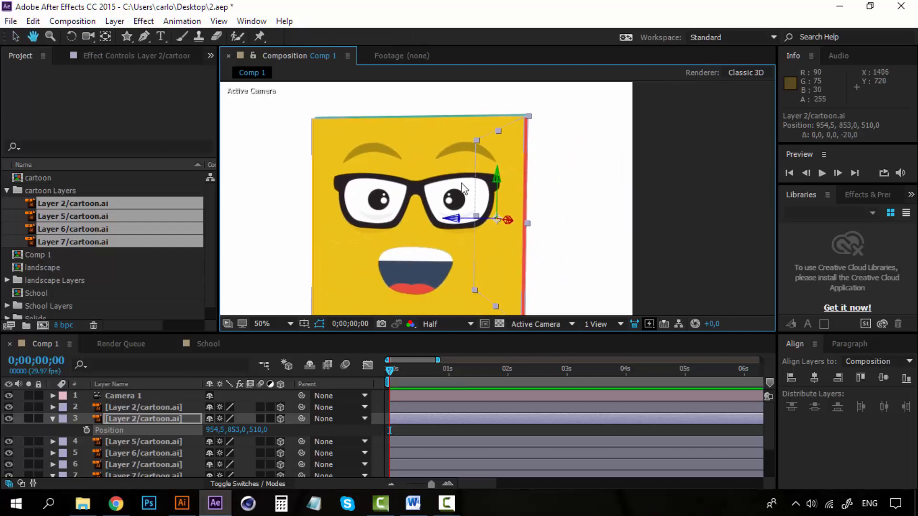
{"action": "scroll", "coordinate": [467, 205], "scroll_direction": "down", "scroll_amount": 1}
{"action": "left_click", "coordinate": [88, 36]}
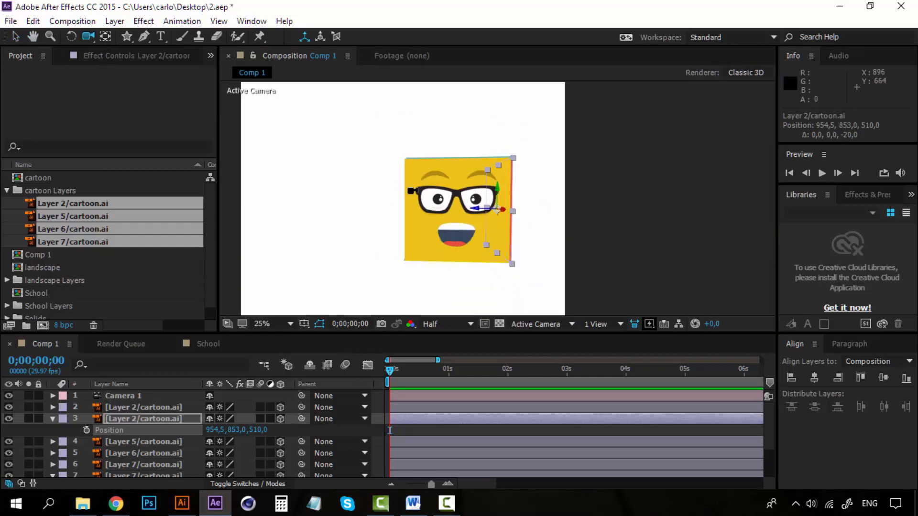
{"action": "left_click_drag", "start_coordinate": [502, 209], "coordinate": [442, 236]}
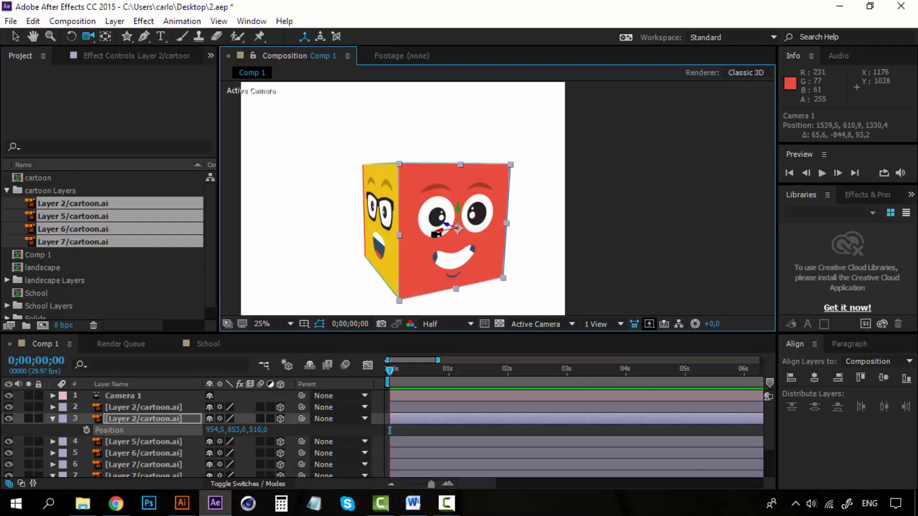
{"action": "left_click_drag", "start_coordinate": [439, 250], "coordinate": [411, 196]}
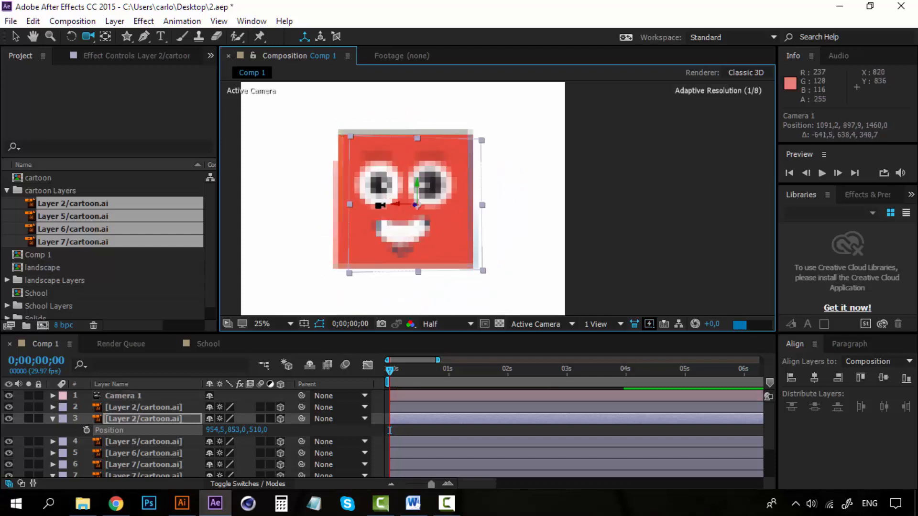
{"action": "key", "text": "comma"}
{"action": "left_click_drag", "start_coordinate": [459, 220], "coordinate": [459, 220]}
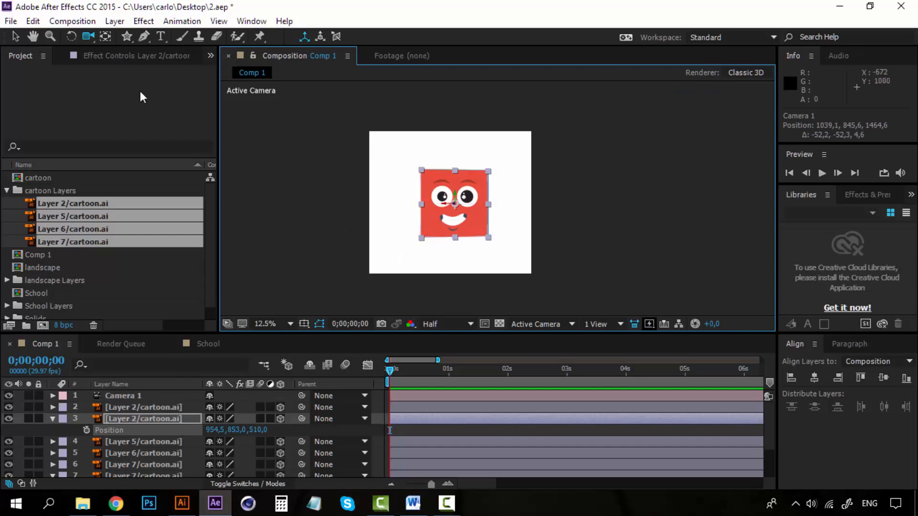
- Keyframe Camera 1's Position at 0 seconds and at 0;00;01;00, orbiting to the corner between the blue and red faces for the second keyframe
{"action": "left_click", "coordinate": [118, 399]}
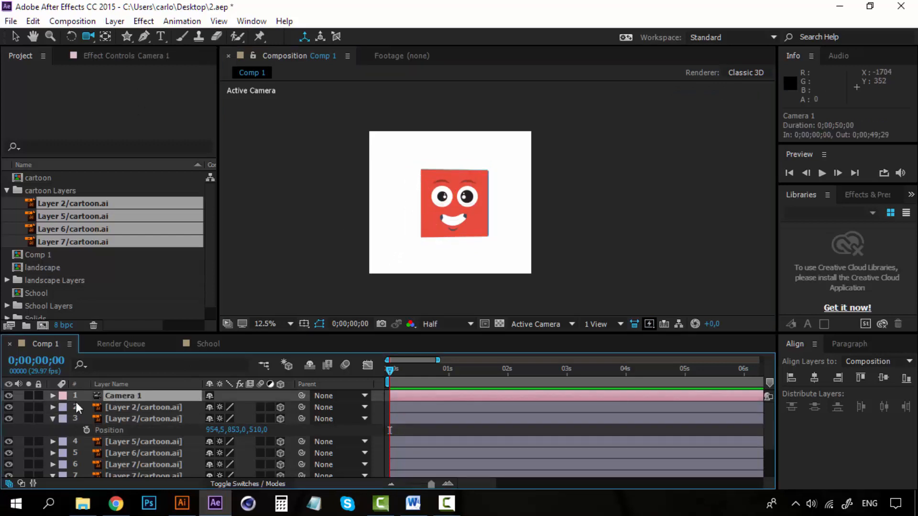
{"action": "left_click", "coordinate": [52, 396]}
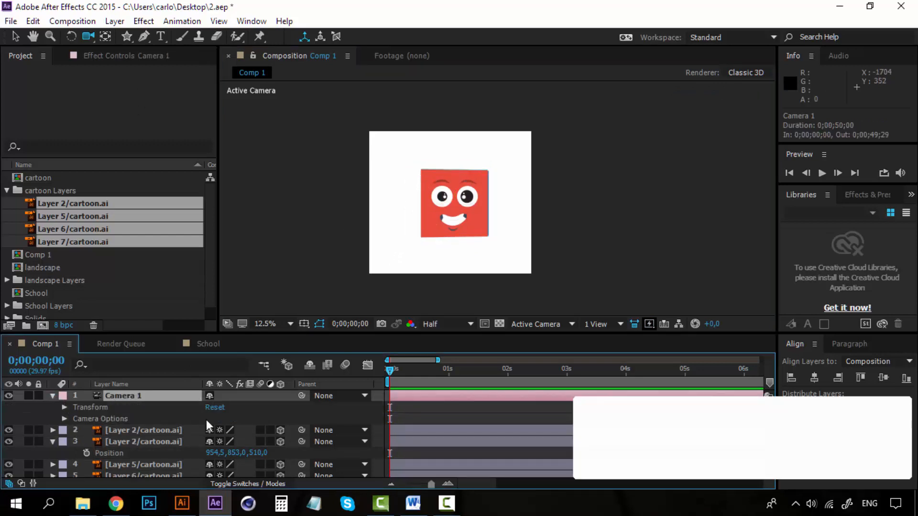
{"action": "key", "text": "ctrl+z"}
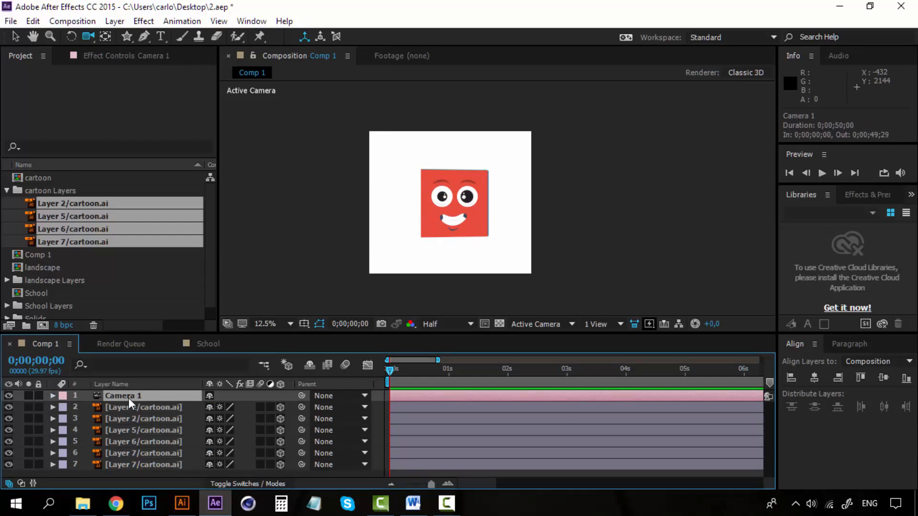
{"action": "key", "text": "p"}
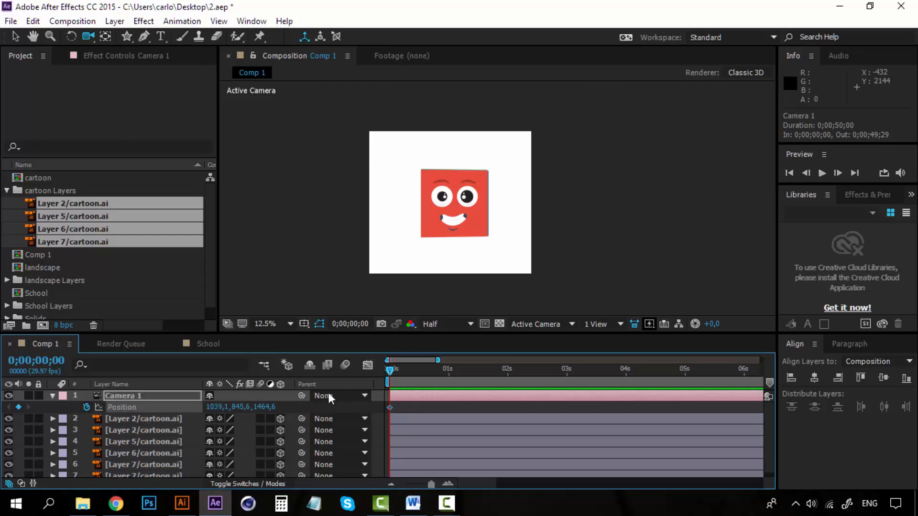
{"action": "left_click_drag", "start_coordinate": [436, 375], "coordinate": [449, 373]}
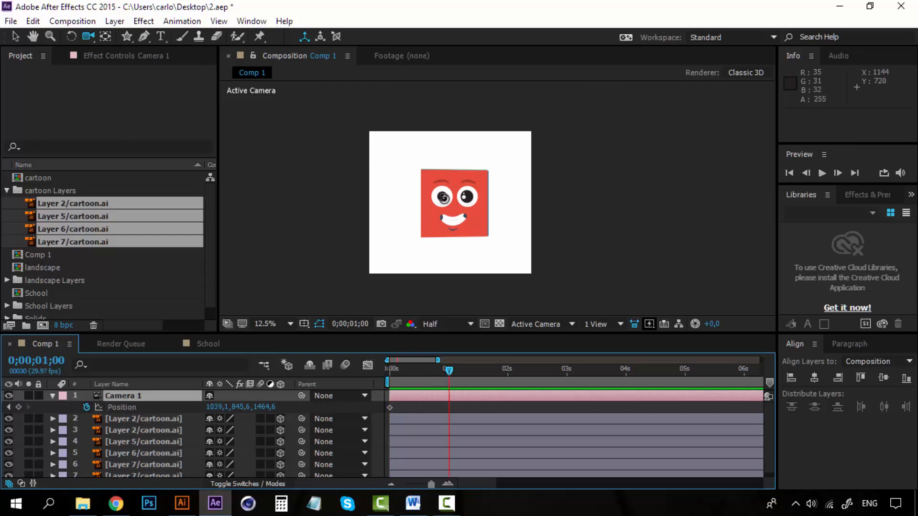
{"action": "left_click_drag", "start_coordinate": [443, 197], "coordinate": [428, 196]}
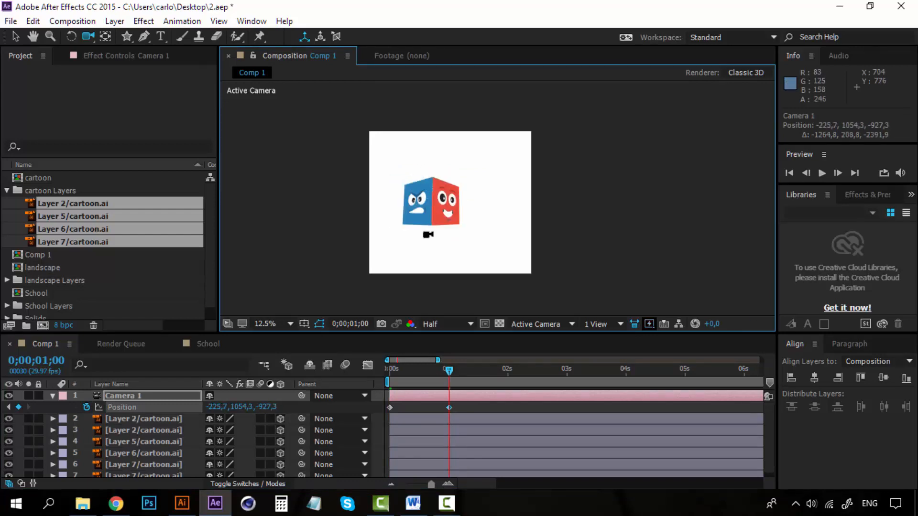
- Preview the camera animation from the start of the timeline, and collapse Camera 1's properties
{"action": "left_click_drag", "start_coordinate": [446, 368], "coordinate": [208, 368]}
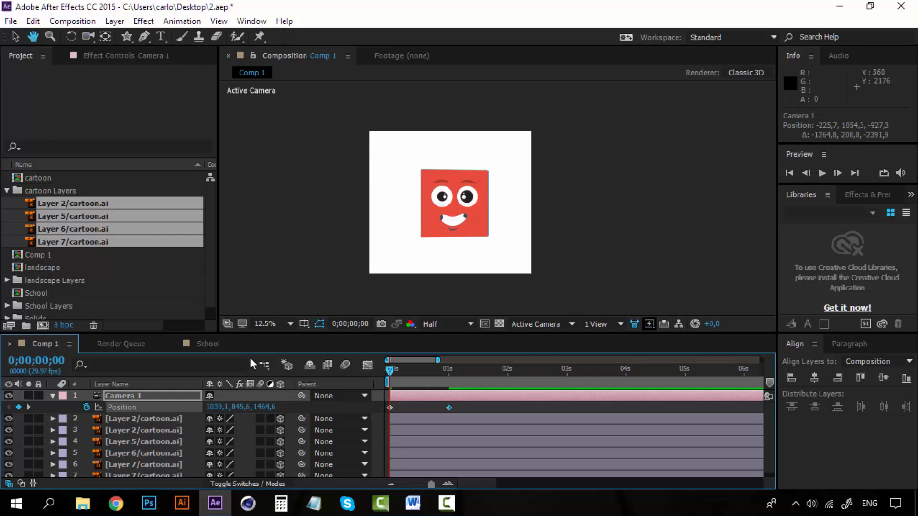
{"action": "key", "text": "space"}
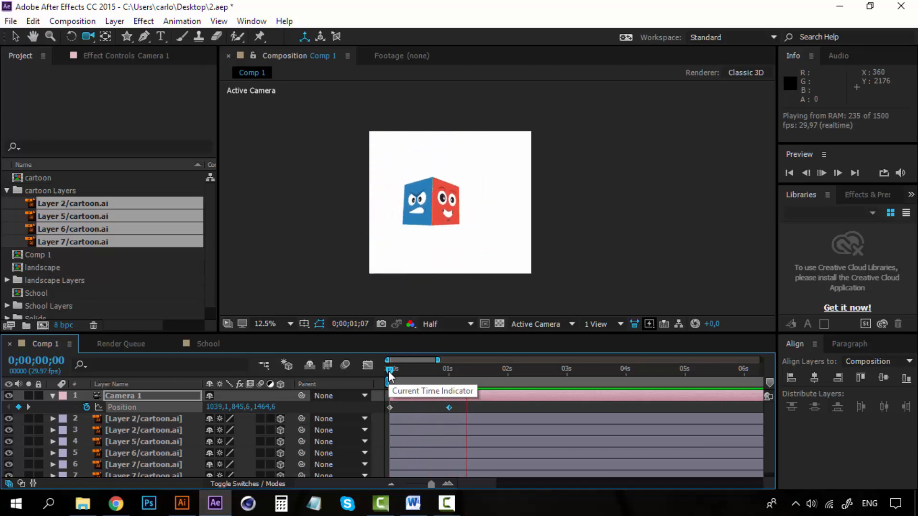
{"action": "key", "text": "space"}
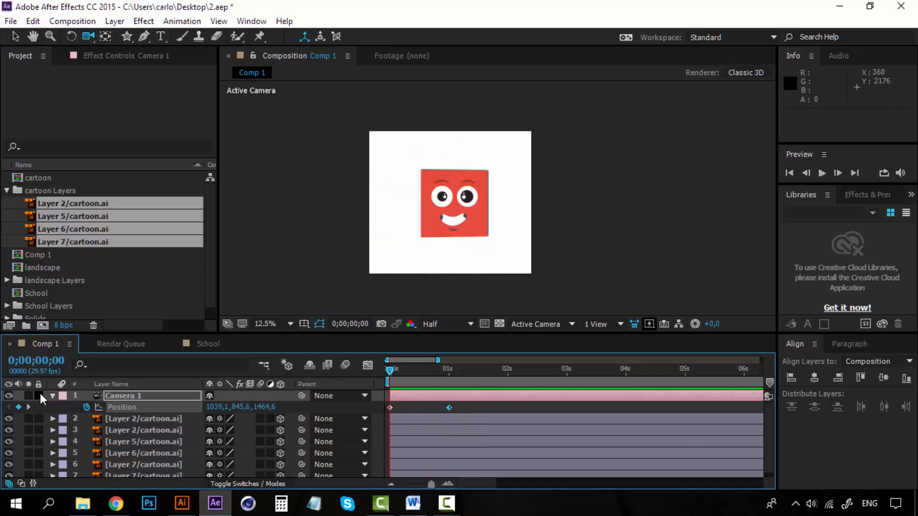
{"action": "left_click", "coordinate": [52, 396]}
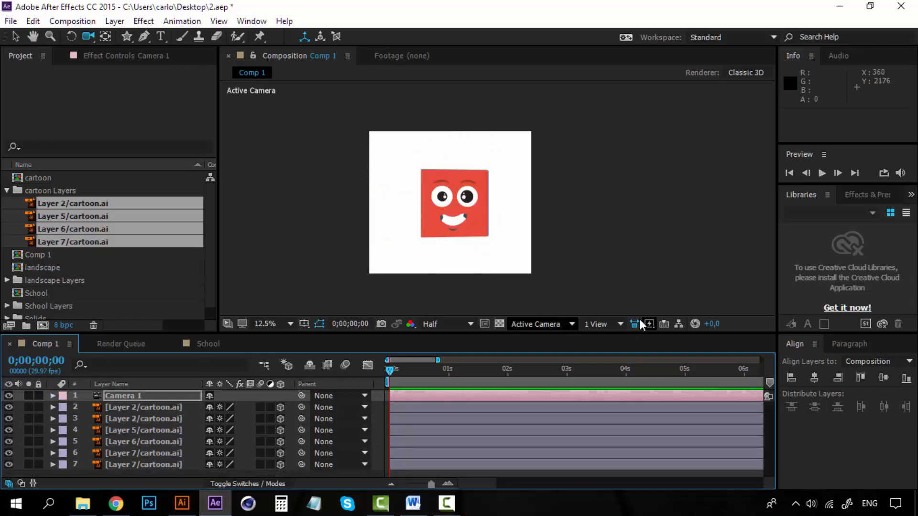
- Switch to Custom View 1 and scrub the timeline to examine the camera's motion around the box, returning to the start
{"action": "left_click", "coordinate": [562, 328]}
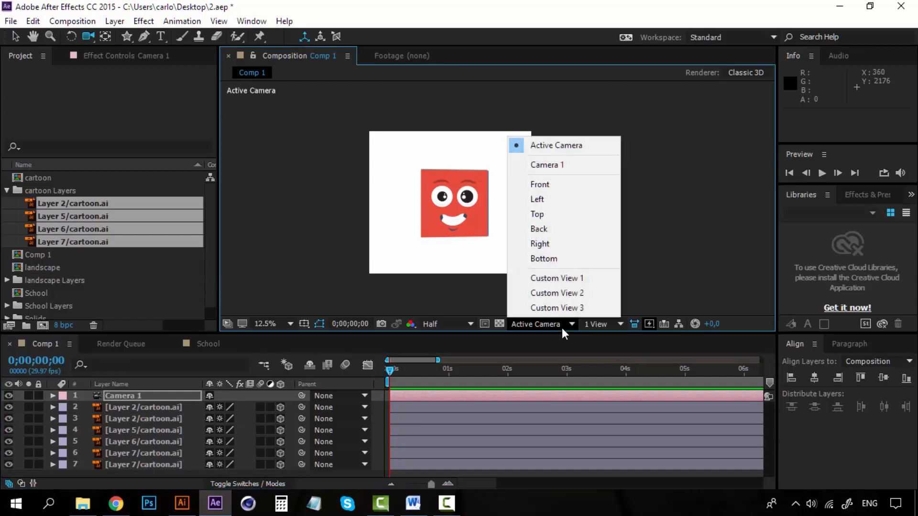
{"action": "left_click", "coordinate": [584, 280]}
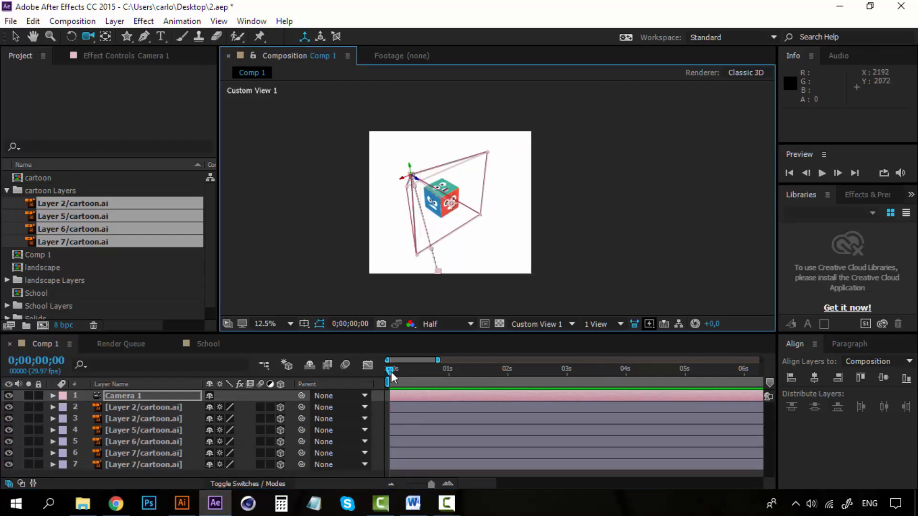
{"action": "left_click_drag", "start_coordinate": [391, 372], "coordinate": [479, 369]}
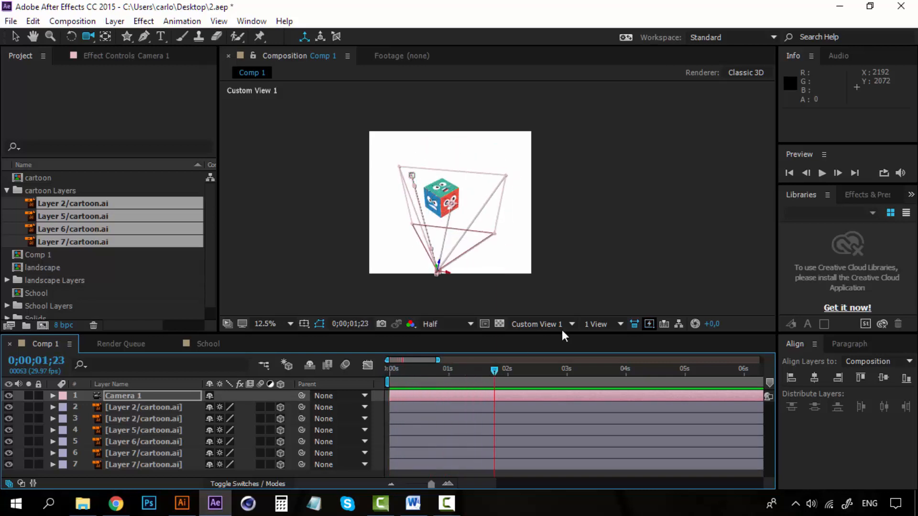
{"action": "left_click_drag", "start_coordinate": [493, 373], "coordinate": [365, 372]}
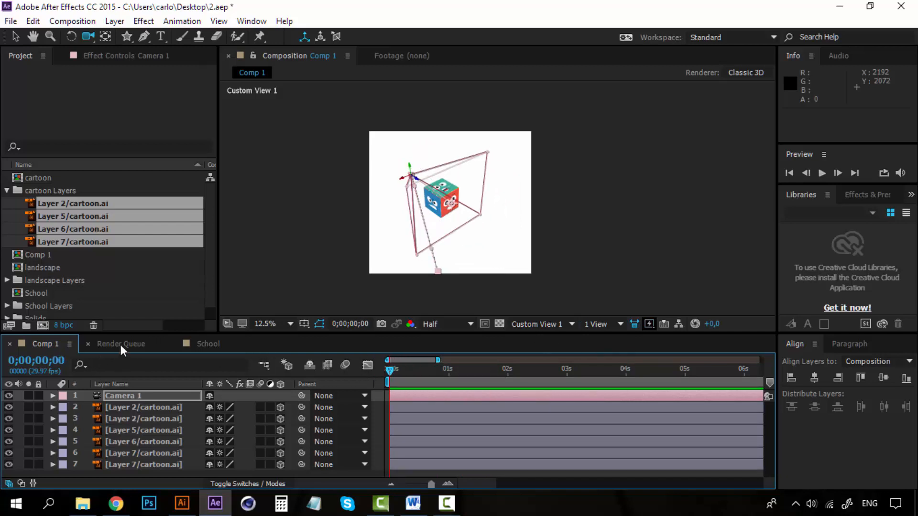